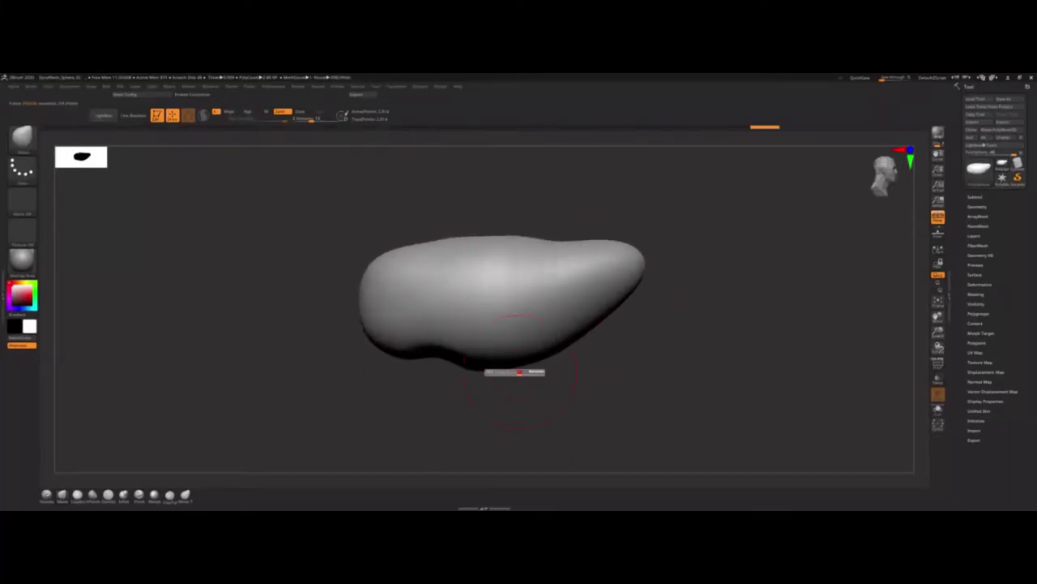
- Pull the blob's end up into a neck and bend its tip down into a head, checking it end-on
{"action": "left_click_drag", "start_coordinate": [632, 292], "coordinate": [688, 207]}
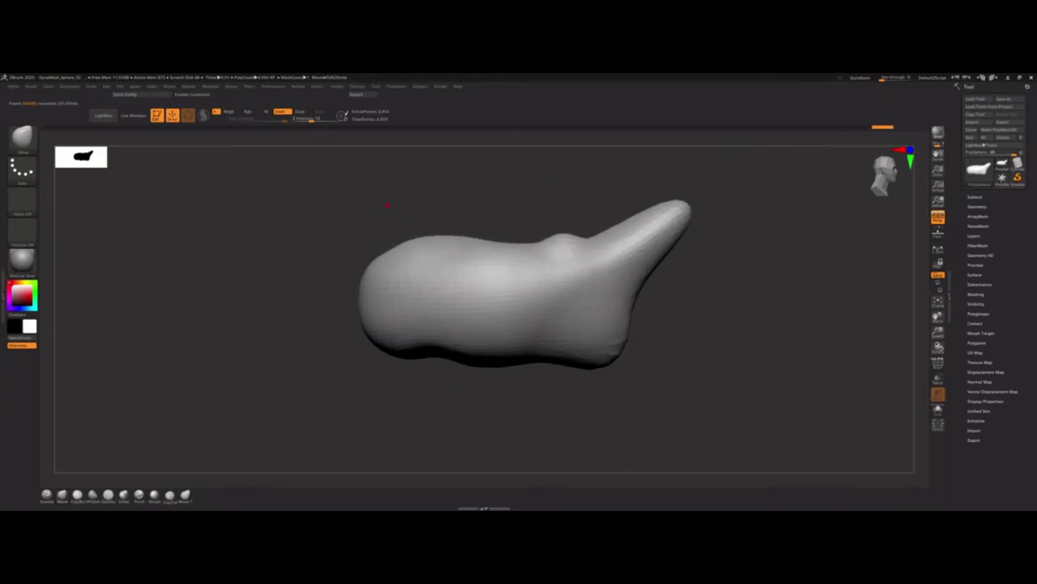
{"action": "mouse_move", "coordinate": [510, 273]}
{"action": "right_mouse_down"}
{"action": "mouse_move", "coordinate": [492, 319]}
{"action": "mouse_move", "coordinate": [398, 289]}
{"action": "mouse_move", "coordinate": [398, 364]}
{"action": "mouse_move", "coordinate": [463, 359]}
{"action": "mouse_move", "coordinate": [637, 313]}
{"action": "mouse_move", "coordinate": [694, 207]}
{"action": "right_mouse_up"}
{"action": "left_click_drag", "start_coordinate": [695, 206], "coordinate": [690, 266]}
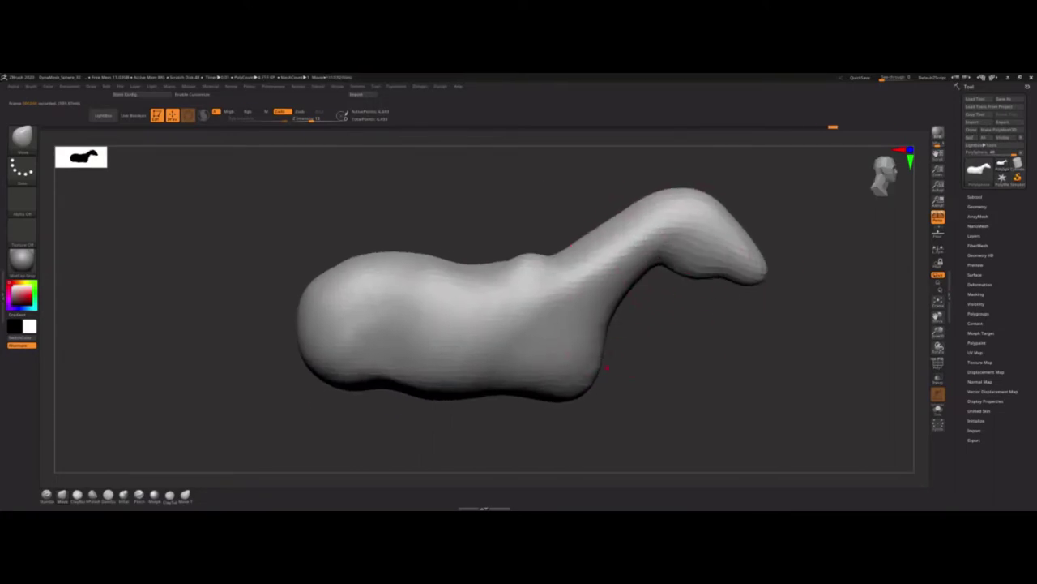
{"action": "mouse_move", "coordinate": [691, 266]}
{"action": "right_mouse_down"}
{"action": "mouse_move", "coordinate": [607, 287]}
{"action": "mouse_move", "coordinate": [584, 317]}
{"action": "mouse_move", "coordinate": [688, 303]}
{"action": "mouse_move", "coordinate": [640, 328]}
{"action": "mouse_move", "coordinate": [799, 375]}
{"action": "mouse_move", "coordinate": [628, 359]}
{"action": "mouse_move", "coordinate": [563, 215]}
{"action": "mouse_move", "coordinate": [542, 356]}
{"action": "mouse_move", "coordinate": [567, 341]}
{"action": "mouse_move", "coordinate": [542, 380]}
{"action": "mouse_move", "coordinate": [597, 306]}
{"action": "right_mouse_up"}
- Stroke bulges and dents along the belly, then droop the head and dip the neck base
{"action": "key", "text": "q"}
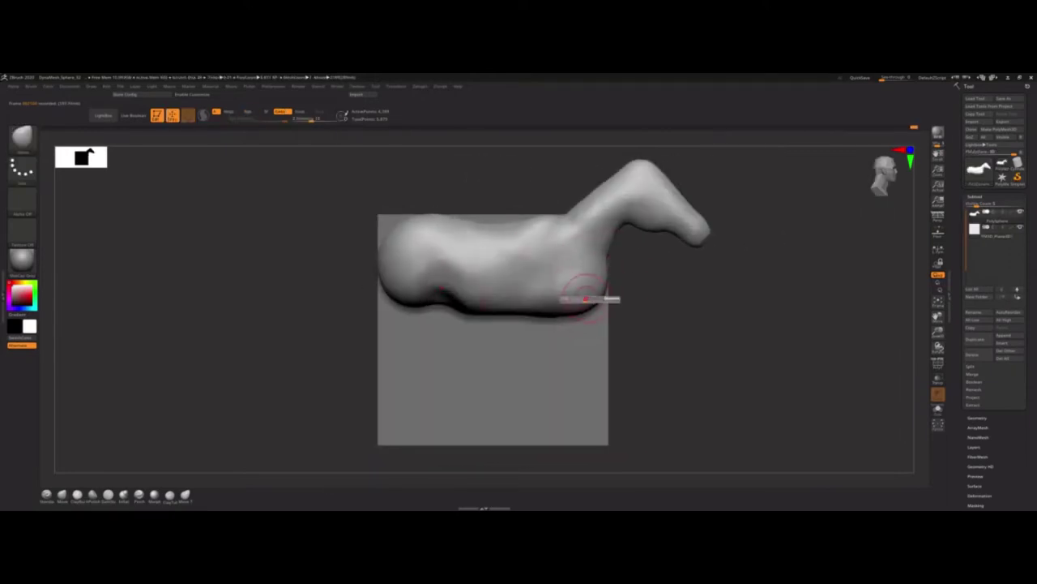
{"action": "left_click_drag", "start_coordinate": [599, 299], "coordinate": [405, 312]}
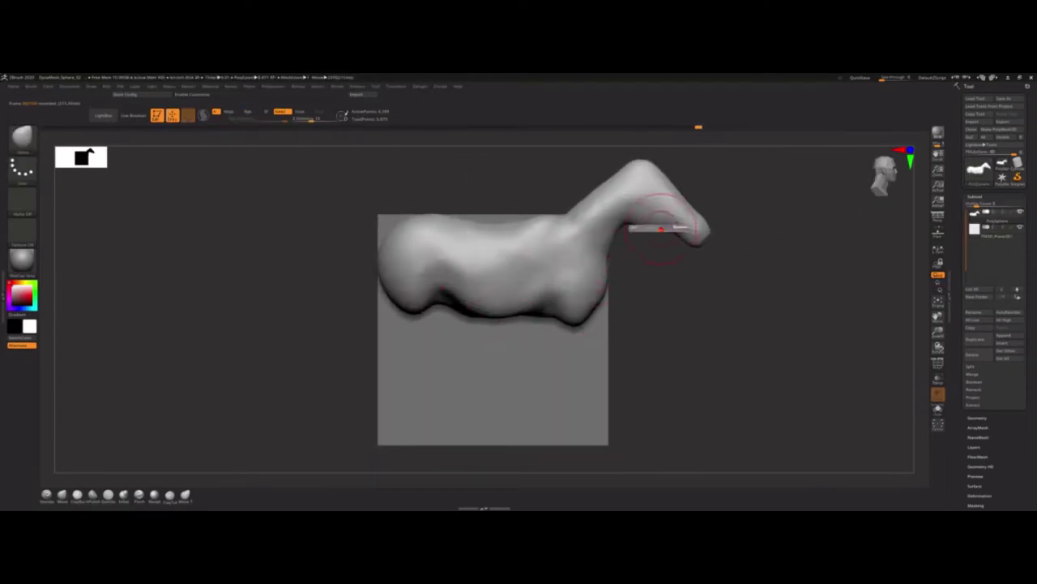
{"action": "mouse_move", "coordinate": [672, 231]}
{"action": "left_mouse_down"}
{"action": "mouse_move", "coordinate": [625, 173]}
{"action": "mouse_move", "coordinate": [673, 218]}
{"action": "left_mouse_up"}
{"action": "mouse_move", "coordinate": [673, 218]}
{"action": "right_mouse_down"}
{"action": "mouse_move", "coordinate": [664, 254]}
{"action": "mouse_move", "coordinate": [665, 181]}
{"action": "right_mouse_up"}
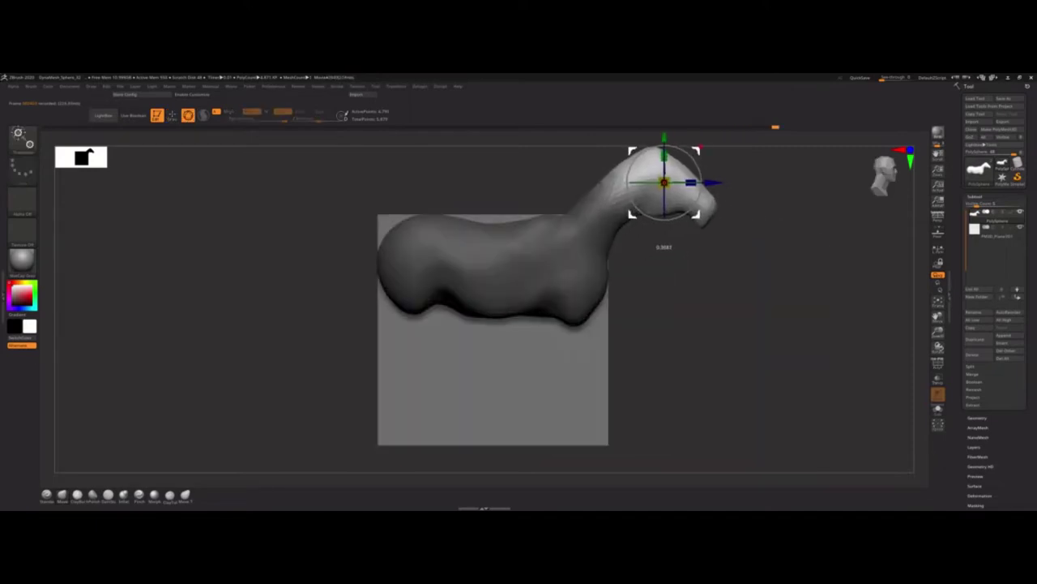
{"action": "left_click_drag", "start_coordinate": [666, 178], "coordinate": [601, 181]}
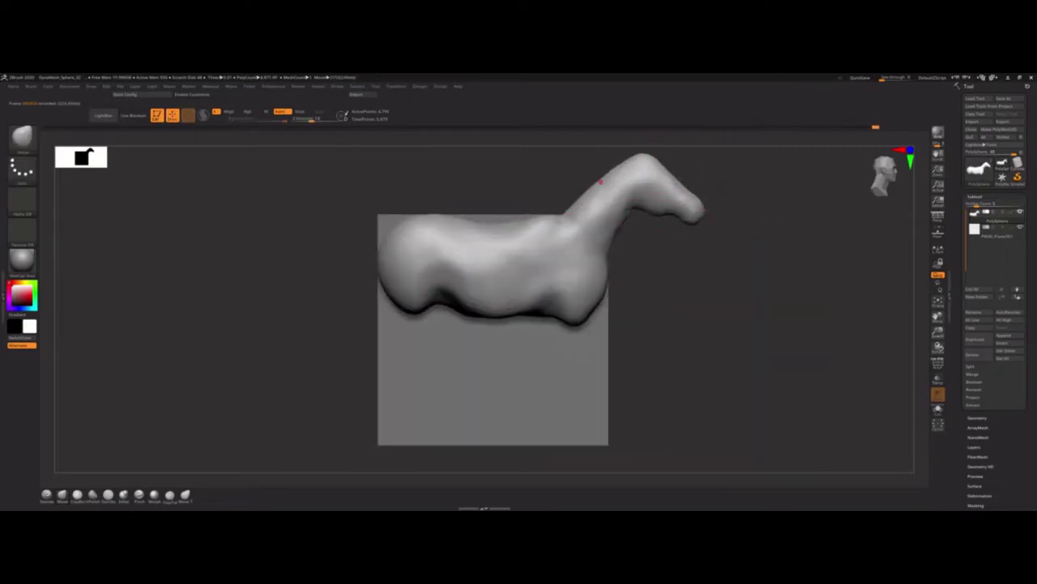
- Orbit the blockout to inspect it from above, the front and an angled rear view
{"action": "mouse_move", "coordinate": [695, 203]}
{"action": "right_mouse_down"}
{"action": "mouse_move", "coordinate": [655, 328]}
{"action": "mouse_move", "coordinate": [683, 328]}
{"action": "mouse_move", "coordinate": [600, 294]}
{"action": "mouse_move", "coordinate": [625, 313]}
{"action": "right_mouse_up"}
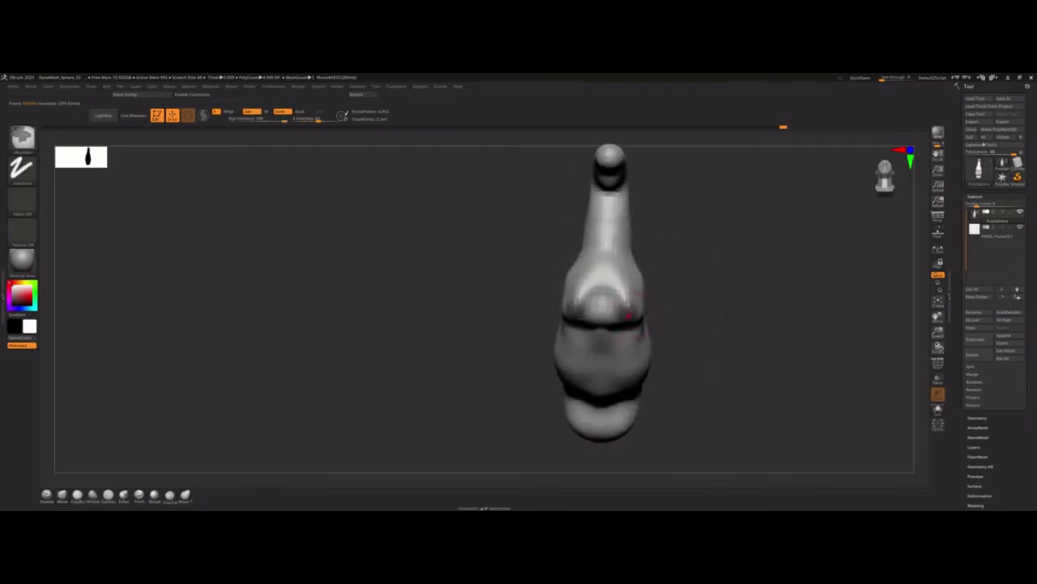
{"action": "mouse_move", "coordinate": [688, 347]}
{"action": "right_mouse_down"}
{"action": "mouse_move", "coordinate": [734, 390]}
{"action": "mouse_move", "coordinate": [702, 243]}
{"action": "right_mouse_up"}
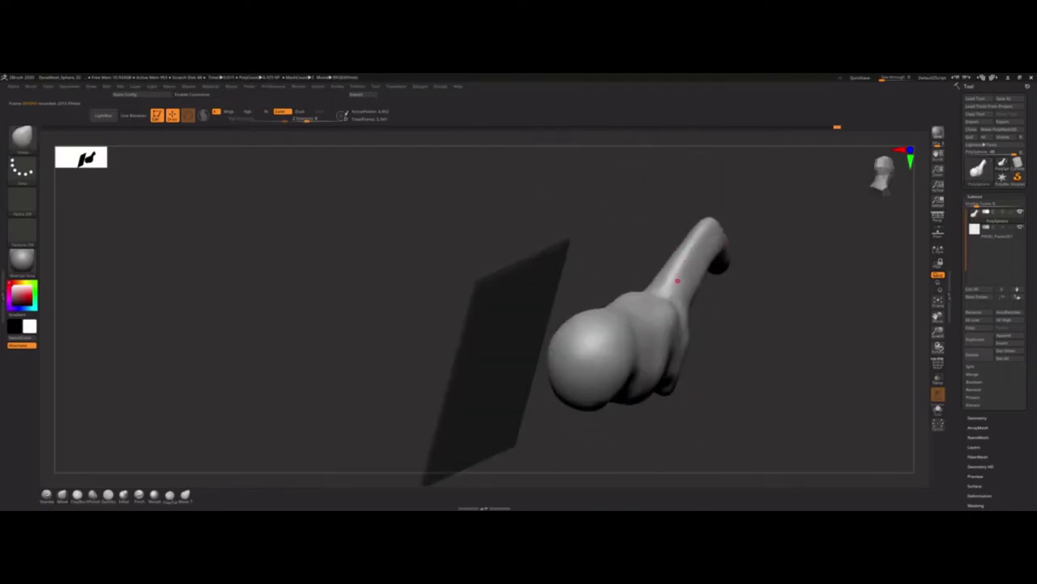
{"action": "right_click_drag", "start_coordinate": [678, 281], "coordinate": [603, 295]}
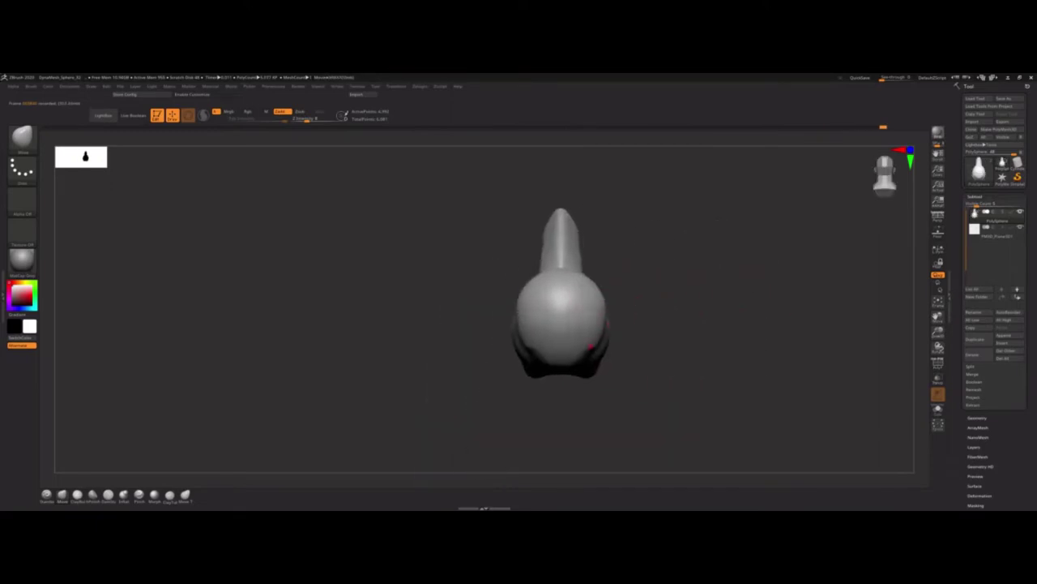
{"action": "right_click_drag", "start_coordinate": [591, 347], "coordinate": [751, 354]}
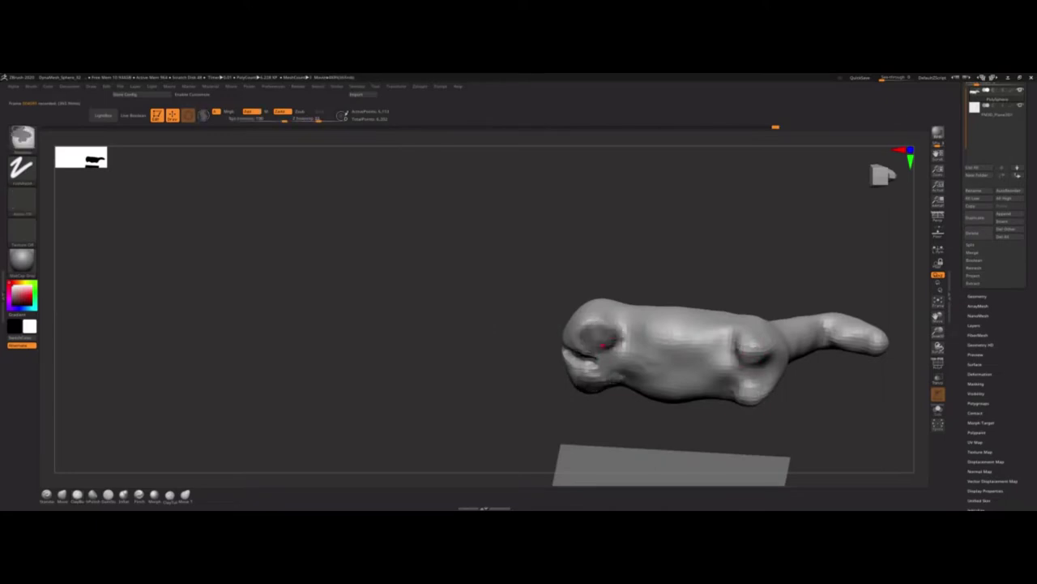
- Pull the front and back legs down to the ground, slim a leg and shape its hoof
{"action": "left_click_drag", "start_coordinate": [635, 374], "coordinate": [631, 429]}
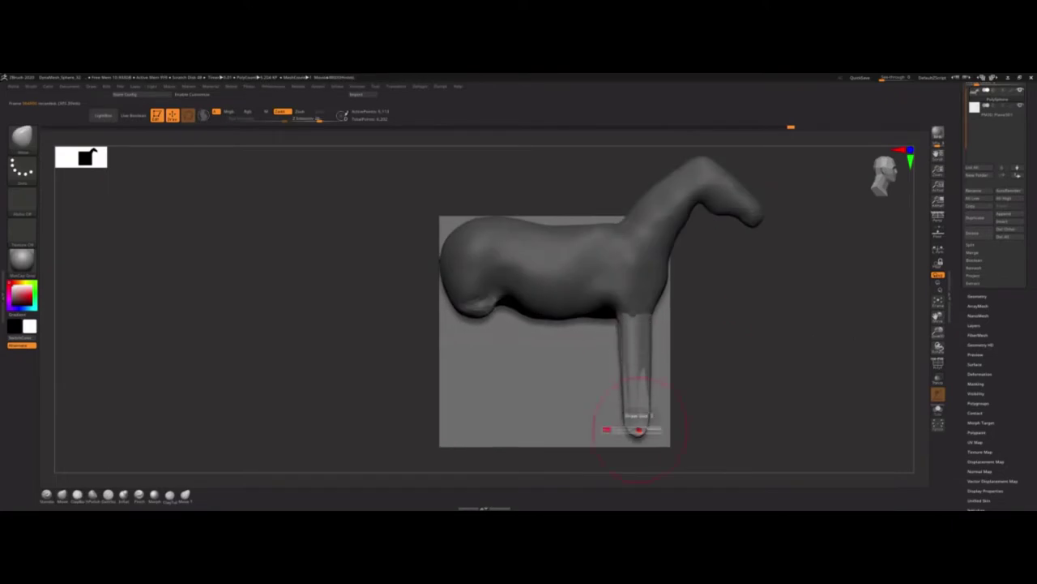
{"action": "left_click_drag", "start_coordinate": [482, 301], "coordinate": [478, 430]}
{"action": "mouse_move", "coordinate": [479, 430]}
{"action": "right_mouse_down"}
{"action": "mouse_move", "coordinate": [498, 291]}
{"action": "mouse_move", "coordinate": [475, 232]}
{"action": "mouse_move", "coordinate": [428, 329]}
{"action": "right_mouse_up"}
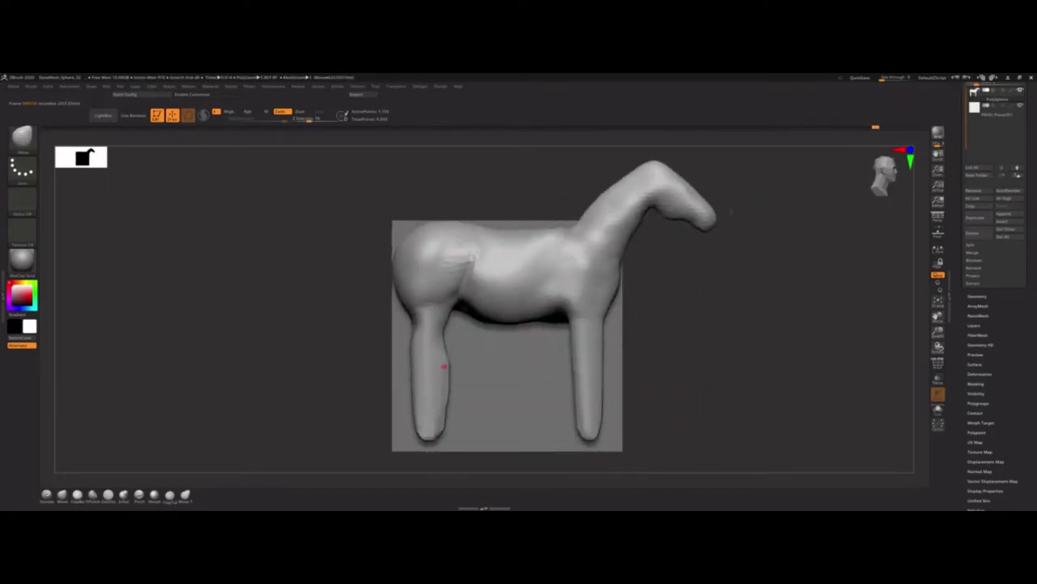
{"action": "mouse_move", "coordinate": [444, 367]}
{"action": "left_mouse_down"}
{"action": "mouse_move", "coordinate": [384, 407]}
{"action": "mouse_move", "coordinate": [412, 371]}
{"action": "mouse_move", "coordinate": [398, 352]}
{"action": "mouse_move", "coordinate": [398, 389]}
{"action": "mouse_move", "coordinate": [376, 437]}
{"action": "mouse_move", "coordinate": [435, 348]}
{"action": "left_mouse_up"}
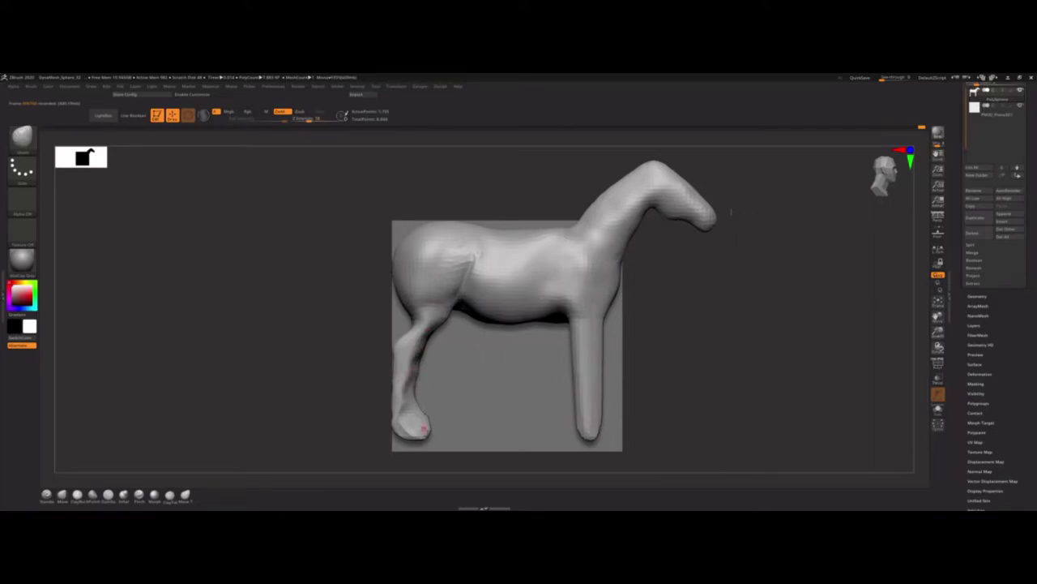
{"action": "left_click_drag", "start_coordinate": [423, 428], "coordinate": [358, 388]}
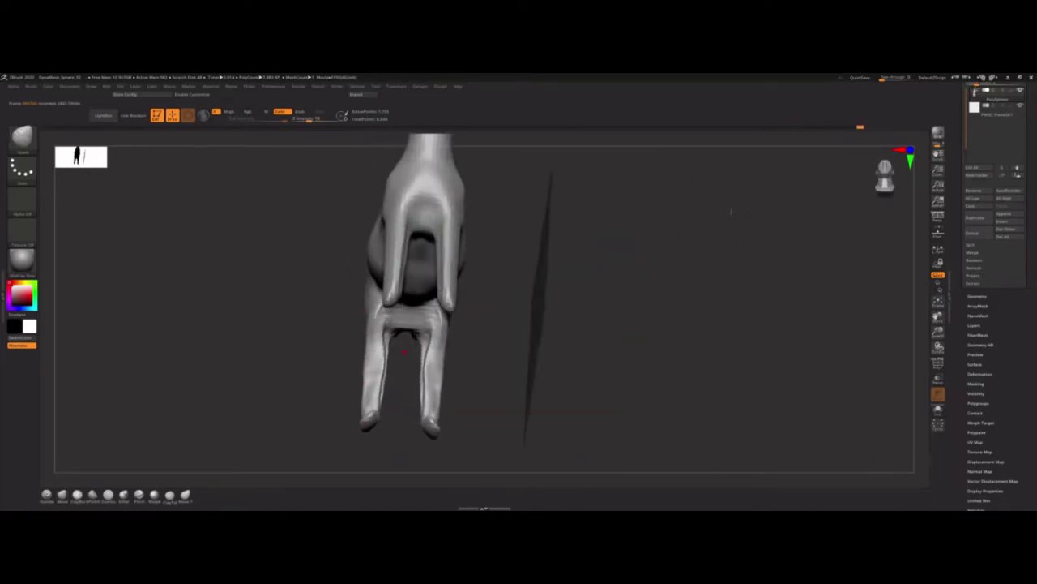
- Slim the hind legs, shape a curved leg with a hoof and taper the front leg
{"action": "left_click_drag", "start_coordinate": [359, 387], "coordinate": [428, 307]}
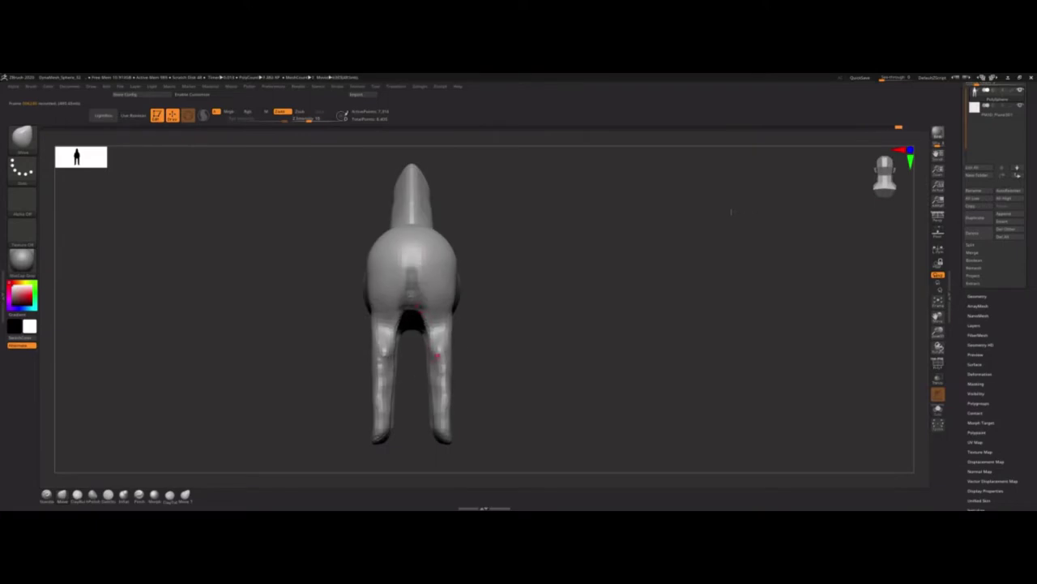
{"action": "left_click_drag", "start_coordinate": [435, 355], "coordinate": [429, 384]}
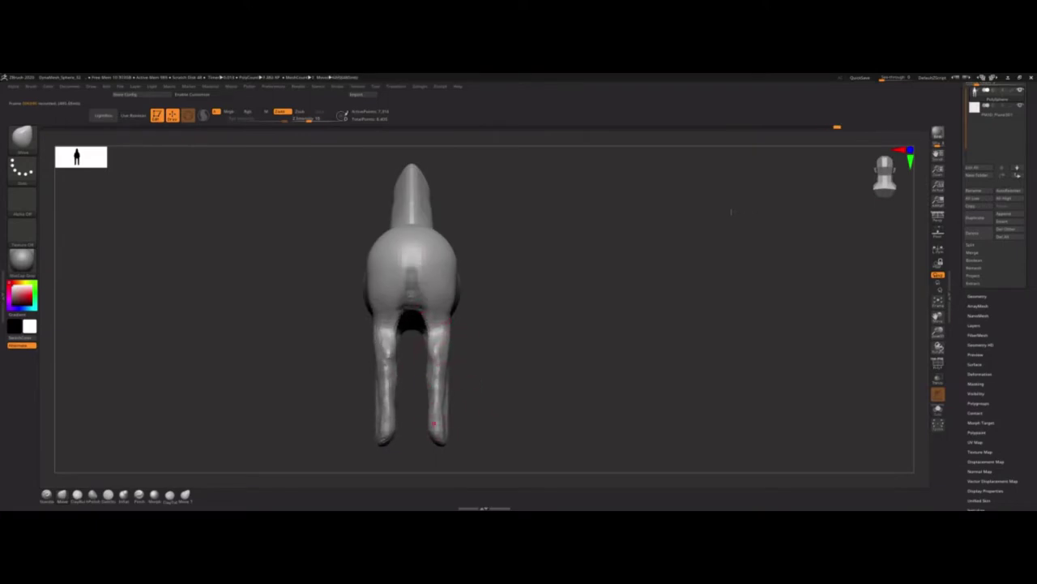
{"action": "right_click_drag", "start_coordinate": [434, 422], "coordinate": [449, 375]}
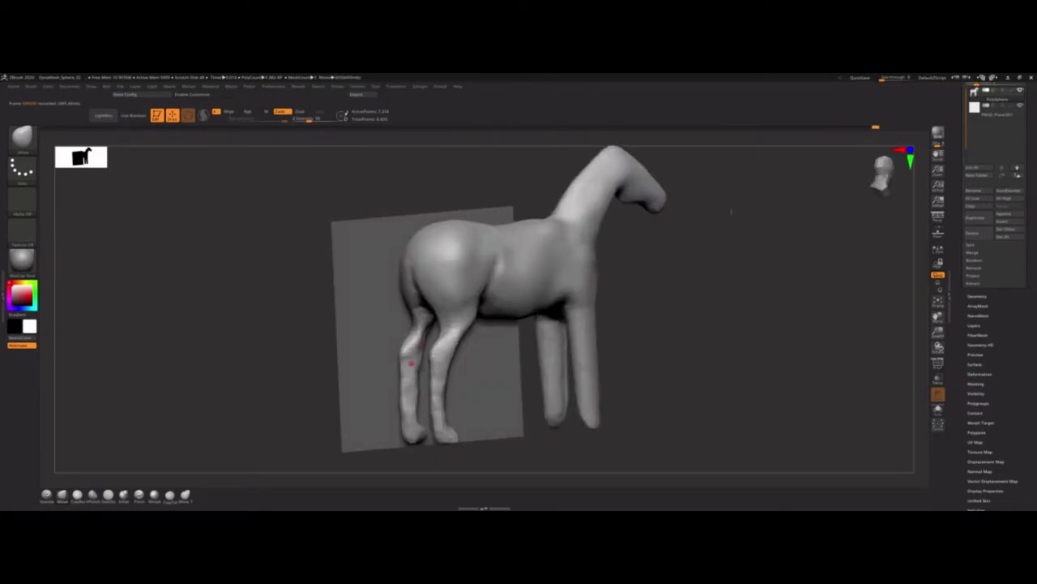
{"action": "right_click_drag", "start_coordinate": [402, 440], "coordinate": [442, 349]}
{"action": "left_click_drag", "start_coordinate": [429, 350], "coordinate": [441, 478]}
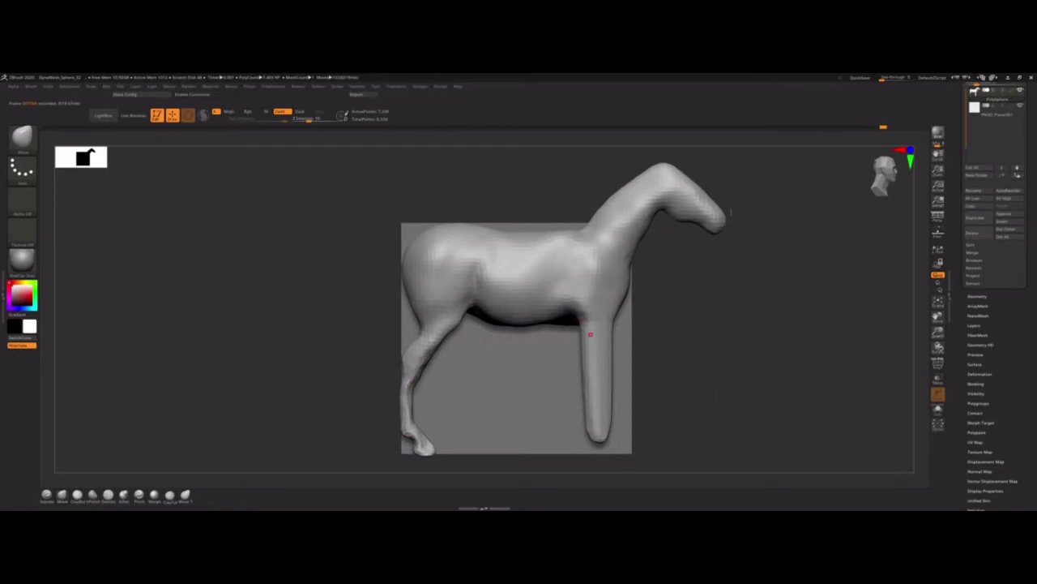
{"action": "left_click_drag", "start_coordinate": [590, 333], "coordinate": [590, 390]}
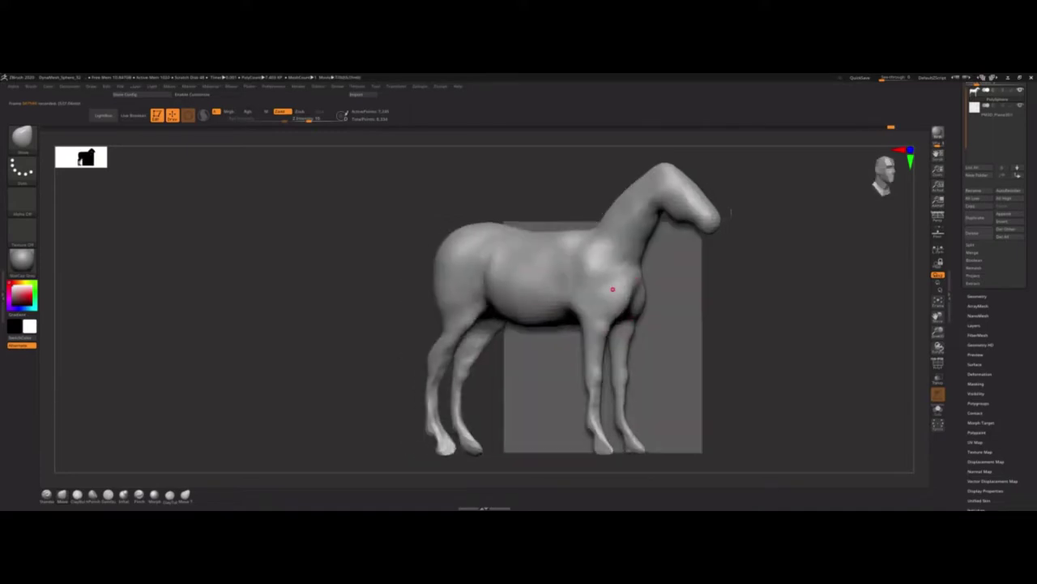
{"action": "mouse_move", "coordinate": [616, 289]}
{"action": "left_mouse_down"}
{"action": "mouse_move", "coordinate": [635, 461]}
{"action": "mouse_move", "coordinate": [624, 440]}
{"action": "left_mouse_up"}
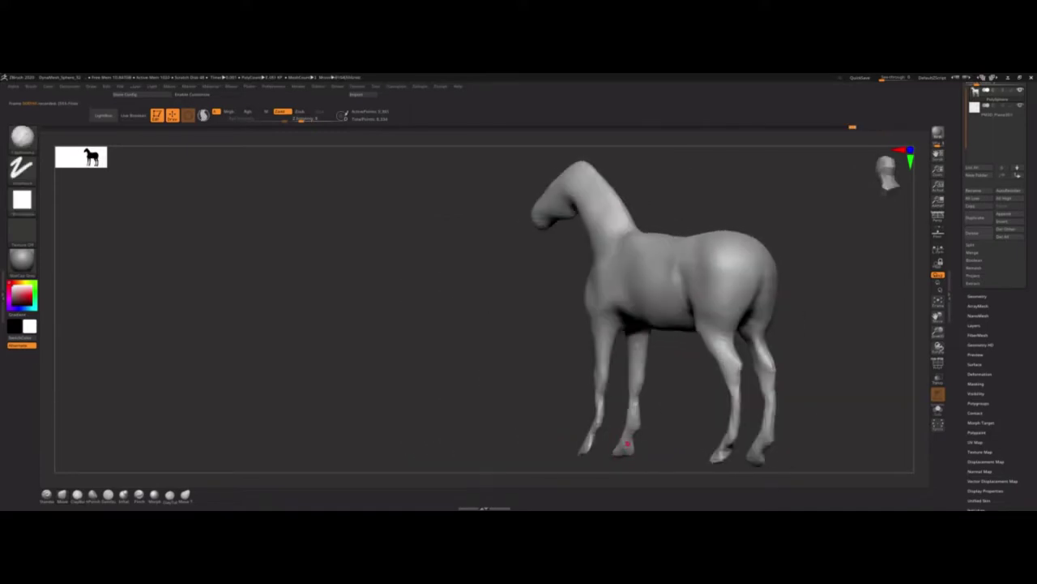
- Smooth the neck surface while orbiting between side, front and rear three-quarter views
{"action": "mouse_move", "coordinate": [635, 399]}
{"action": "left_mouse_down"}
{"action": "mouse_move", "coordinate": [590, 445]}
{"action": "mouse_move", "coordinate": [661, 459]}
{"action": "mouse_move", "coordinate": [705, 397]}
{"action": "mouse_move", "coordinate": [447, 402]}
{"action": "left_mouse_up"}
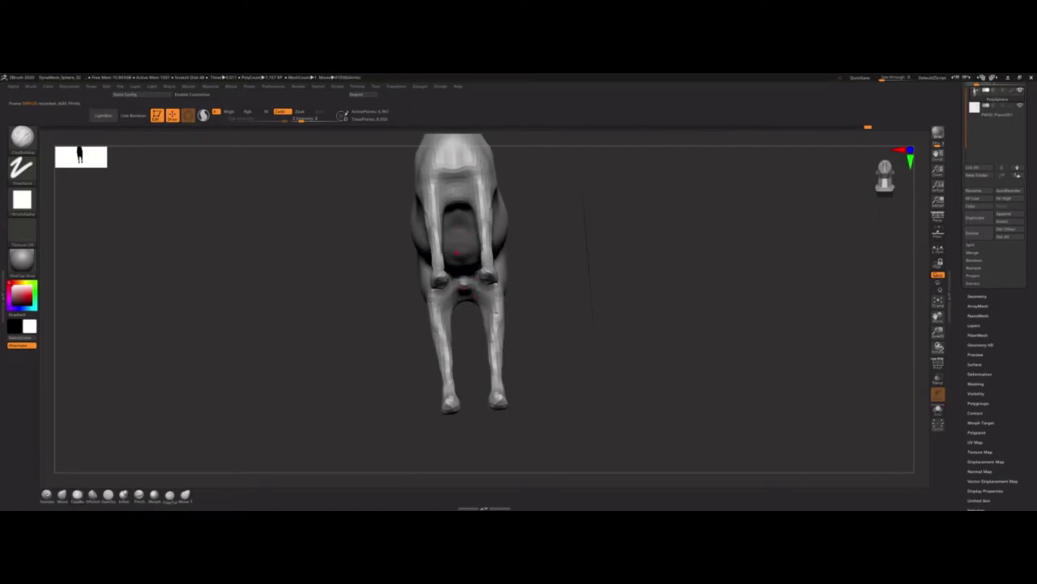
{"action": "mouse_move", "coordinate": [458, 253]}
{"action": "left_mouse_down"}
{"action": "mouse_move", "coordinate": [518, 259]}
{"action": "mouse_move", "coordinate": [701, 236]}
{"action": "left_mouse_up"}
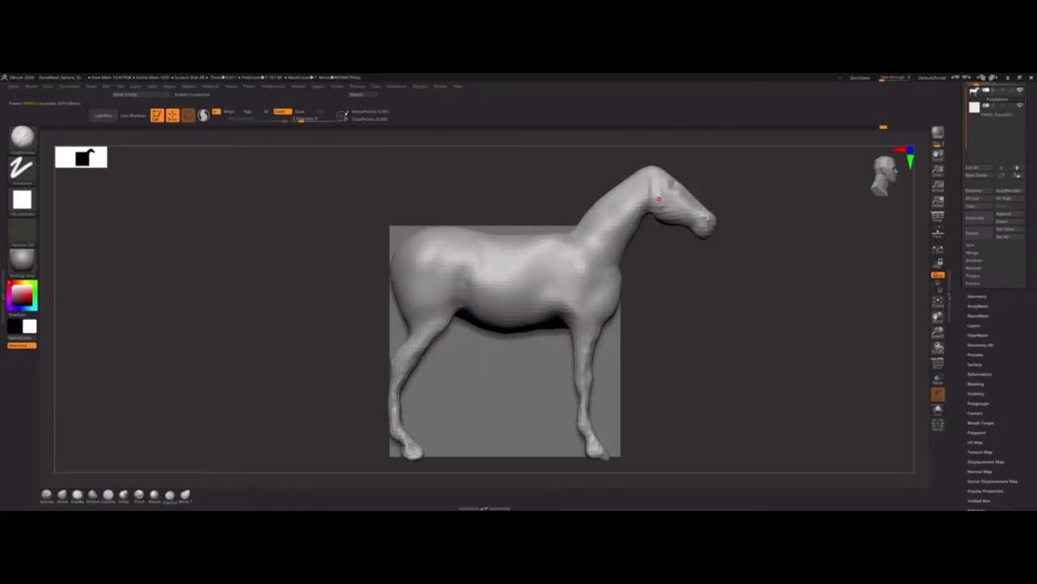
{"action": "left_click_drag", "start_coordinate": [605, 273], "coordinate": [646, 215], "text": "shift"}
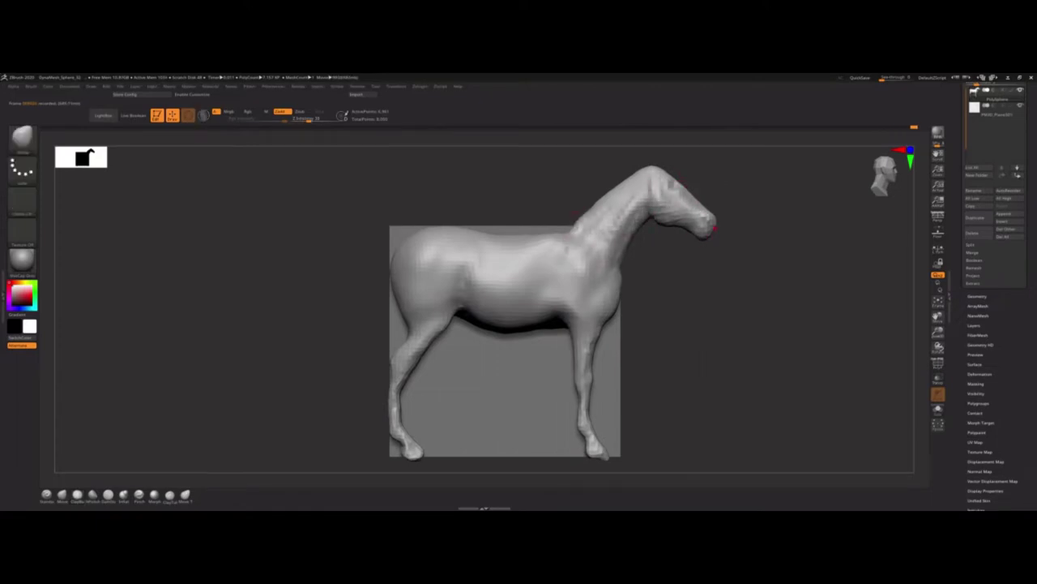
{"action": "mouse_move", "coordinate": [713, 231]}
{"action": "left_mouse_down"}
{"action": "mouse_move", "coordinate": [673, 166]}
{"action": "mouse_move", "coordinate": [630, 225]}
{"action": "mouse_move", "coordinate": [746, 331]}
{"action": "left_mouse_up"}
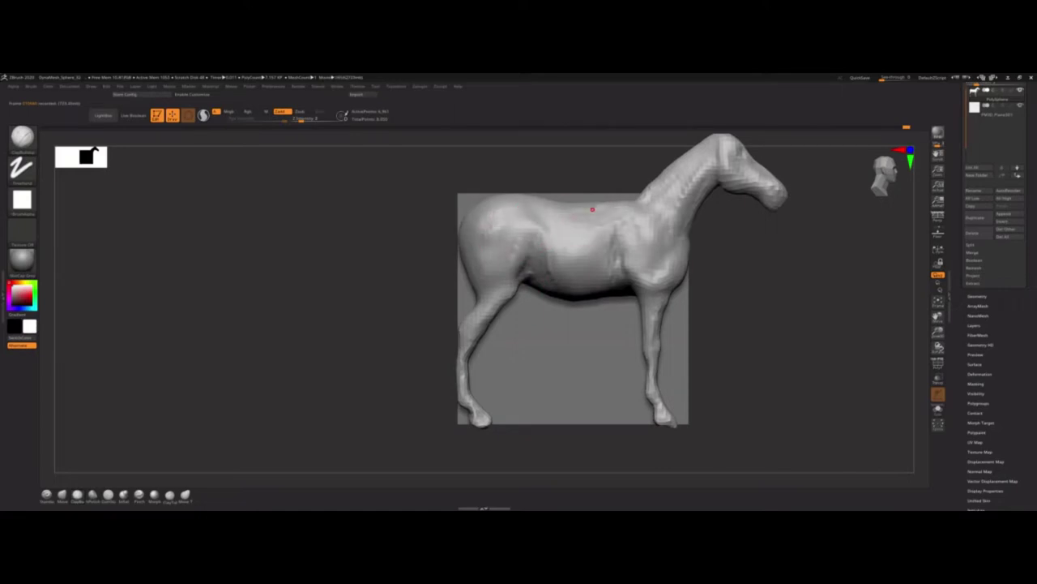
{"action": "right_click_drag", "start_coordinate": [627, 203], "coordinate": [637, 187]}
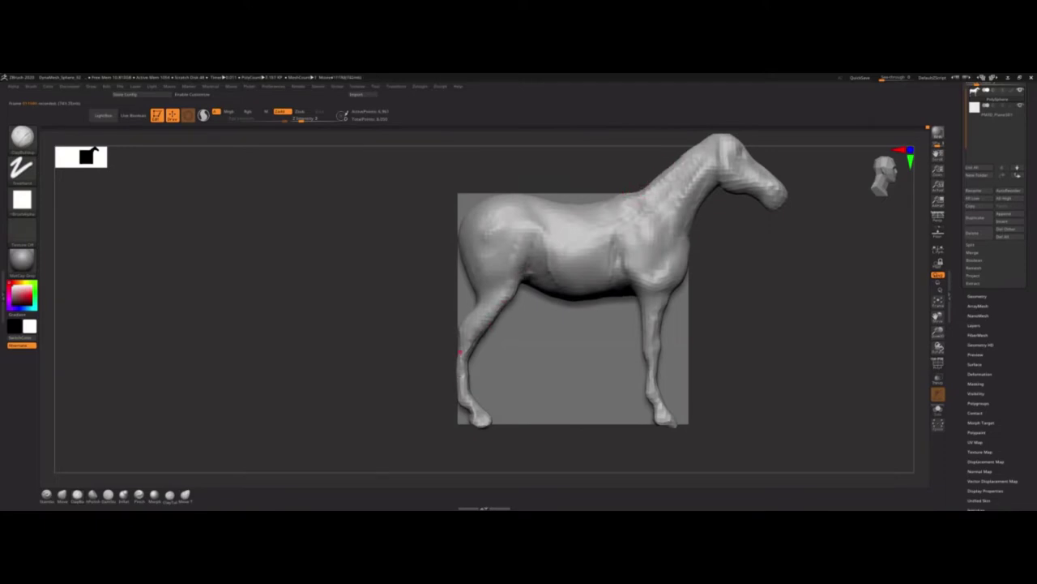
{"action": "mouse_move", "coordinate": [678, 424]}
{"action": "right_mouse_down", "text": "alt"}
{"action": "mouse_move", "coordinate": [584, 422]}
{"action": "mouse_move", "coordinate": [722, 382]}
{"action": "mouse_move", "coordinate": [466, 310]}
{"action": "mouse_move", "coordinate": [621, 283]}
{"action": "right_mouse_up", "text": "alt"}
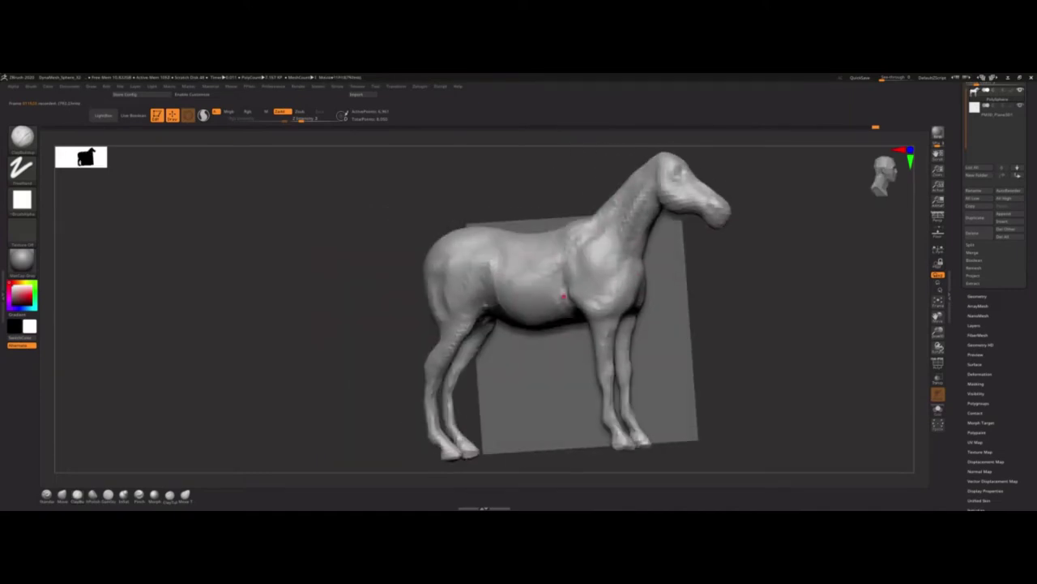
{"action": "mouse_move", "coordinate": [494, 306]}
{"action": "right_mouse_down"}
{"action": "mouse_move", "coordinate": [475, 377]}
{"action": "mouse_move", "coordinate": [521, 276]}
{"action": "right_mouse_up"}
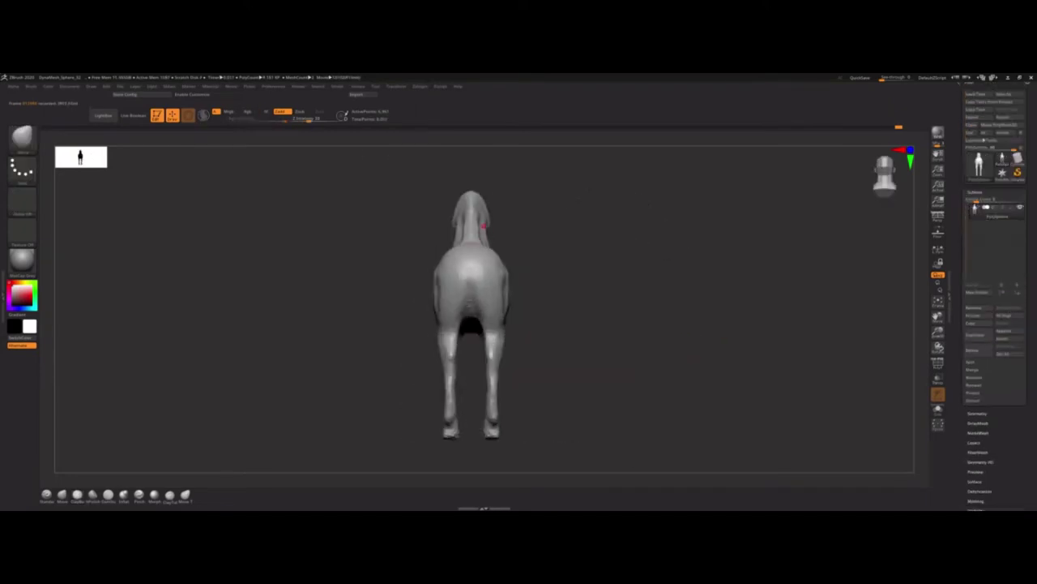
- Orbit the horse to a front view and re-angle it onto the head and neck
{"action": "mouse_move", "coordinate": [535, 293]}
{"action": "right_mouse_down"}
{"action": "mouse_move", "coordinate": [619, 328]}
{"action": "mouse_move", "coordinate": [556, 261]}
{"action": "right_mouse_up"}
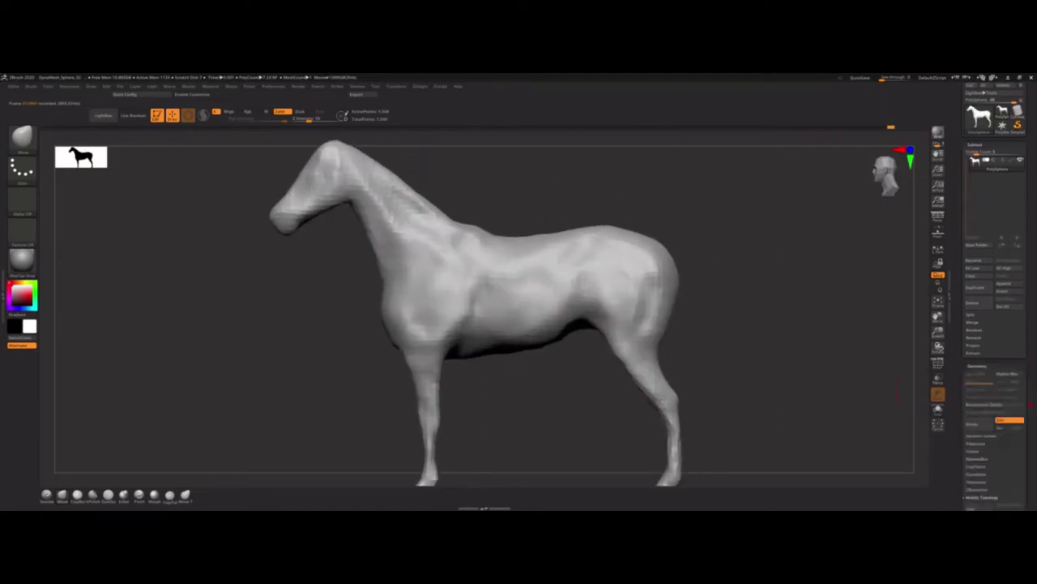
{"action": "mouse_move", "coordinate": [622, 196]}
{"action": "right_mouse_down"}
{"action": "mouse_move", "coordinate": [524, 273]}
{"action": "mouse_move", "coordinate": [535, 269]}
{"action": "mouse_move", "coordinate": [524, 216]}
{"action": "mouse_move", "coordinate": [485, 218]}
{"action": "right_mouse_up"}
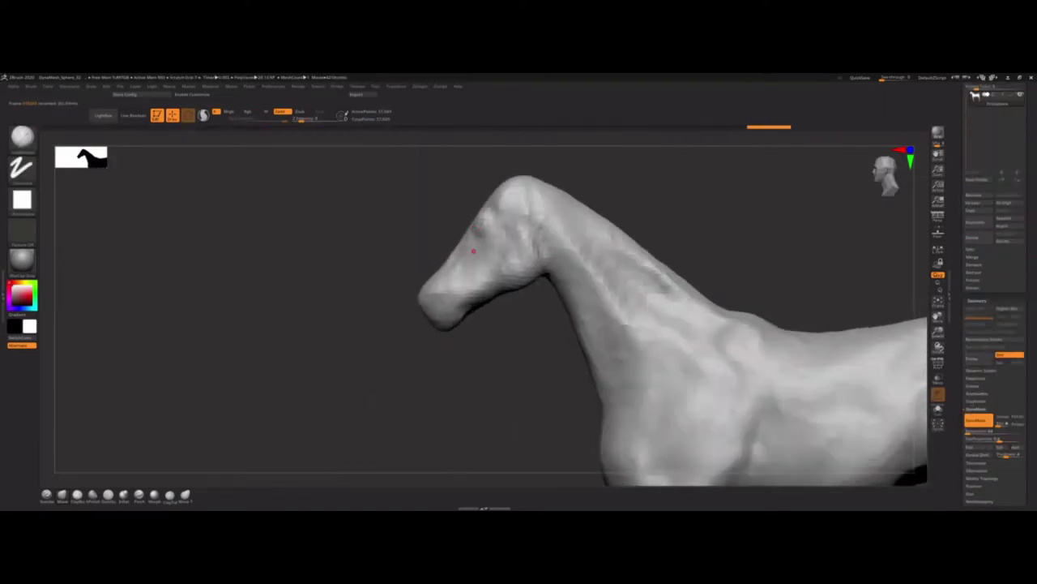
- Turn the horse through frontal and three-quarter views of the head while sculpting ears, eyes and muzzle
{"action": "mouse_move", "coordinate": [429, 296]}
{"action": "right_mouse_down"}
{"action": "mouse_move", "coordinate": [486, 351]}
{"action": "mouse_move", "coordinate": [487, 269]}
{"action": "right_mouse_up"}
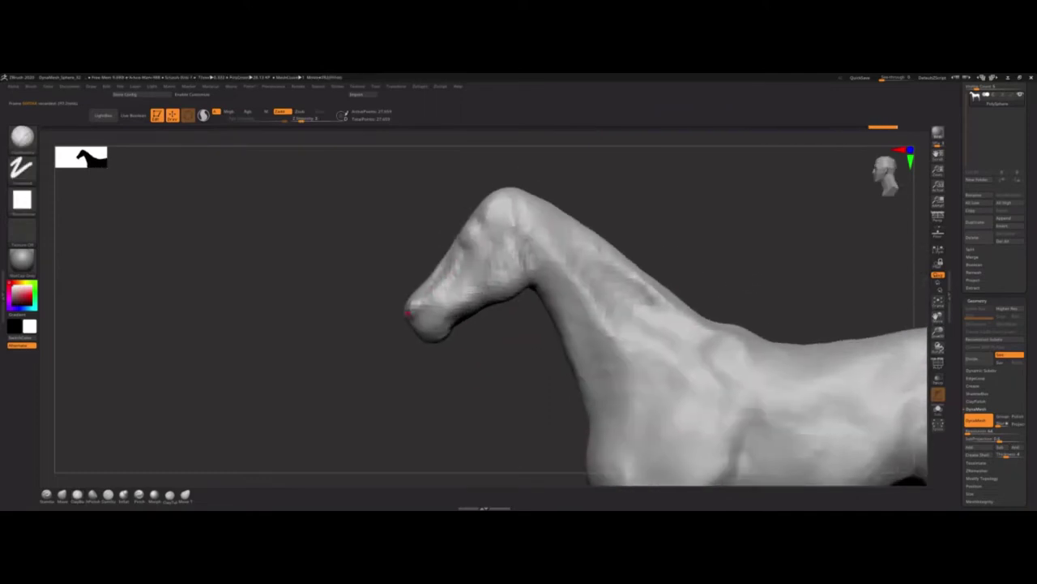
{"action": "mouse_move", "coordinate": [410, 307]}
{"action": "right_mouse_down"}
{"action": "mouse_move", "coordinate": [398, 332]}
{"action": "mouse_move", "coordinate": [465, 223]}
{"action": "mouse_move", "coordinate": [479, 263]}
{"action": "right_mouse_up"}
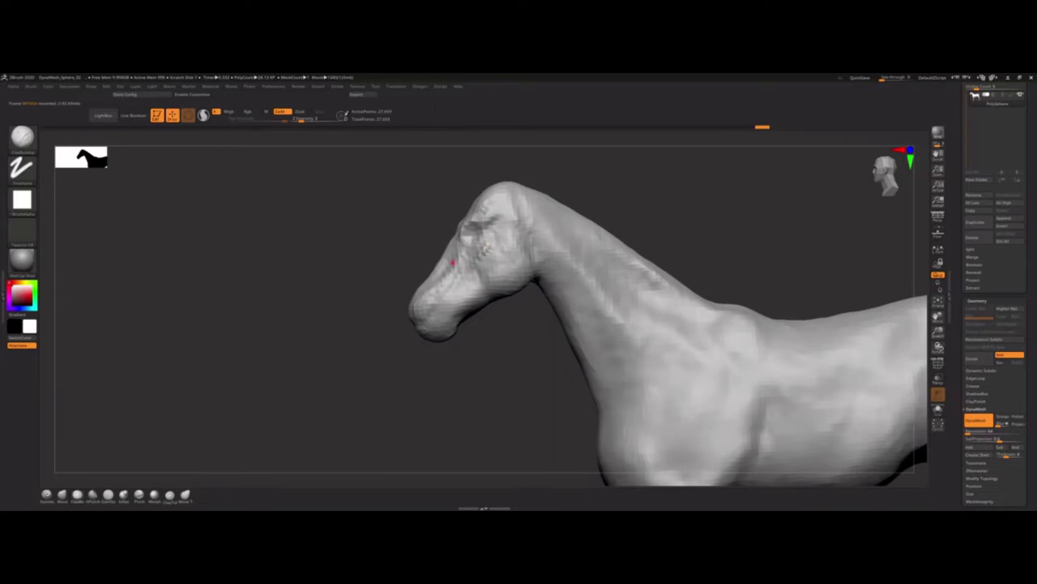
{"action": "mouse_move", "coordinate": [485, 289]}
{"action": "right_mouse_down"}
{"action": "mouse_move", "coordinate": [458, 268]}
{"action": "mouse_move", "coordinate": [500, 260]}
{"action": "mouse_move", "coordinate": [463, 186]}
{"action": "mouse_move", "coordinate": [506, 188]}
{"action": "mouse_move", "coordinate": [502, 211]}
{"action": "mouse_move", "coordinate": [579, 167]}
{"action": "mouse_move", "coordinate": [646, 290]}
{"action": "mouse_move", "coordinate": [520, 205]}
{"action": "right_mouse_up"}
{"action": "mouse_move", "coordinate": [521, 348]}
{"action": "right_mouse_down"}
{"action": "mouse_move", "coordinate": [537, 300]}
{"action": "mouse_move", "coordinate": [412, 349]}
{"action": "mouse_move", "coordinate": [512, 279]}
{"action": "mouse_move", "coordinate": [451, 317]}
{"action": "mouse_move", "coordinate": [450, 341]}
{"action": "mouse_move", "coordinate": [546, 303]}
{"action": "mouse_move", "coordinate": [465, 331]}
{"action": "mouse_move", "coordinate": [418, 306]}
{"action": "mouse_move", "coordinate": [446, 401]}
{"action": "mouse_move", "coordinate": [482, 328]}
{"action": "mouse_move", "coordinate": [486, 381]}
{"action": "mouse_move", "coordinate": [450, 345]}
{"action": "mouse_move", "coordinate": [462, 255]}
{"action": "right_mouse_up"}
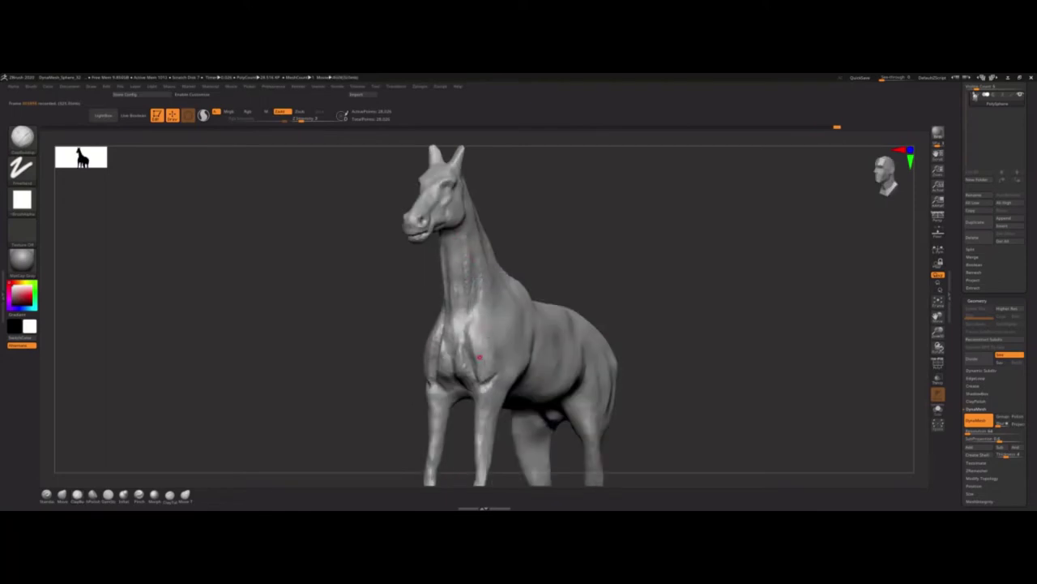
- Orbit between left profile, rear and front views while sculpting chest, shoulder and rib forms
{"action": "mouse_move", "coordinate": [459, 352]}
{"action": "right_mouse_down"}
{"action": "mouse_move", "coordinate": [475, 349]}
{"action": "mouse_move", "coordinate": [488, 375]}
{"action": "mouse_move", "coordinate": [553, 367]}
{"action": "mouse_move", "coordinate": [533, 377]}
{"action": "mouse_move", "coordinate": [546, 394]}
{"action": "mouse_move", "coordinate": [653, 354]}
{"action": "mouse_move", "coordinate": [530, 264]}
{"action": "right_mouse_up"}
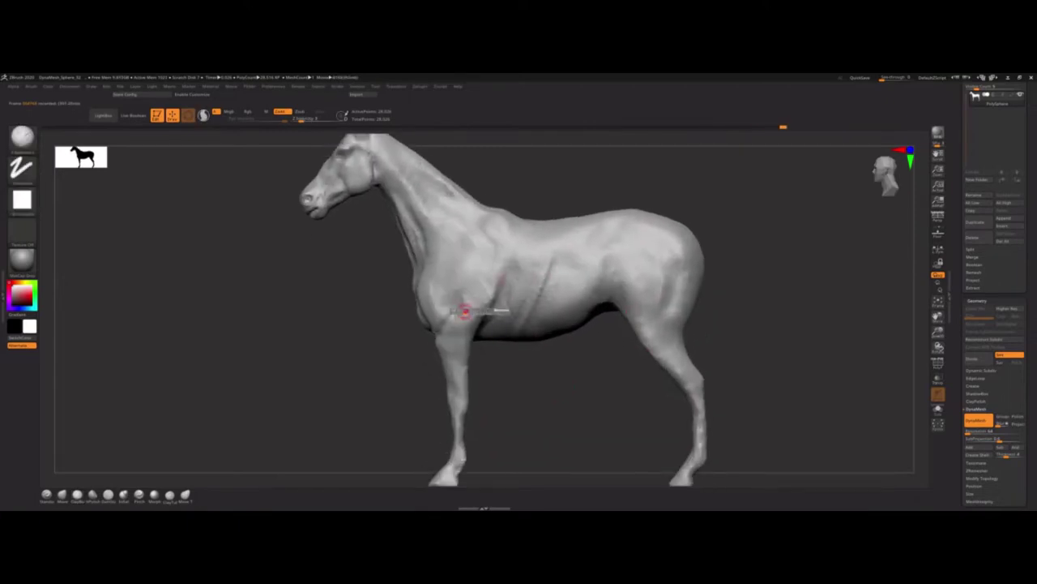
{"action": "right_click_drag", "start_coordinate": [446, 348], "coordinate": [435, 384]}
{"action": "mouse_move", "coordinate": [452, 406]}
{"action": "right_mouse_down"}
{"action": "mouse_move", "coordinate": [450, 422]}
{"action": "mouse_move", "coordinate": [363, 222]}
{"action": "right_mouse_up"}
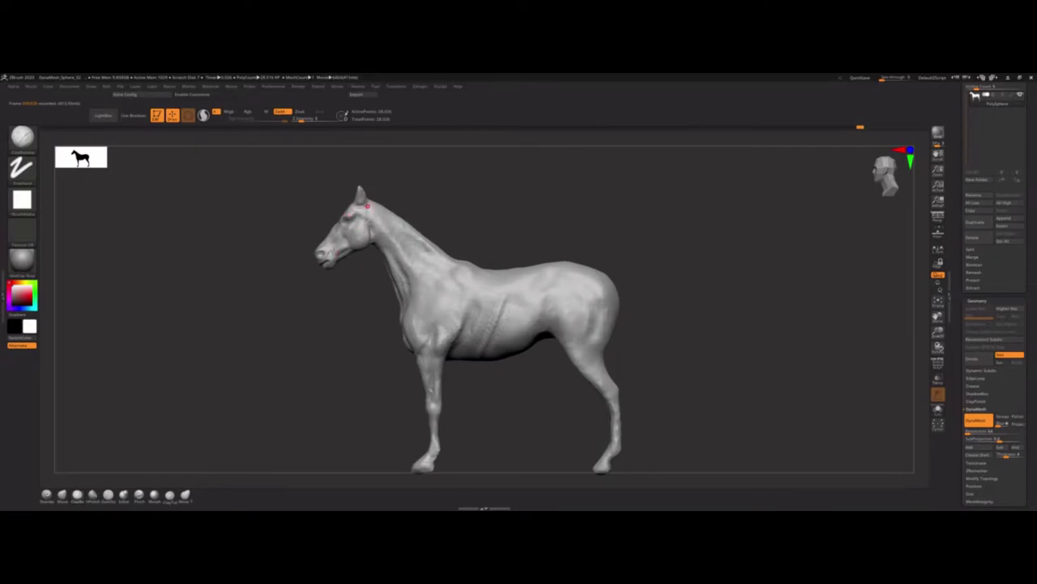
{"action": "mouse_move", "coordinate": [367, 206]}
{"action": "right_mouse_down"}
{"action": "mouse_move", "coordinate": [350, 218]}
{"action": "mouse_move", "coordinate": [526, 286]}
{"action": "mouse_move", "coordinate": [398, 303]}
{"action": "mouse_move", "coordinate": [411, 354]}
{"action": "mouse_move", "coordinate": [403, 381]}
{"action": "mouse_move", "coordinate": [491, 307]}
{"action": "mouse_move", "coordinate": [482, 328]}
{"action": "mouse_move", "coordinate": [524, 213]}
{"action": "mouse_move", "coordinate": [473, 236]}
{"action": "mouse_move", "coordinate": [452, 266]}
{"action": "mouse_move", "coordinate": [495, 265]}
{"action": "mouse_move", "coordinate": [451, 269]}
{"action": "mouse_move", "coordinate": [462, 276]}
{"action": "mouse_move", "coordinate": [405, 334]}
{"action": "mouse_move", "coordinate": [414, 297]}
{"action": "mouse_move", "coordinate": [556, 294]}
{"action": "right_mouse_up"}
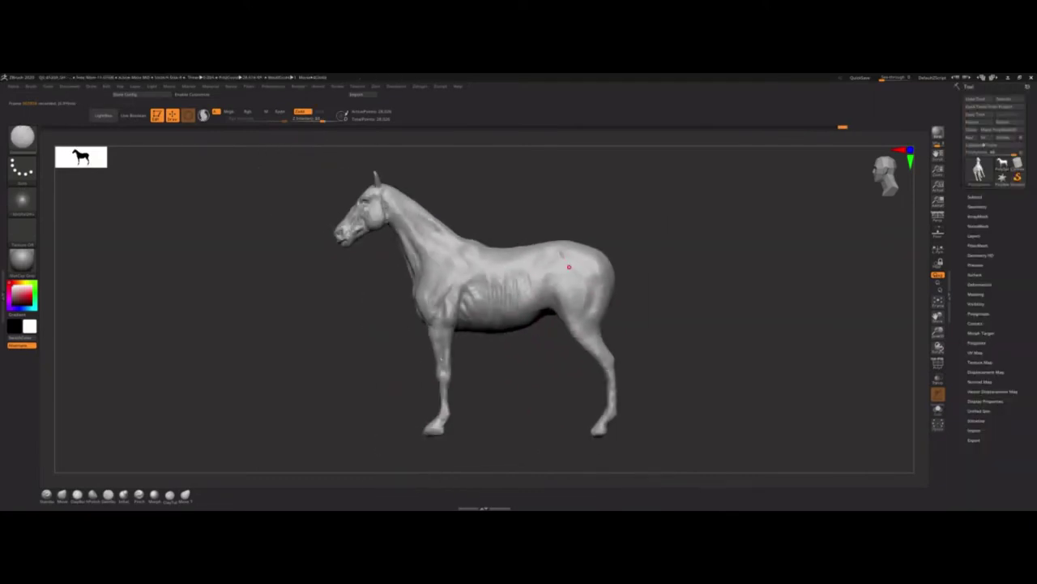
- Add ClayBuildup strokes to the back, hindquarter and neck-shoulder, then smooth the hip sides from behind
{"action": "left_click_drag", "start_coordinate": [569, 266], "coordinate": [615, 256]}
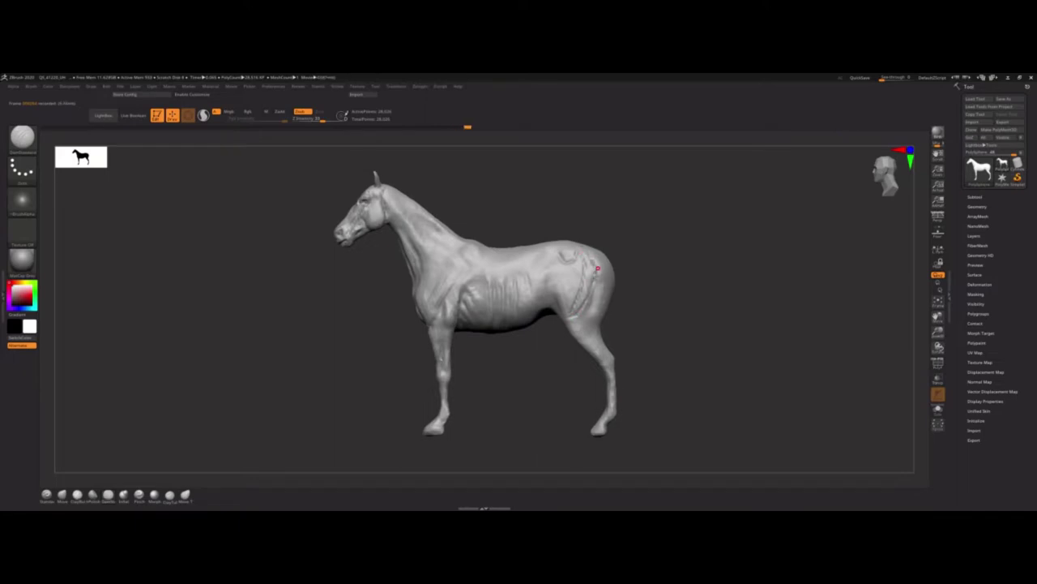
{"action": "left_click_drag", "start_coordinate": [592, 313], "coordinate": [581, 330]}
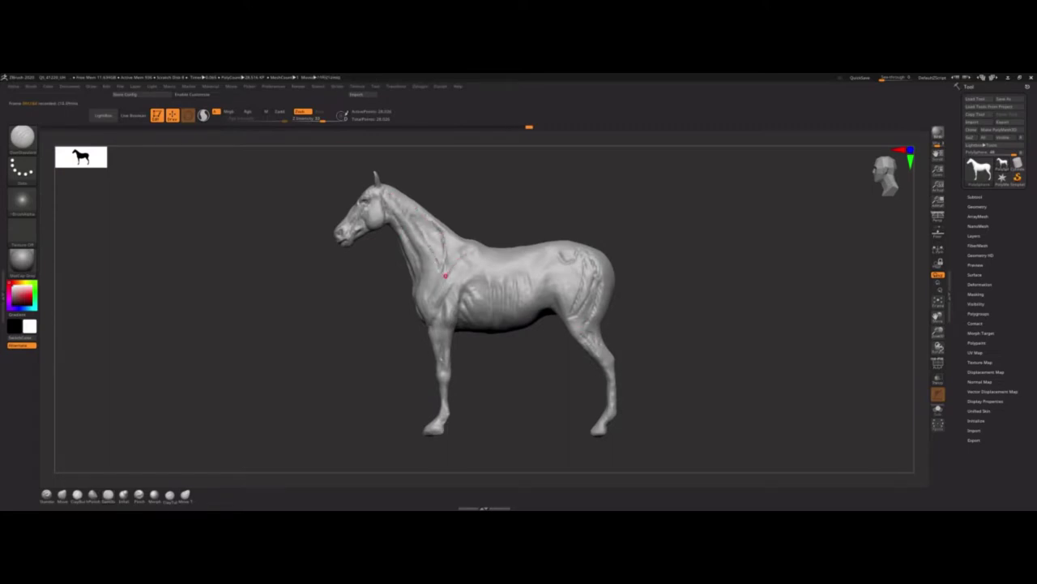
{"action": "mouse_move", "coordinate": [445, 275]}
{"action": "left_mouse_down"}
{"action": "mouse_move", "coordinate": [466, 249]}
{"action": "mouse_move", "coordinate": [445, 278]}
{"action": "left_mouse_up"}
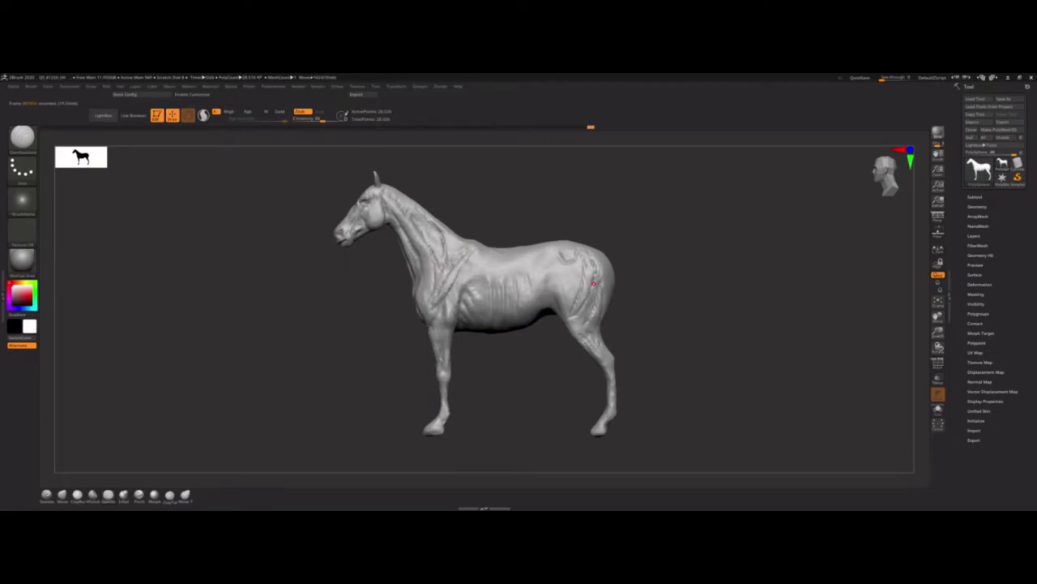
{"action": "mouse_move", "coordinate": [580, 254]}
{"action": "left_mouse_down"}
{"action": "mouse_move", "coordinate": [560, 254]}
{"action": "mouse_move", "coordinate": [579, 286]}
{"action": "mouse_move", "coordinate": [570, 306]}
{"action": "left_mouse_up"}
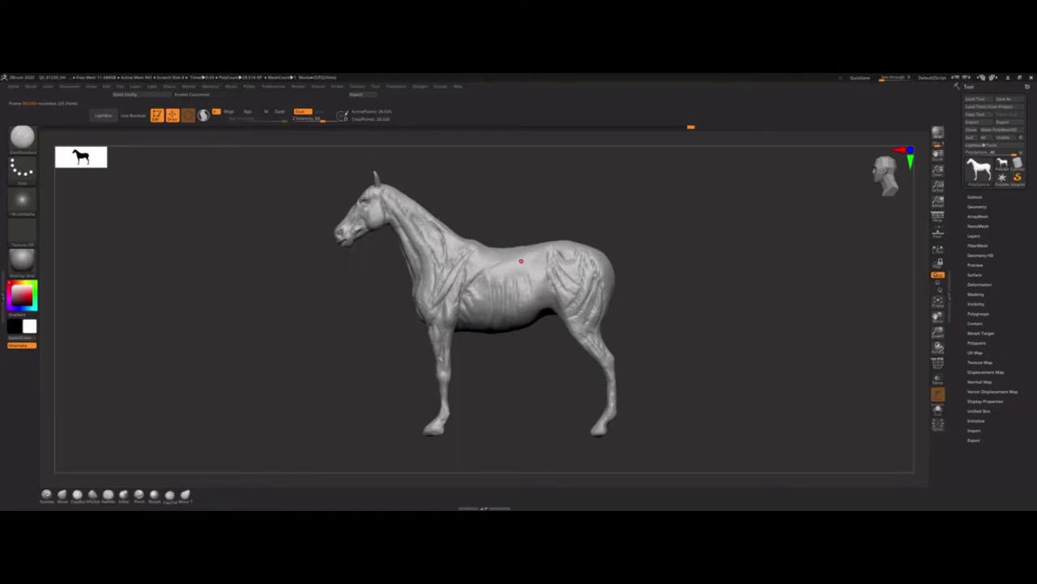
{"action": "left_click_drag", "start_coordinate": [535, 365], "coordinate": [597, 306]}
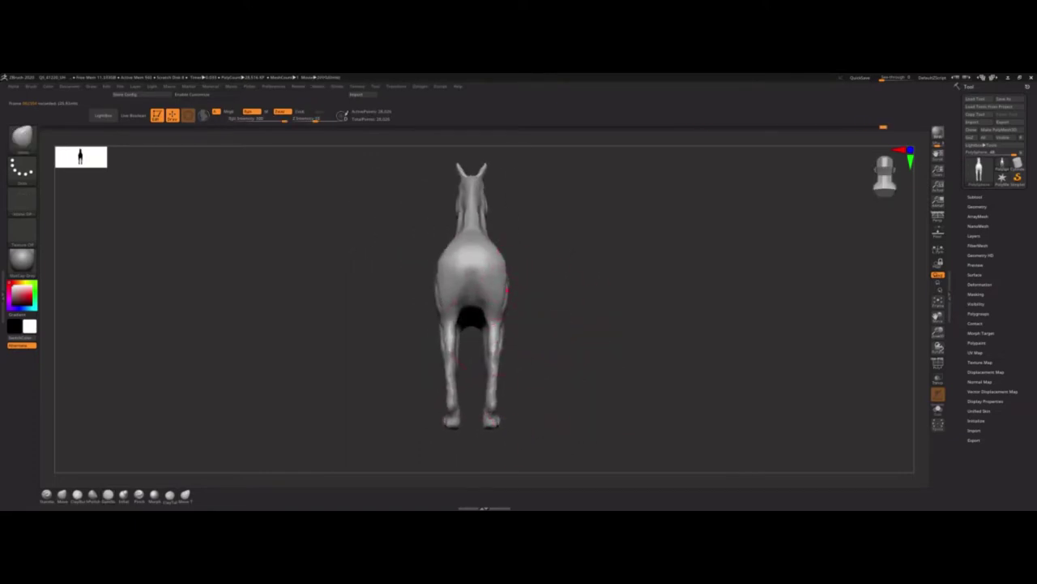
{"action": "left_click_drag", "start_coordinate": [506, 287], "coordinate": [468, 294], "text": "shift"}
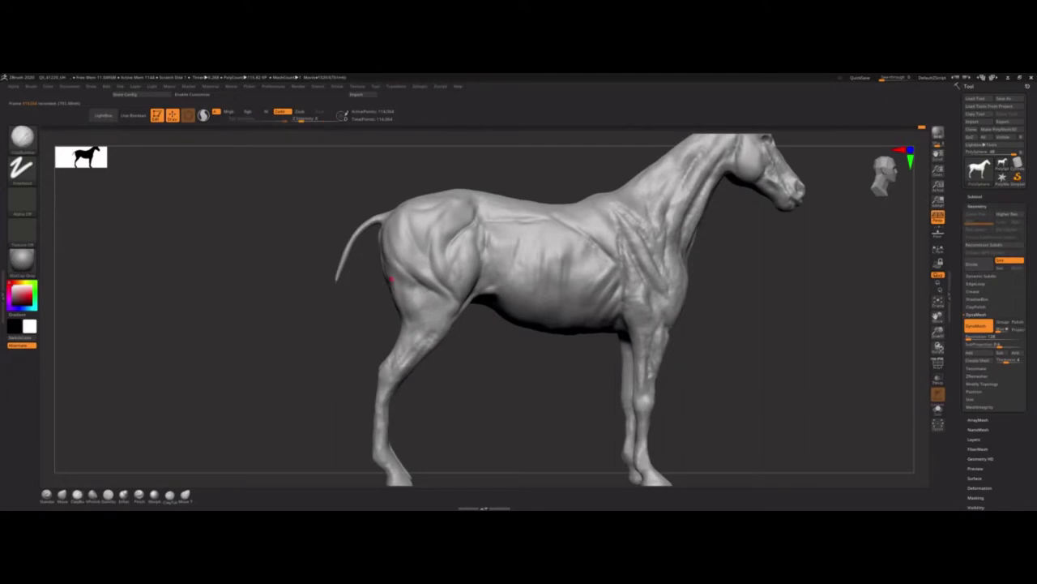
- Orbit the horse to a rear three-quarter view of the hind legs
{"action": "left_click_drag", "start_coordinate": [405, 352], "coordinate": [380, 263]}
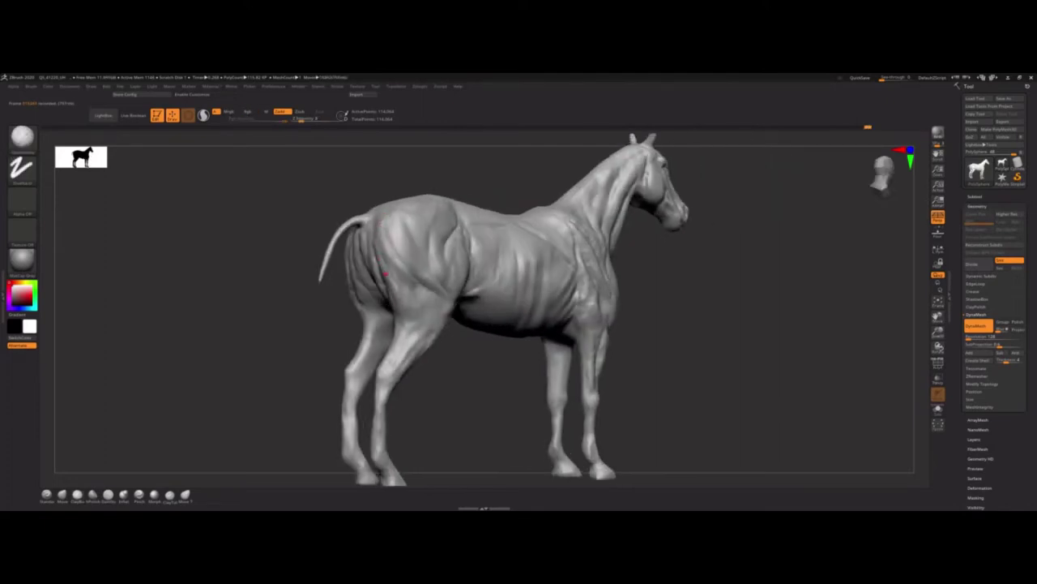
{"action": "left_click_drag", "start_coordinate": [380, 223], "coordinate": [415, 314]}
{"action": "mouse_move", "coordinate": [368, 222]}
{"action": "right_mouse_down"}
{"action": "mouse_move", "coordinate": [396, 241]}
{"action": "mouse_move", "coordinate": [436, 313]}
{"action": "mouse_move", "coordinate": [431, 297]}
{"action": "right_mouse_up"}
{"action": "mouse_move", "coordinate": [396, 235]}
{"action": "right_mouse_down"}
{"action": "mouse_move", "coordinate": [444, 365]}
{"action": "mouse_move", "coordinate": [543, 322]}
{"action": "mouse_move", "coordinate": [475, 301]}
{"action": "mouse_move", "coordinate": [544, 340]}
{"action": "mouse_move", "coordinate": [530, 347]}
{"action": "mouse_move", "coordinate": [655, 378]}
{"action": "mouse_move", "coordinate": [643, 380]}
{"action": "mouse_move", "coordinate": [613, 288]}
{"action": "right_mouse_up"}
- Alternate smoothing and ClayBuildup (BST/BCB) on the hind-leg tendons, tilting the view down around the hind leg
{"action": "key", "text": "b"}
{"action": "key", "text": "s"}
{"action": "key", "text": "t"}
{"action": "key", "text": "b"}
{"action": "key", "text": "c"}
{"action": "key", "text": "b"}
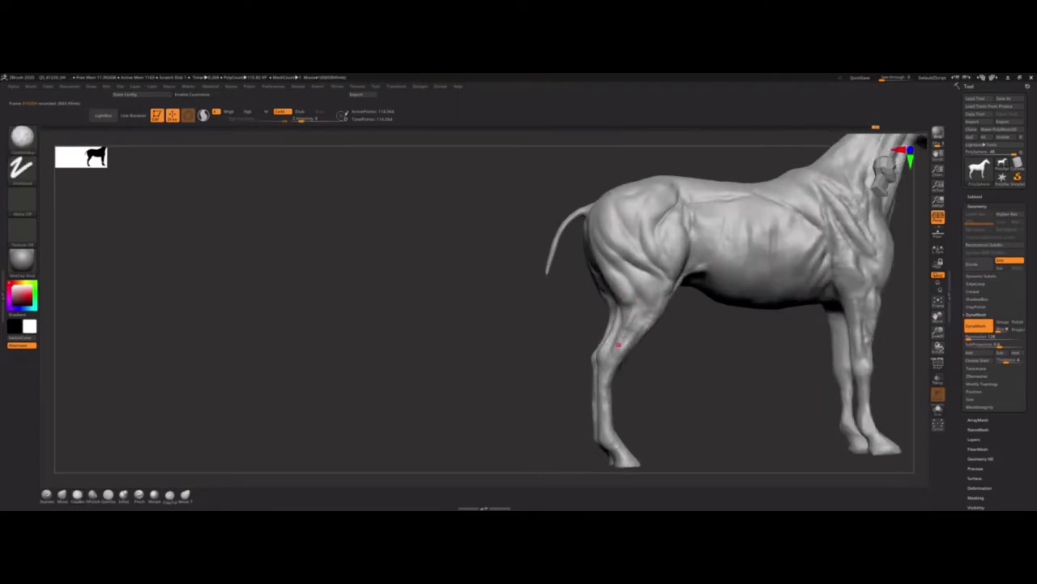
{"action": "key", "text": "b"}
{"action": "key", "text": "s"}
{"action": "key", "text": "t"}
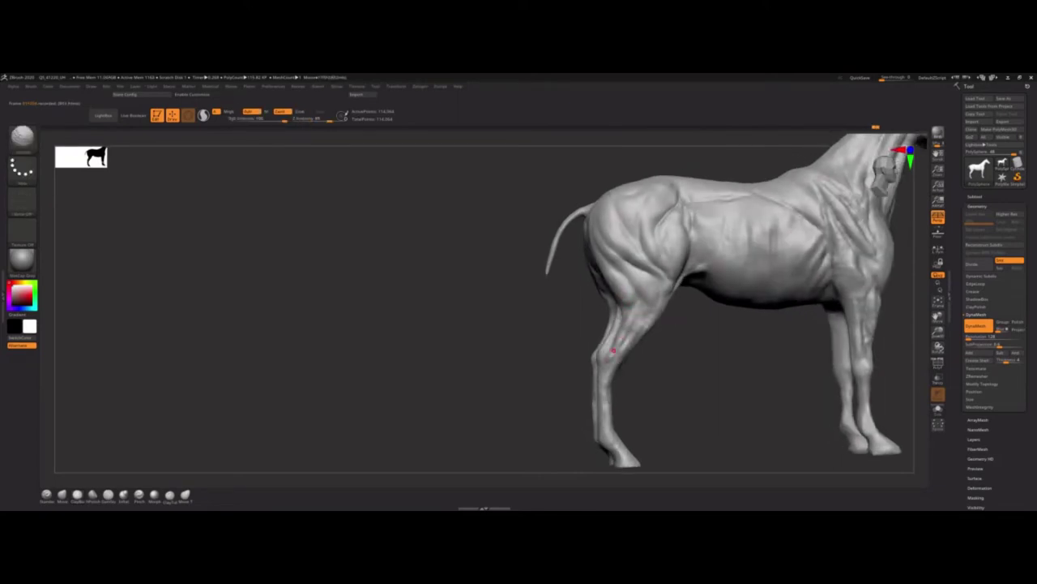
{"action": "mouse_move", "coordinate": [624, 324]}
{"action": "right_mouse_down"}
{"action": "mouse_move", "coordinate": [629, 232]}
{"action": "mouse_move", "coordinate": [703, 381]}
{"action": "mouse_move", "coordinate": [649, 265]}
{"action": "mouse_move", "coordinate": [592, 216]}
{"action": "right_mouse_up"}
{"action": "mouse_move", "coordinate": [631, 261]}
{"action": "right_mouse_down"}
{"action": "mouse_move", "coordinate": [639, 324]}
{"action": "mouse_move", "coordinate": [519, 313]}
{"action": "right_mouse_up"}
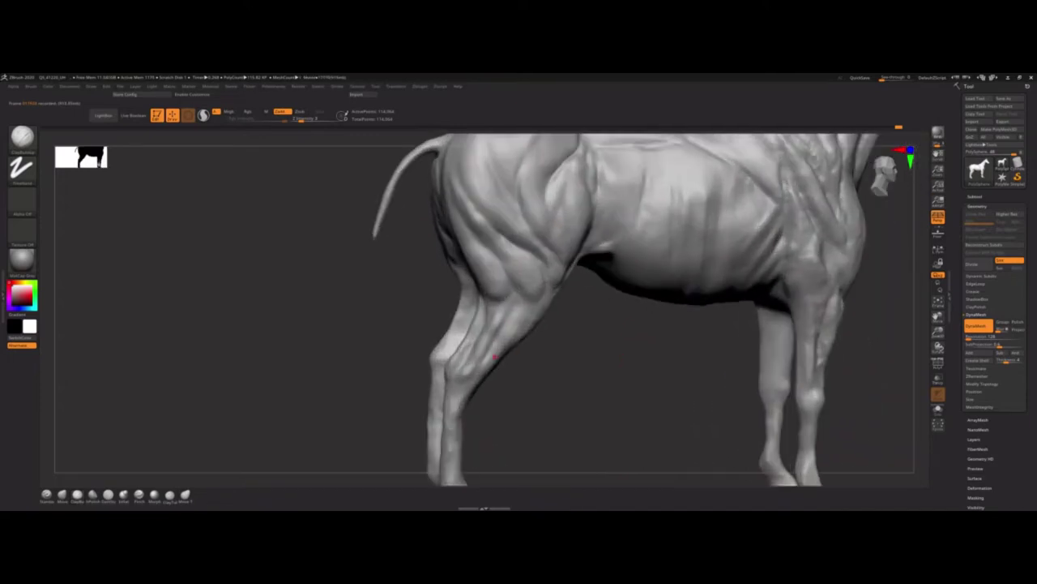
{"action": "mouse_move", "coordinate": [495, 357]}
{"action": "right_mouse_down"}
{"action": "mouse_move", "coordinate": [502, 367]}
{"action": "mouse_move", "coordinate": [559, 292]}
{"action": "mouse_move", "coordinate": [578, 344]}
{"action": "mouse_move", "coordinate": [541, 357]}
{"action": "mouse_move", "coordinate": [535, 401]}
{"action": "mouse_move", "coordinate": [547, 432]}
{"action": "mouse_move", "coordinate": [498, 359]}
{"action": "mouse_move", "coordinate": [509, 383]}
{"action": "mouse_move", "coordinate": [645, 387]}
{"action": "mouse_move", "coordinate": [684, 359]}
{"action": "mouse_move", "coordinate": [492, 349]}
{"action": "mouse_move", "coordinate": [623, 421]}
{"action": "mouse_move", "coordinate": [440, 364]}
{"action": "mouse_move", "coordinate": [459, 355]}
{"action": "mouse_move", "coordinate": [513, 374]}
{"action": "right_mouse_up"}
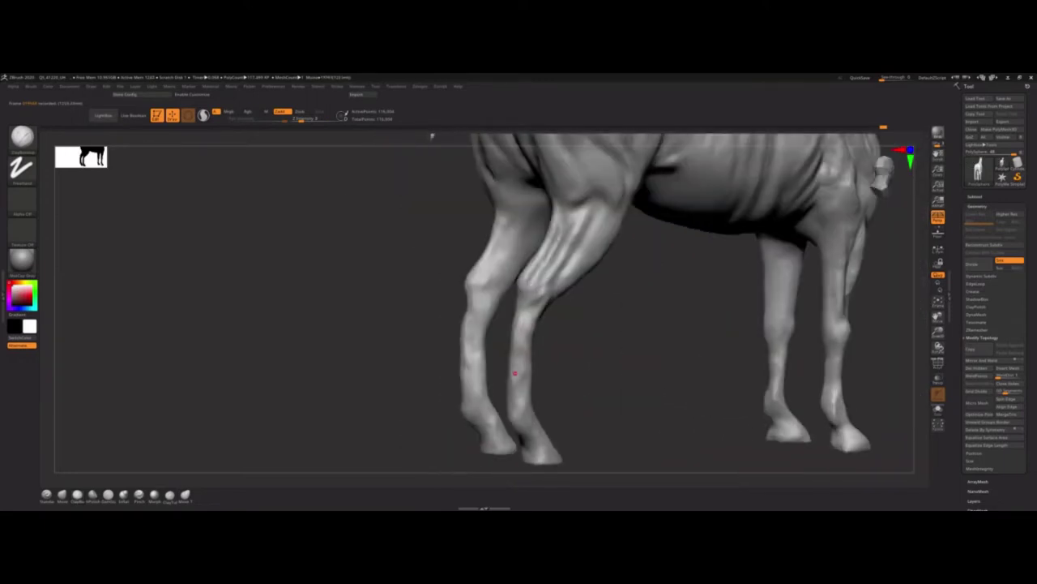
- Orbit to a side view of the legs, toggling between smoothing and ClayBuildup brushes
{"action": "mouse_move", "coordinate": [507, 393]}
{"action": "right_mouse_down"}
{"action": "mouse_move", "coordinate": [504, 359]}
{"action": "mouse_move", "coordinate": [522, 308]}
{"action": "right_mouse_up"}
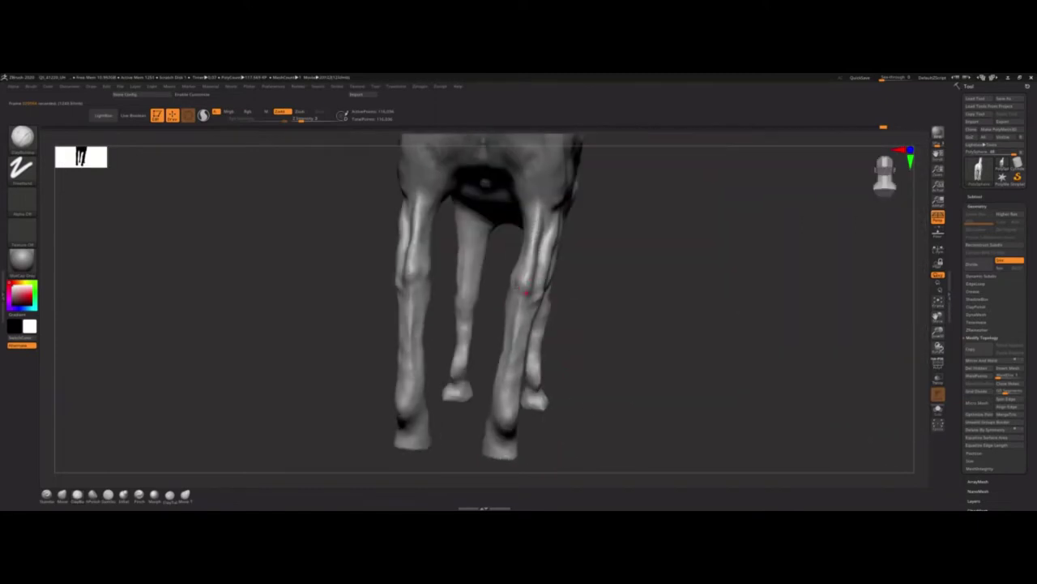
{"action": "right_click_drag", "start_coordinate": [510, 363], "coordinate": [536, 382]}
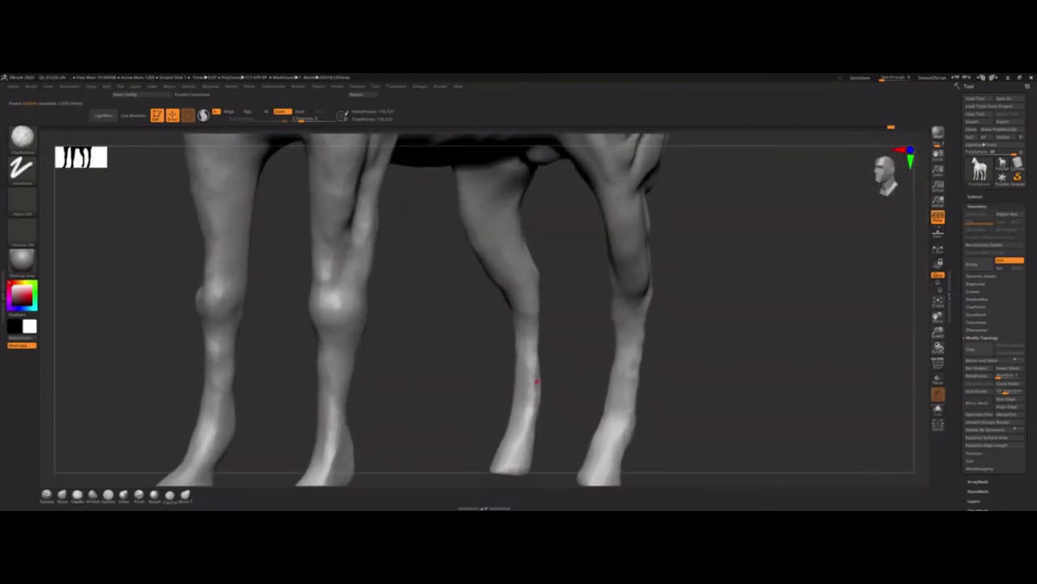
{"action": "key", "text": "b"}
{"action": "key", "text": "s"}
{"action": "key", "text": "t"}
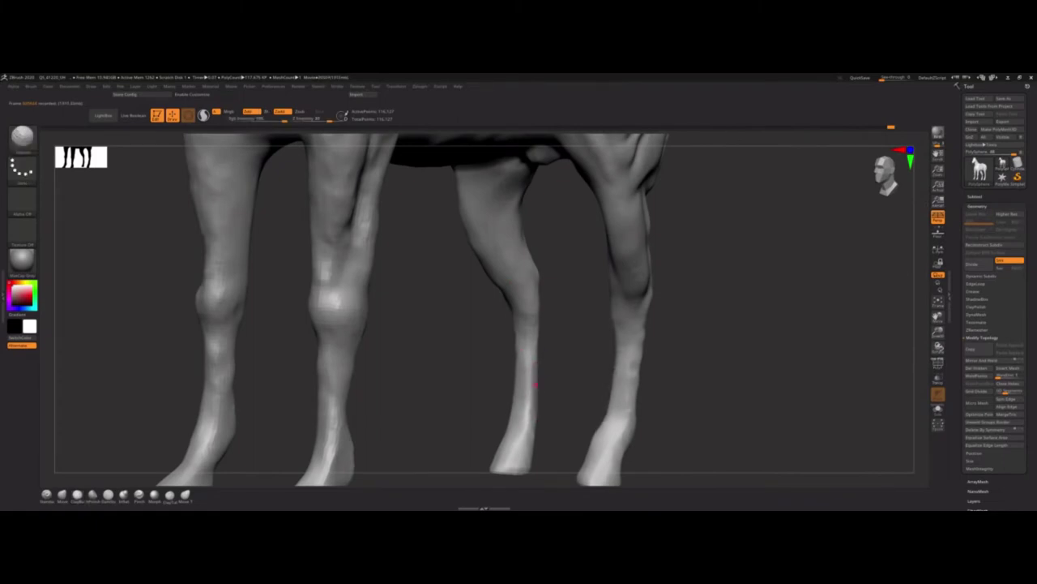
{"action": "mouse_move", "coordinate": [535, 384]}
{"action": "right_mouse_down"}
{"action": "mouse_move", "coordinate": [589, 397]}
{"action": "mouse_move", "coordinate": [512, 408]}
{"action": "mouse_move", "coordinate": [589, 376]}
{"action": "mouse_move", "coordinate": [493, 351]}
{"action": "right_mouse_up"}
{"action": "key", "text": "b"}
{"action": "key", "text": "s"}
{"action": "key", "text": "t"}
- Alternate smoothing and ClayBuildup on the legs, then orbit to a rear view of all four legs
{"action": "key", "text": "b"}
{"action": "key", "text": "s"}
{"action": "key", "text": "t"}
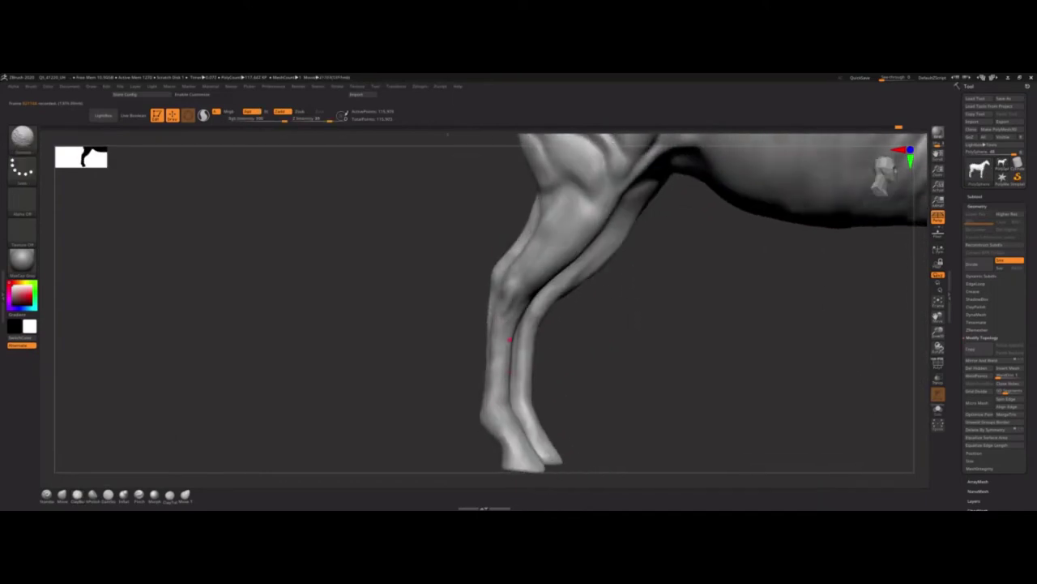
{"action": "key", "text": "b"}
{"action": "key", "text": "s"}
{"action": "key", "text": "t"}
{"action": "mouse_move", "coordinate": [486, 367]}
{"action": "right_mouse_down"}
{"action": "mouse_move", "coordinate": [518, 361]}
{"action": "mouse_move", "coordinate": [489, 352]}
{"action": "mouse_move", "coordinate": [521, 394]}
{"action": "mouse_move", "coordinate": [480, 333]}
{"action": "right_mouse_up"}
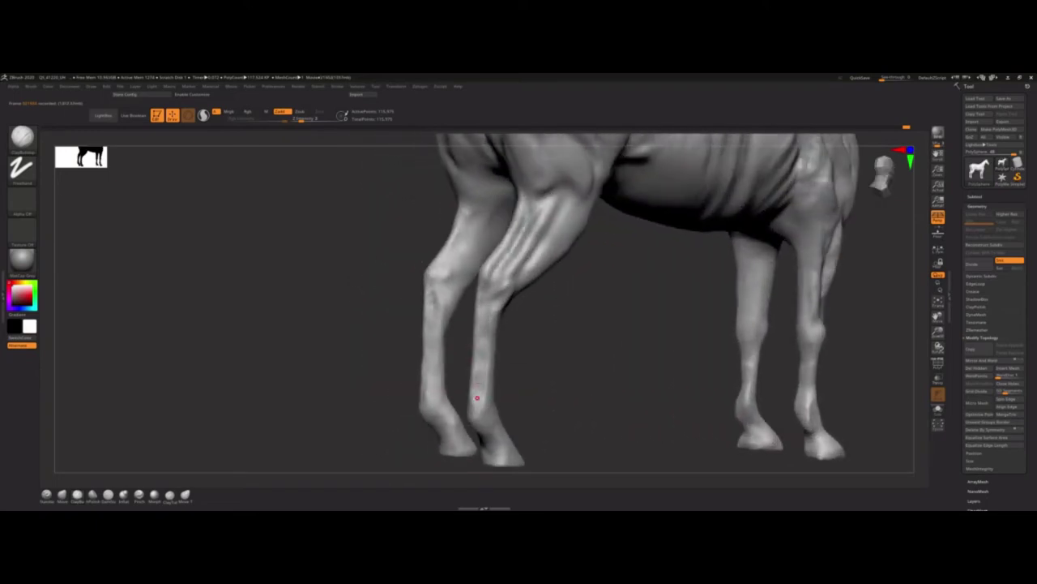
{"action": "mouse_move", "coordinate": [476, 397]}
{"action": "right_mouse_down"}
{"action": "mouse_move", "coordinate": [486, 352]}
{"action": "mouse_move", "coordinate": [497, 392]}
{"action": "mouse_move", "coordinate": [702, 336]}
{"action": "mouse_move", "coordinate": [514, 224]}
{"action": "mouse_move", "coordinate": [430, 294]}
{"action": "right_mouse_up"}
- Sculpt tendon forms into the right-hand legs and bring a hoof to the front
{"action": "key", "text": "b"}
{"action": "key", "text": "s"}
{"action": "key", "text": "t"}
{"action": "key", "text": "b"}
{"action": "key", "text": "d"}
{"action": "key", "text": "s"}
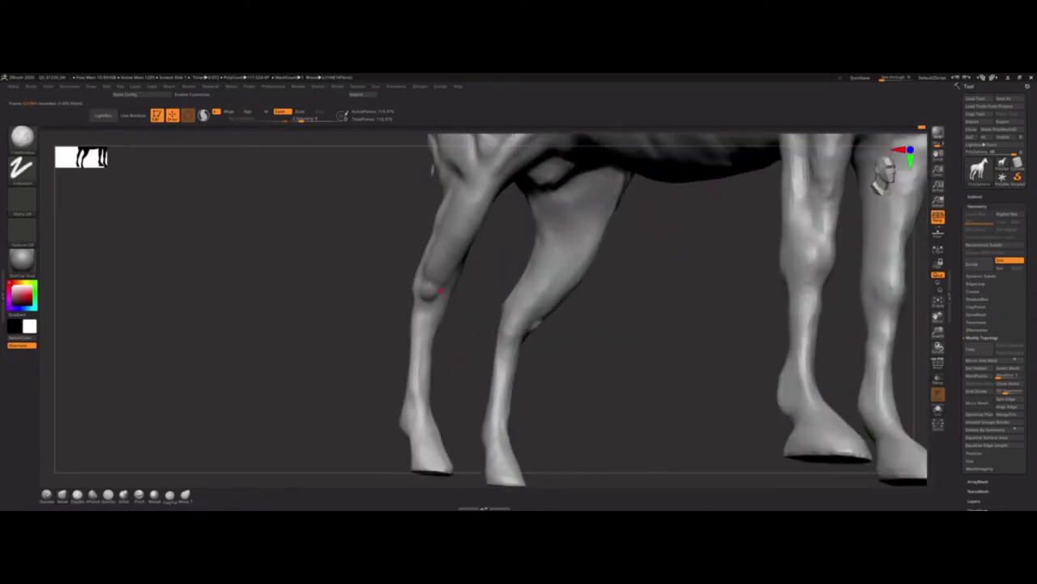
{"action": "left_click_drag", "start_coordinate": [424, 276], "coordinate": [434, 301]}
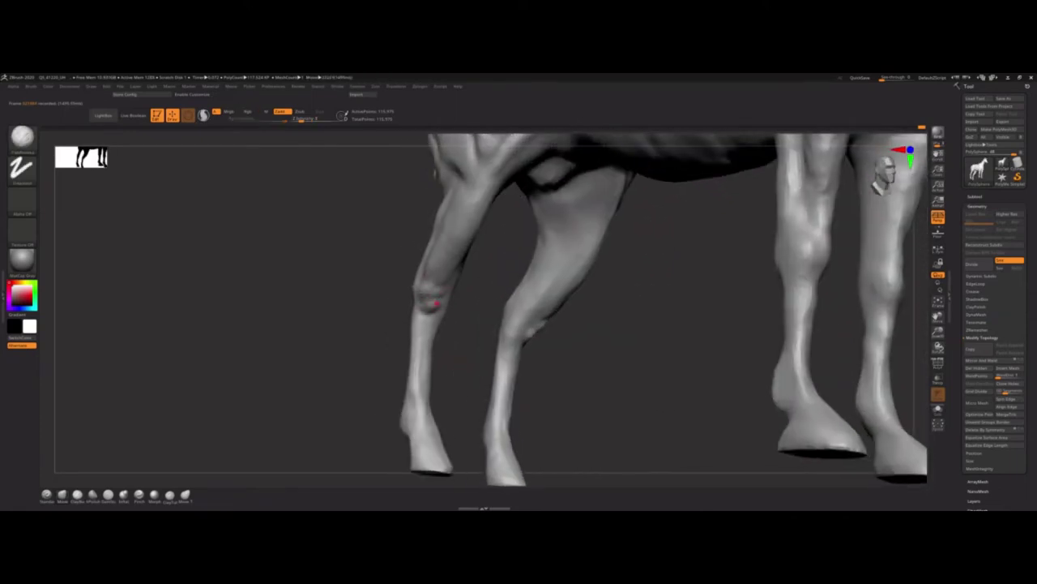
{"action": "mouse_move", "coordinate": [435, 303]}
{"action": "right_mouse_down"}
{"action": "mouse_move", "coordinate": [443, 293]}
{"action": "mouse_move", "coordinate": [442, 304]}
{"action": "mouse_move", "coordinate": [348, 178]}
{"action": "right_mouse_up"}
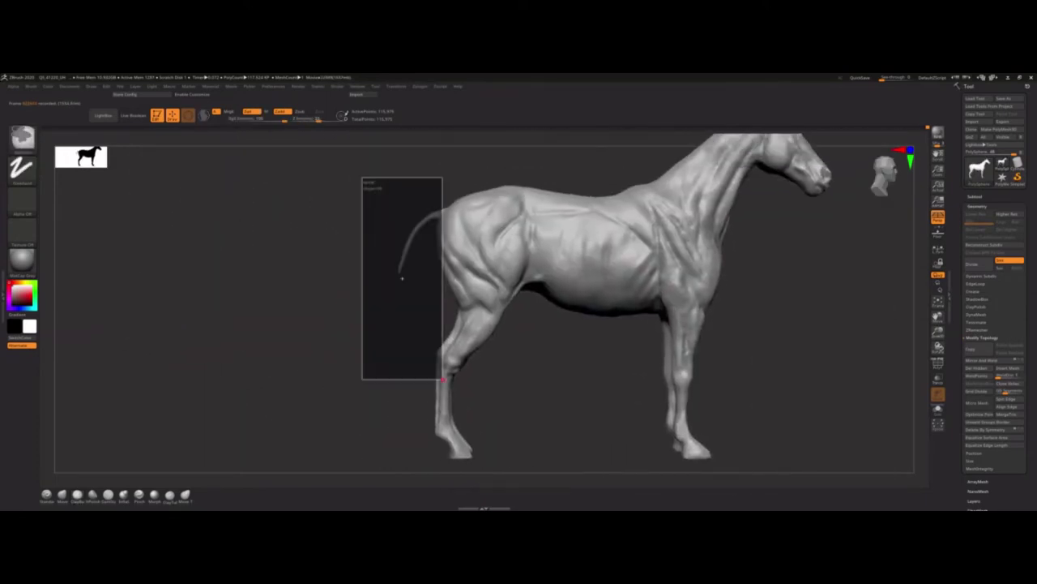
- Isolate the hind legs and orbit to a rear view framing the upper legs
{"action": "left_click_drag", "start_coordinate": [337, 170], "coordinate": [557, 467], "text": "ctrl+shift"}
{"action": "mouse_move", "coordinate": [558, 467]}
{"action": "right_mouse_down"}
{"action": "mouse_move", "coordinate": [540, 296]}
{"action": "mouse_move", "coordinate": [494, 327]}
{"action": "right_mouse_up"}
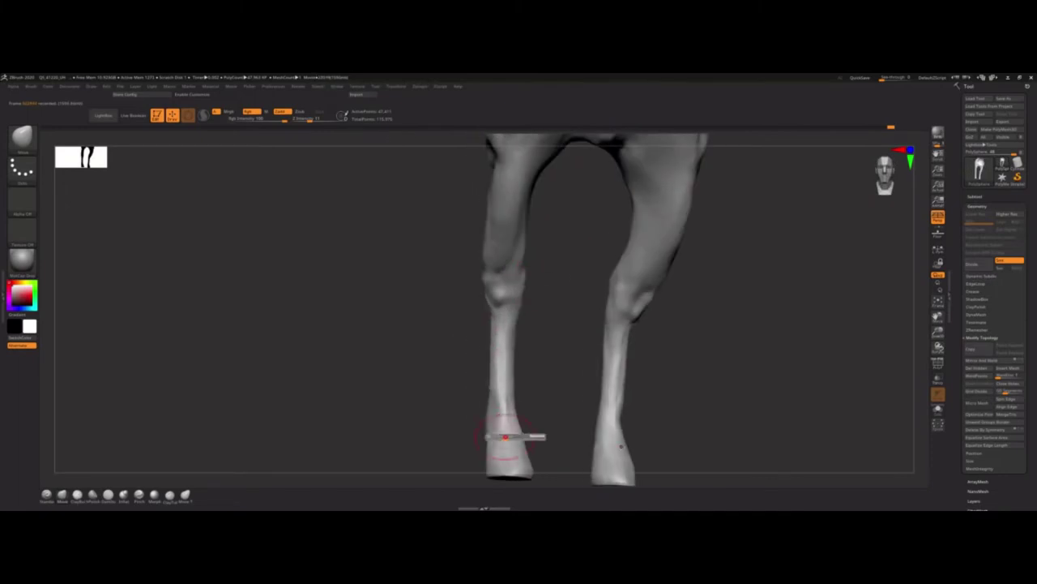
{"action": "mouse_move", "coordinate": [518, 434]}
{"action": "right_mouse_down", "text": "ctrl"}
{"action": "mouse_move", "coordinate": [475, 437]}
{"action": "mouse_move", "coordinate": [514, 387]}
{"action": "right_mouse_up", "text": "ctrl"}
{"action": "mouse_move", "coordinate": [523, 243]}
{"action": "right_mouse_down"}
{"action": "mouse_move", "coordinate": [501, 211]}
{"action": "mouse_move", "coordinate": [607, 259]}
{"action": "mouse_move", "coordinate": [635, 196]}
{"action": "mouse_move", "coordinate": [448, 184]}
{"action": "right_mouse_up"}
- Select the horse subtool, switch to freehand Clay Buildup, and bring both legs into view
{"action": "left_click", "coordinate": [635, 195], "text": "alt"}
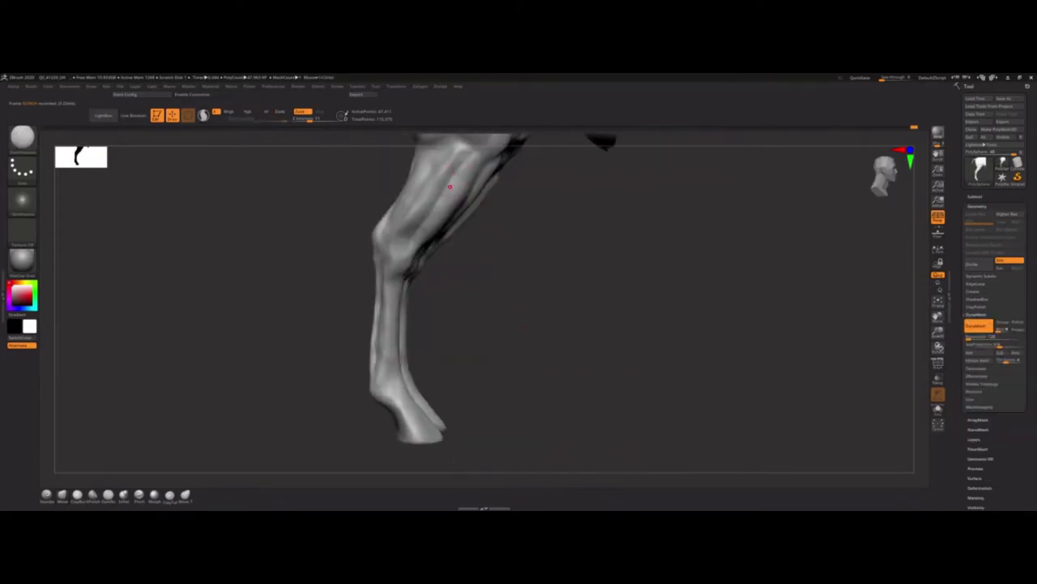
{"action": "key", "text": "ctrl"}
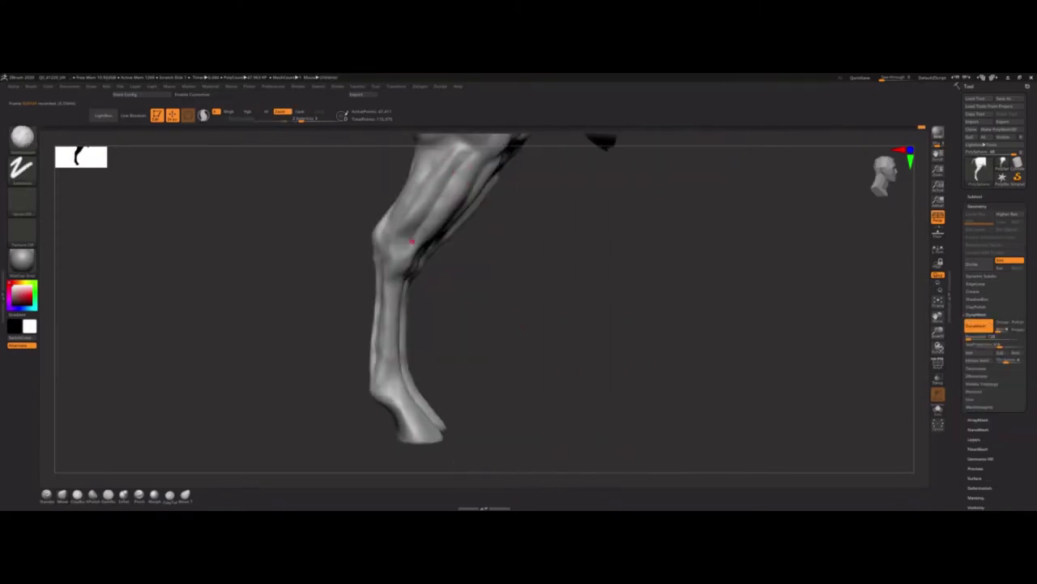
{"action": "mouse_move", "coordinate": [432, 181]}
{"action": "right_mouse_down"}
{"action": "mouse_move", "coordinate": [416, 217]}
{"action": "mouse_move", "coordinate": [398, 185]}
{"action": "mouse_move", "coordinate": [423, 211]}
{"action": "mouse_move", "coordinate": [427, 258]}
{"action": "mouse_move", "coordinate": [463, 290]}
{"action": "mouse_move", "coordinate": [335, 238]}
{"action": "mouse_move", "coordinate": [412, 282]}
{"action": "mouse_move", "coordinate": [432, 278]}
{"action": "right_mouse_up"}
{"action": "mouse_move", "coordinate": [432, 318]}
{"action": "right_mouse_down"}
{"action": "mouse_move", "coordinate": [497, 324]}
{"action": "mouse_move", "coordinate": [418, 300]}
{"action": "mouse_move", "coordinate": [411, 324]}
{"action": "mouse_move", "coordinate": [396, 302]}
{"action": "mouse_move", "coordinate": [420, 322]}
{"action": "mouse_move", "coordinate": [406, 308]}
{"action": "mouse_move", "coordinate": [451, 281]}
{"action": "mouse_move", "coordinate": [406, 204]}
{"action": "right_mouse_up"}
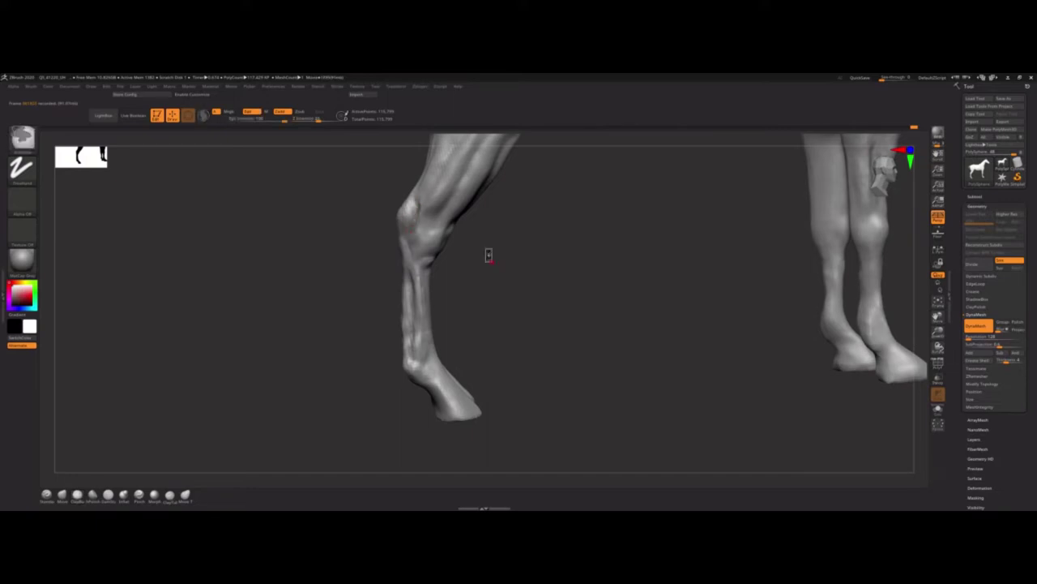
- Shift-smooth the lower-leg tendons while orbiting all four legs, ending on the chest and head
{"action": "mouse_move", "coordinate": [414, 241]}
{"action": "right_mouse_down"}
{"action": "mouse_move", "coordinate": [397, 275]}
{"action": "mouse_move", "coordinate": [420, 301]}
{"action": "mouse_move", "coordinate": [486, 297]}
{"action": "mouse_move", "coordinate": [454, 235]}
{"action": "right_mouse_up"}
{"action": "key", "text": "shift"}
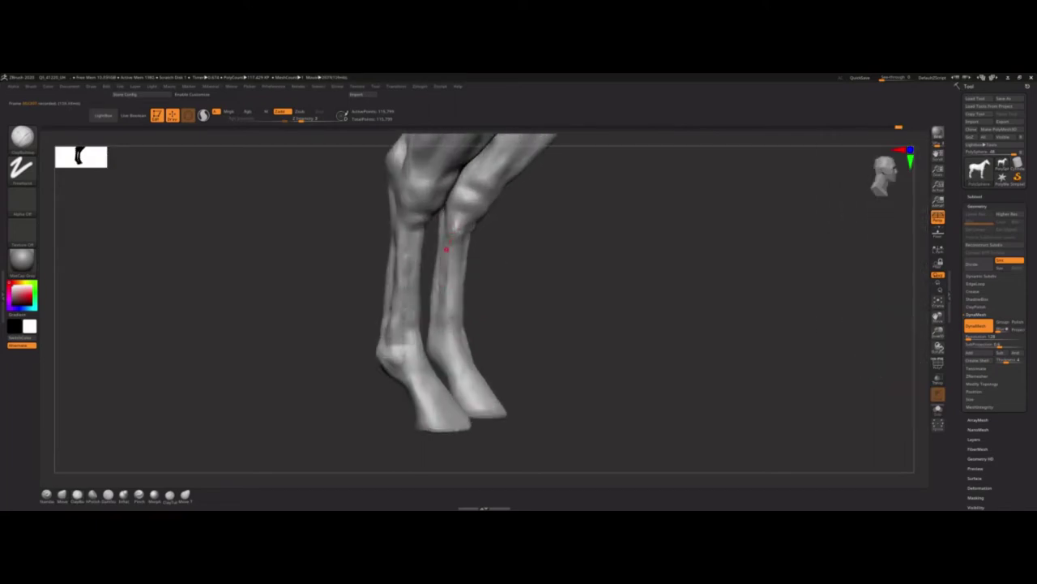
{"action": "mouse_move", "coordinate": [452, 266]}
{"action": "right_mouse_down"}
{"action": "mouse_move", "coordinate": [436, 309]}
{"action": "mouse_move", "coordinate": [438, 347]}
{"action": "mouse_move", "coordinate": [408, 348]}
{"action": "mouse_move", "coordinate": [397, 409]}
{"action": "mouse_move", "coordinate": [419, 397]}
{"action": "mouse_move", "coordinate": [398, 402]}
{"action": "mouse_move", "coordinate": [416, 389]}
{"action": "right_mouse_up"}
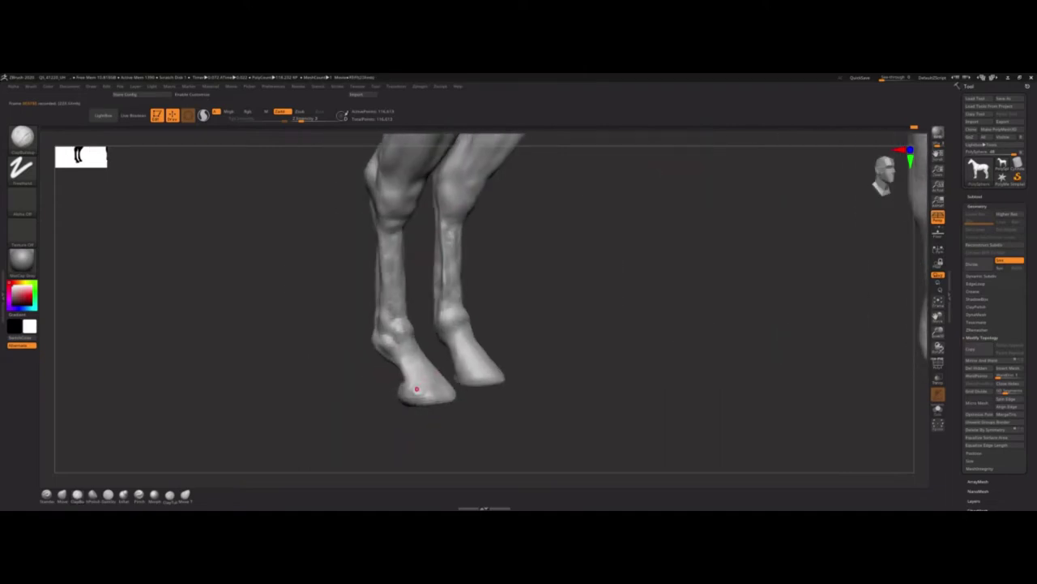
{"action": "mouse_move", "coordinate": [434, 430]}
{"action": "right_mouse_down"}
{"action": "mouse_move", "coordinate": [451, 364]}
{"action": "mouse_move", "coordinate": [497, 355]}
{"action": "mouse_move", "coordinate": [495, 374]}
{"action": "mouse_move", "coordinate": [462, 365]}
{"action": "mouse_move", "coordinate": [416, 376]}
{"action": "mouse_move", "coordinate": [398, 393]}
{"action": "mouse_move", "coordinate": [397, 426]}
{"action": "mouse_move", "coordinate": [421, 376]}
{"action": "mouse_move", "coordinate": [387, 389]}
{"action": "mouse_move", "coordinate": [340, 387]}
{"action": "mouse_move", "coordinate": [354, 419]}
{"action": "mouse_move", "coordinate": [289, 410]}
{"action": "right_mouse_up"}
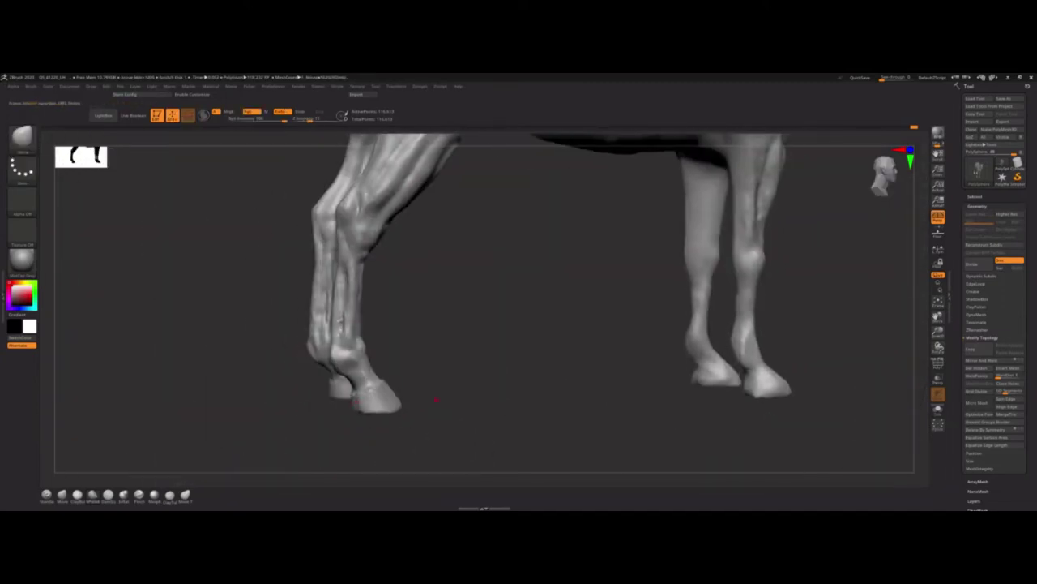
{"action": "mouse_move", "coordinate": [361, 428]}
{"action": "right_mouse_down"}
{"action": "mouse_move", "coordinate": [308, 403]}
{"action": "mouse_move", "coordinate": [359, 398]}
{"action": "mouse_move", "coordinate": [349, 397]}
{"action": "mouse_move", "coordinate": [393, 412]}
{"action": "mouse_move", "coordinate": [348, 407]}
{"action": "right_mouse_up"}
{"action": "mouse_move", "coordinate": [360, 274]}
{"action": "right_mouse_down"}
{"action": "mouse_move", "coordinate": [409, 262]}
{"action": "mouse_move", "coordinate": [448, 268]}
{"action": "right_mouse_up"}
- Turn toward the neck and build up muscle along it below the ears
{"action": "right_click_drag", "start_coordinate": [449, 311], "coordinate": [463, 248]}
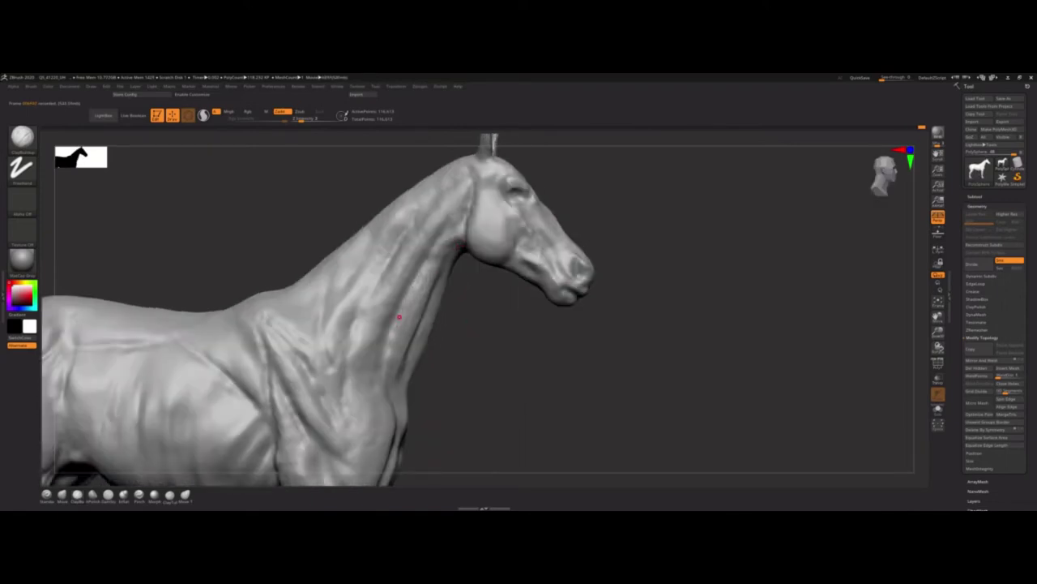
{"action": "mouse_move", "coordinate": [399, 317]}
{"action": "right_mouse_down"}
{"action": "mouse_move", "coordinate": [419, 332]}
{"action": "mouse_move", "coordinate": [418, 346]}
{"action": "right_mouse_up"}
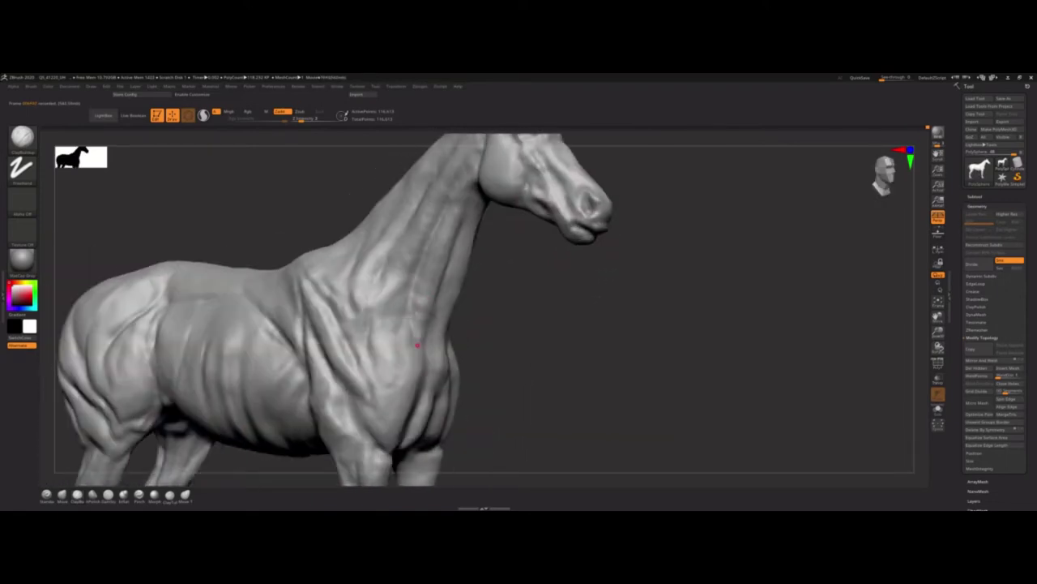
{"action": "right_click_drag", "start_coordinate": [437, 262], "coordinate": [367, 301]}
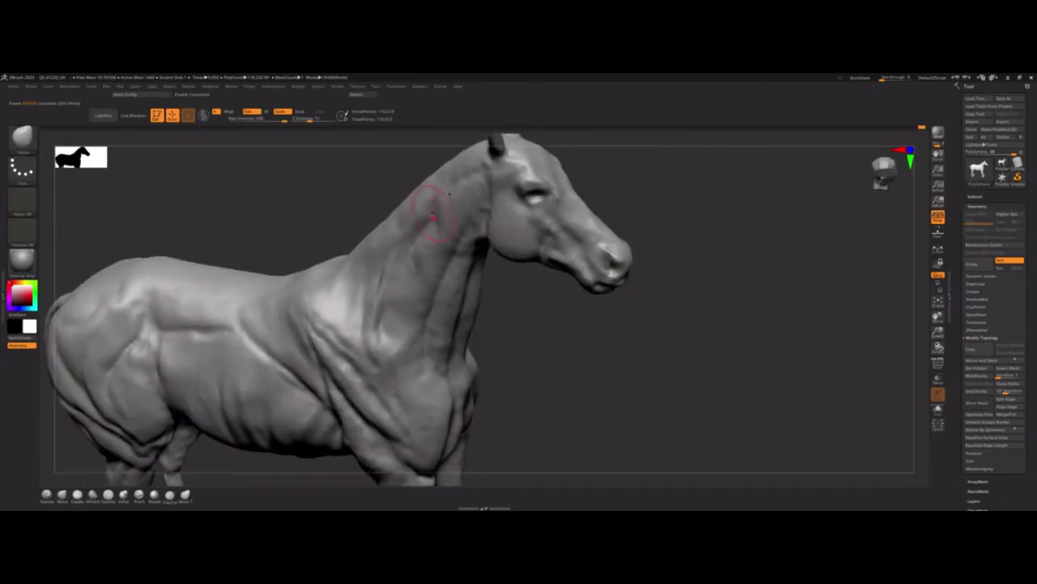
{"action": "right_click_drag", "start_coordinate": [432, 215], "coordinate": [336, 319]}
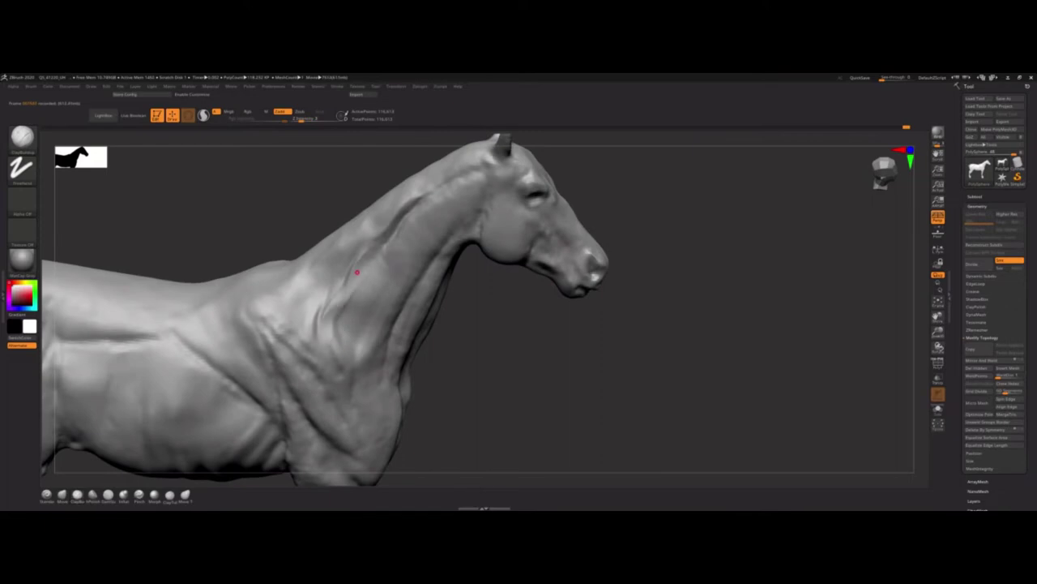
{"action": "right_click_drag", "start_coordinate": [414, 190], "coordinate": [446, 225]}
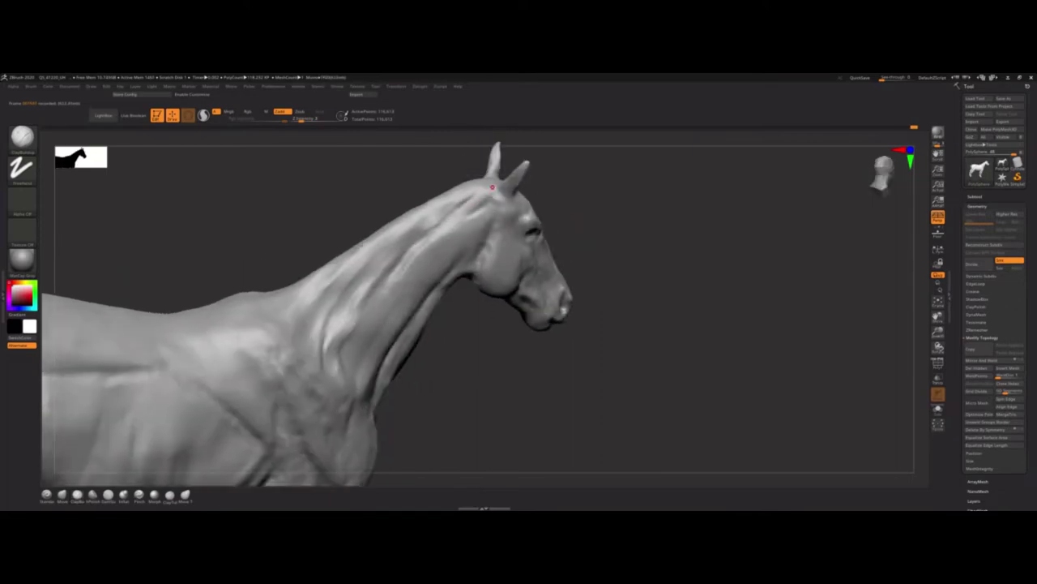
{"action": "left_click_drag", "start_coordinate": [492, 187], "coordinate": [367, 332]}
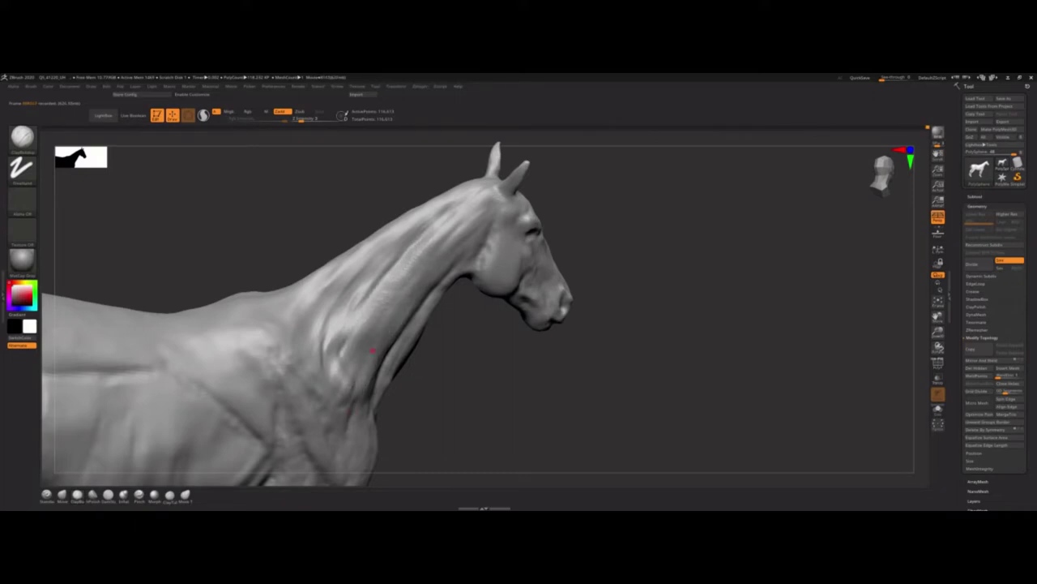
- Review the neck, head and whole horse from side, rear and top angles
{"action": "mouse_move", "coordinate": [509, 375]}
{"action": "left_mouse_down"}
{"action": "mouse_move", "coordinate": [412, 278]}
{"action": "mouse_move", "coordinate": [430, 248]}
{"action": "mouse_move", "coordinate": [405, 284]}
{"action": "mouse_move", "coordinate": [428, 243]}
{"action": "left_mouse_up"}
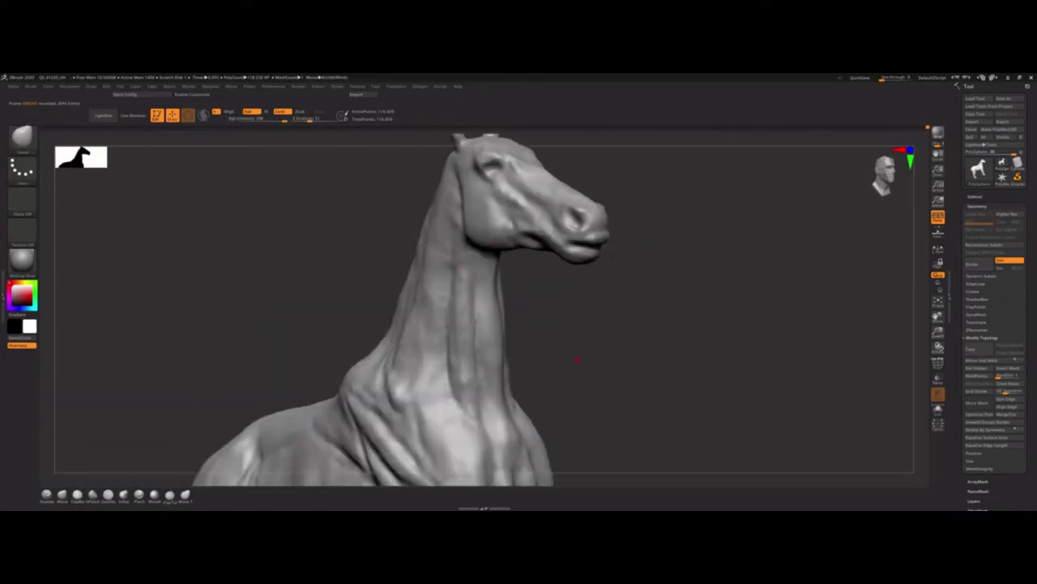
{"action": "mouse_move", "coordinate": [577, 360]}
{"action": "left_mouse_down"}
{"action": "mouse_move", "coordinate": [434, 285]}
{"action": "mouse_move", "coordinate": [486, 242]}
{"action": "mouse_move", "coordinate": [469, 254]}
{"action": "left_mouse_up"}
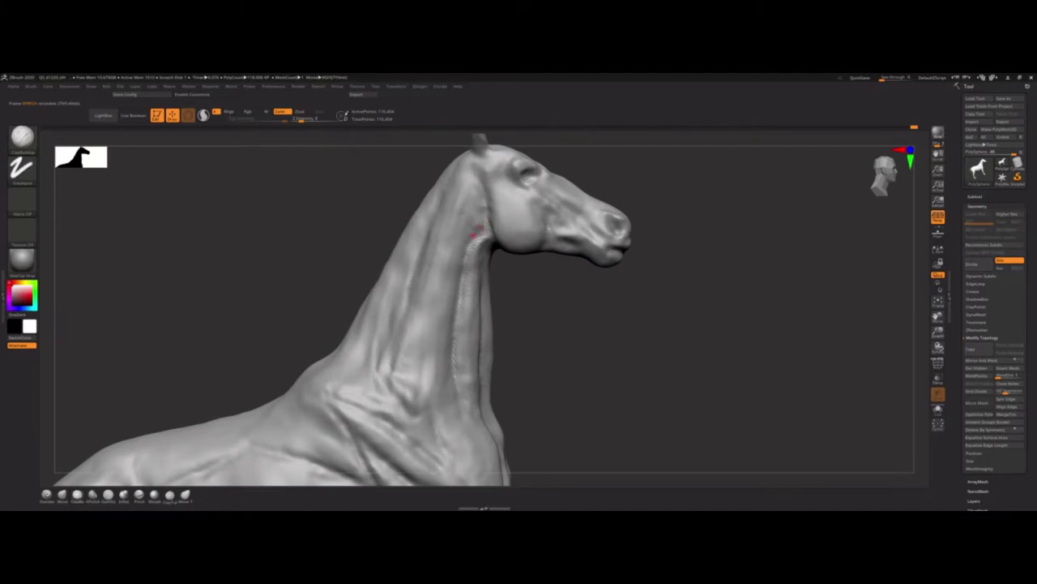
{"action": "left_click_drag", "start_coordinate": [463, 345], "coordinate": [364, 359]}
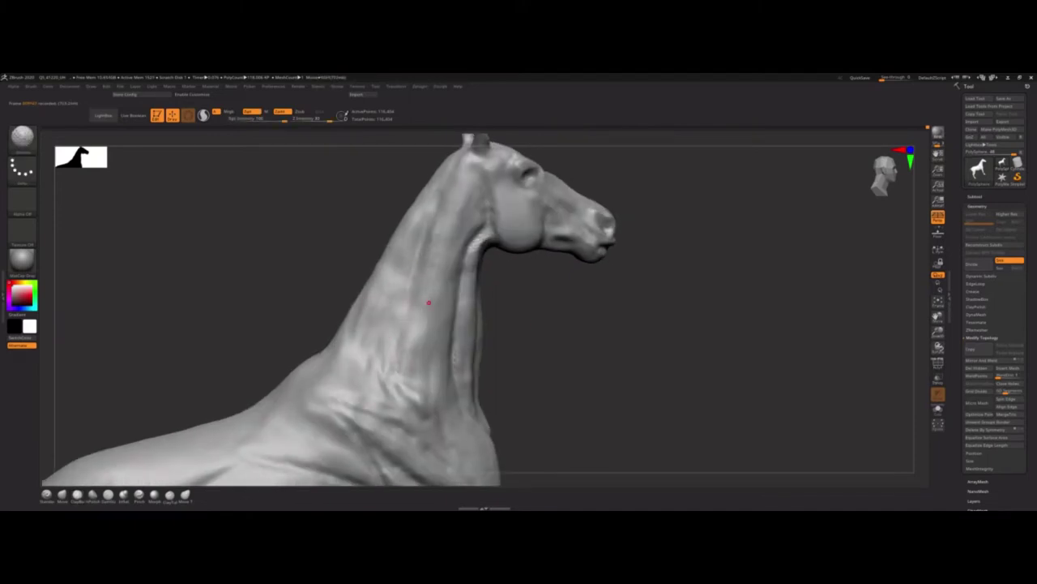
{"action": "mouse_move", "coordinate": [429, 302]}
{"action": "left_mouse_down"}
{"action": "mouse_move", "coordinate": [390, 289]}
{"action": "mouse_move", "coordinate": [415, 325]}
{"action": "left_mouse_up"}
{"action": "mouse_move", "coordinate": [449, 221]}
{"action": "left_mouse_down"}
{"action": "mouse_move", "coordinate": [412, 294]}
{"action": "mouse_move", "coordinate": [409, 262]}
{"action": "mouse_move", "coordinate": [487, 377]}
{"action": "mouse_move", "coordinate": [398, 289]}
{"action": "left_mouse_up"}
{"action": "left_click_drag", "start_coordinate": [358, 366], "coordinate": [514, 239]}
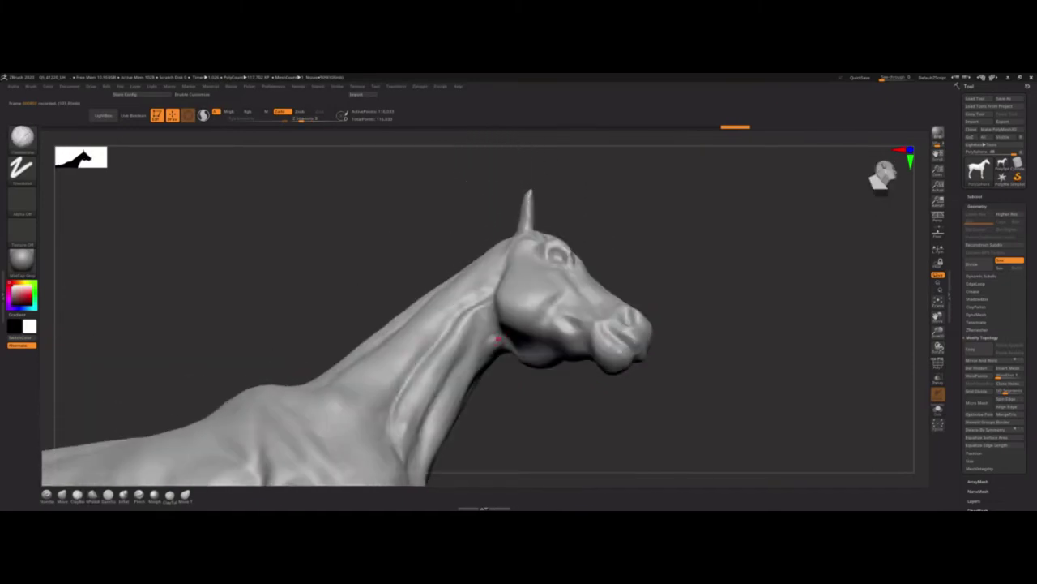
{"action": "left_click_drag", "start_coordinate": [510, 399], "coordinate": [508, 328]}
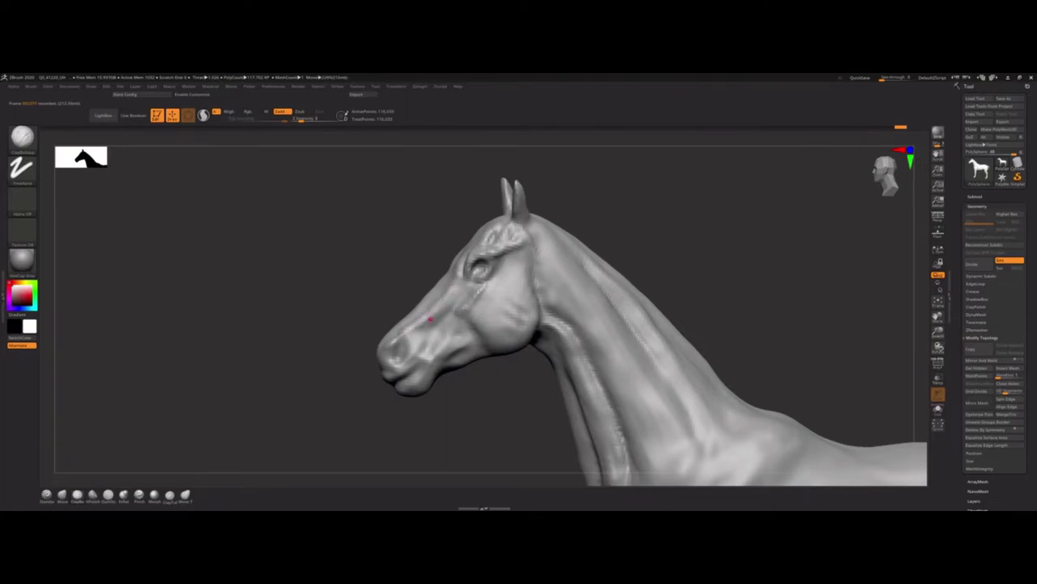
- Switch to a dotted-stroke Standard brush and smooth the muzzle while turning the head into profile
{"action": "key", "text": "b"}
{"action": "key", "text": "s"}
{"action": "key", "text": "t"}
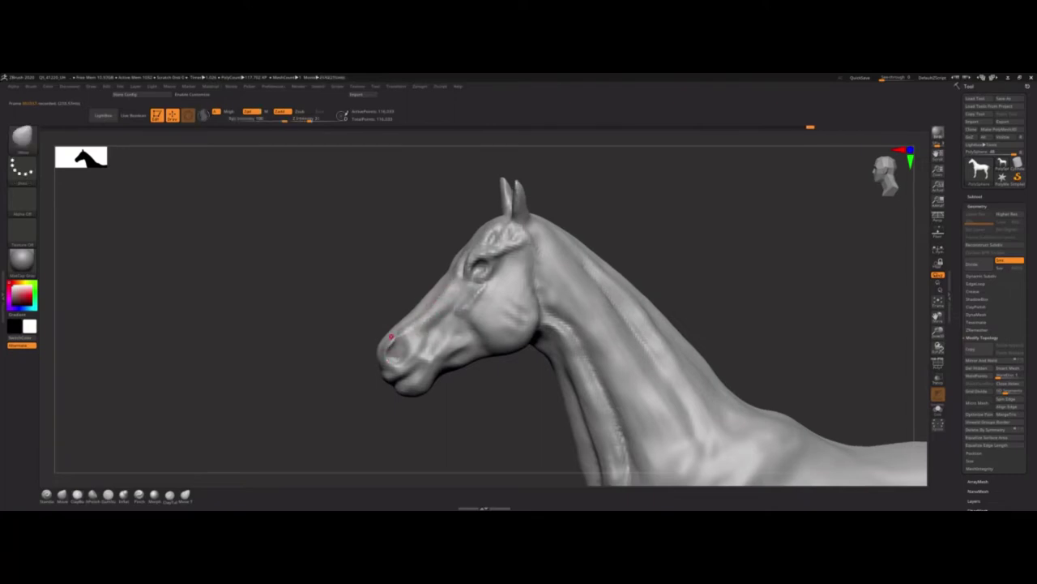
{"action": "key", "text": "shift"}
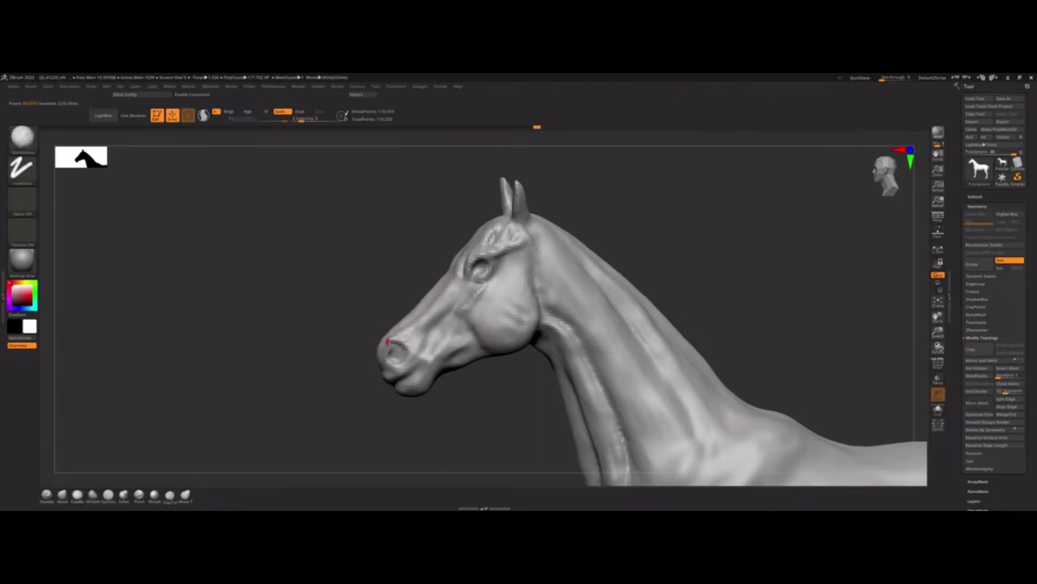
{"action": "right_click_drag", "start_coordinate": [405, 339], "coordinate": [395, 376]}
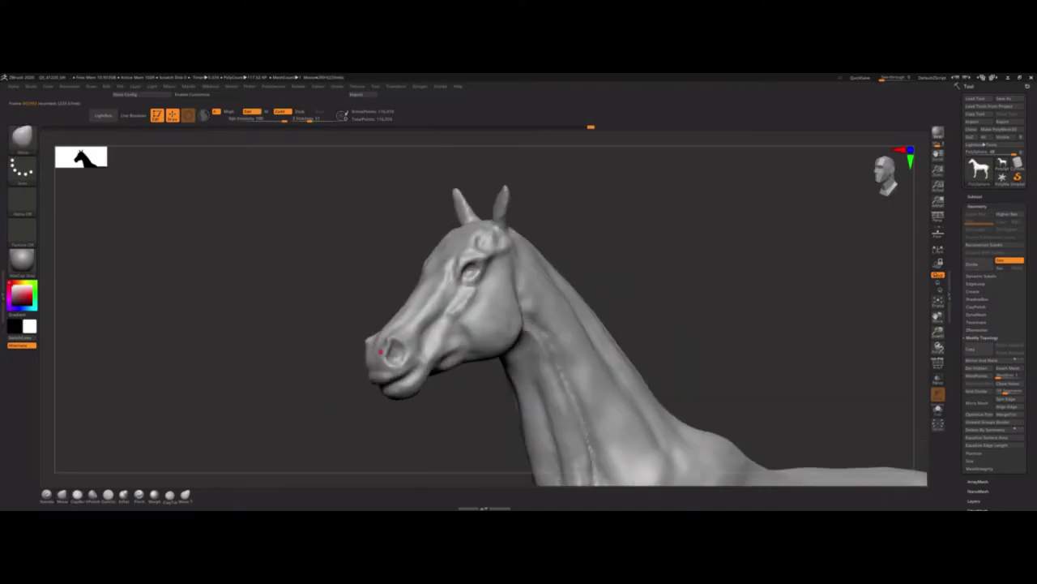
{"action": "mouse_move", "coordinate": [398, 318]}
{"action": "right_mouse_down"}
{"action": "mouse_move", "coordinate": [409, 369]}
{"action": "mouse_move", "coordinate": [414, 359]}
{"action": "mouse_move", "coordinate": [416, 367]}
{"action": "mouse_move", "coordinate": [368, 352]}
{"action": "mouse_move", "coordinate": [428, 341]}
{"action": "mouse_move", "coordinate": [510, 299]}
{"action": "right_mouse_up"}
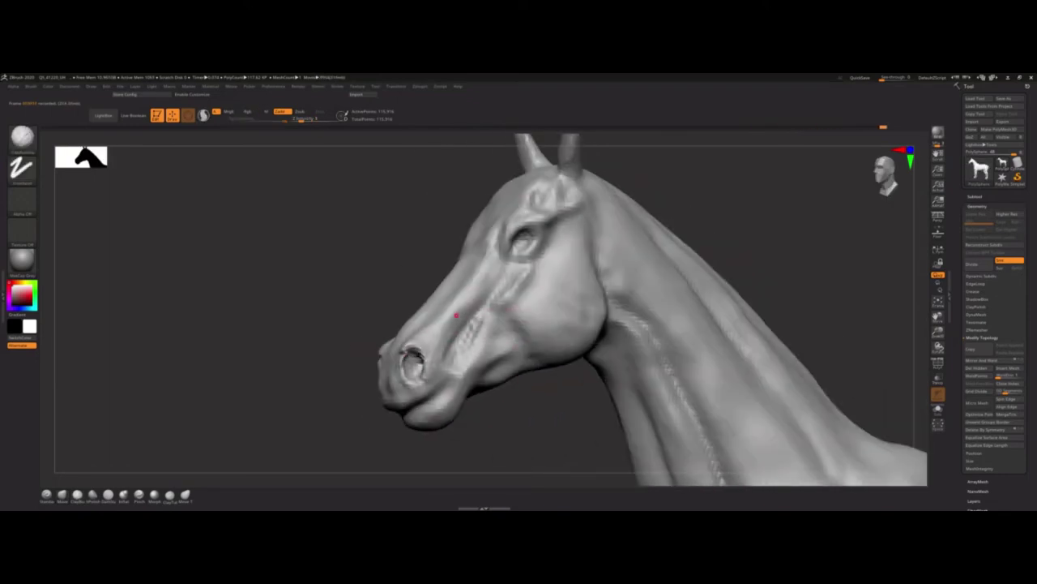
{"action": "mouse_move", "coordinate": [423, 347]}
{"action": "right_mouse_down"}
{"action": "mouse_move", "coordinate": [512, 228]}
{"action": "mouse_move", "coordinate": [506, 252]}
{"action": "mouse_move", "coordinate": [537, 193]}
{"action": "right_mouse_up"}
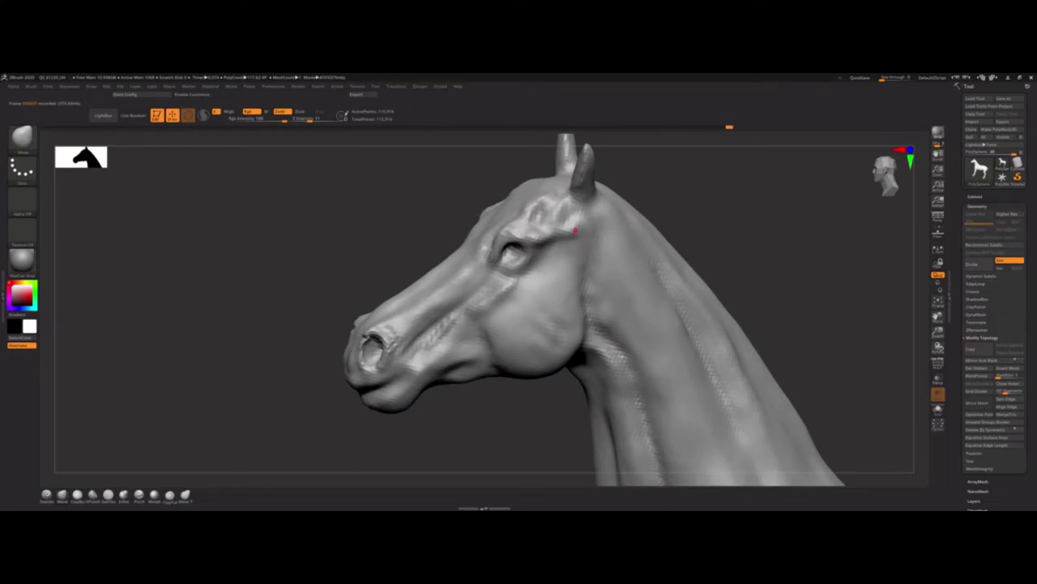
{"action": "right_click_drag", "start_coordinate": [568, 224], "coordinate": [494, 235], "text": "alt"}
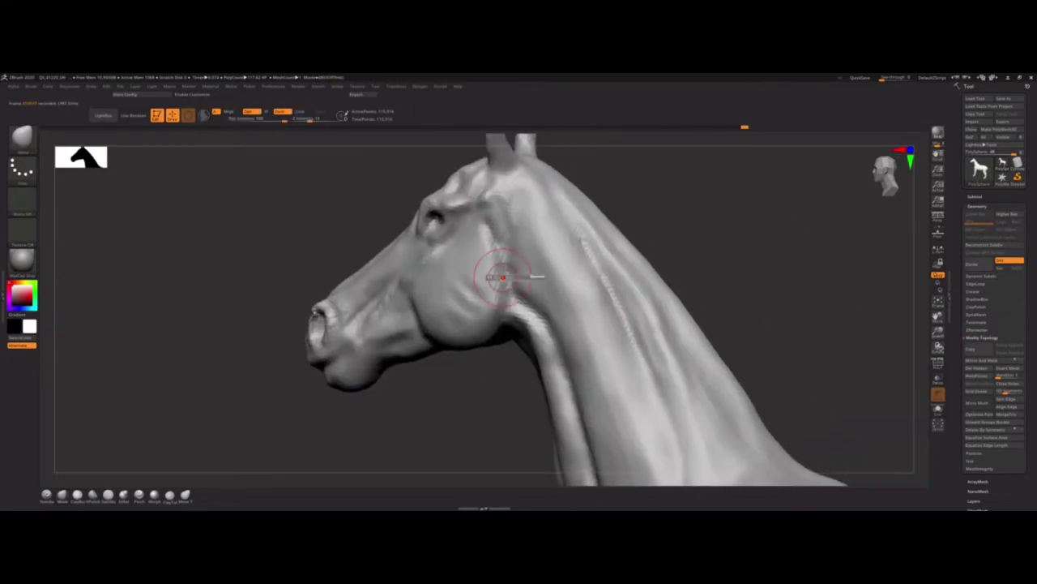
{"action": "mouse_move", "coordinate": [527, 278]}
{"action": "right_mouse_down"}
{"action": "mouse_move", "coordinate": [448, 292]}
{"action": "mouse_move", "coordinate": [526, 250]}
{"action": "right_mouse_up"}
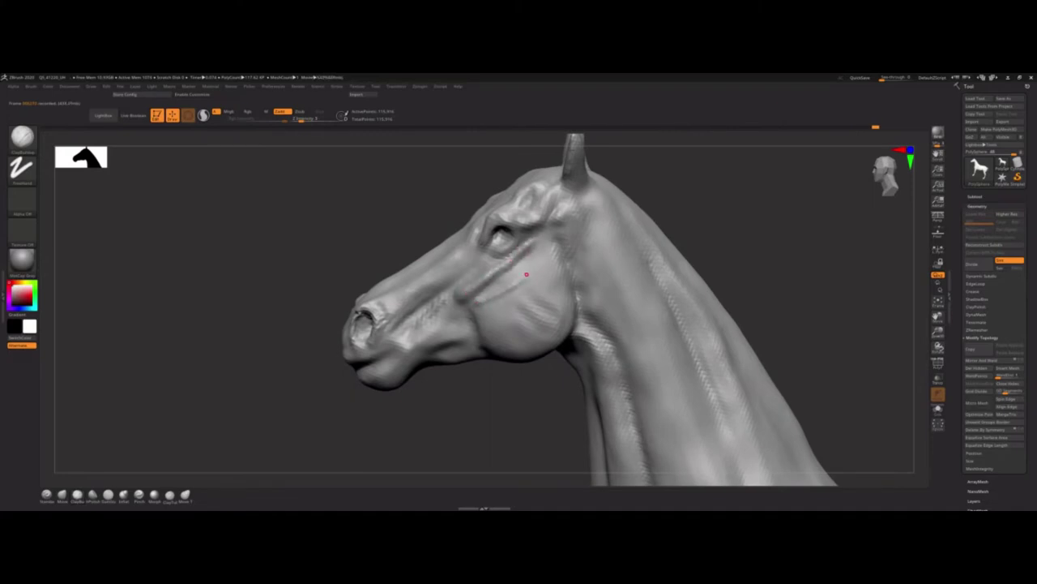
{"action": "mouse_move", "coordinate": [479, 302]}
{"action": "right_mouse_down"}
{"action": "mouse_move", "coordinate": [441, 317]}
{"action": "mouse_move", "coordinate": [486, 381]}
{"action": "mouse_move", "coordinate": [506, 359]}
{"action": "mouse_move", "coordinate": [495, 346]}
{"action": "mouse_move", "coordinate": [449, 349]}
{"action": "right_mouse_up"}
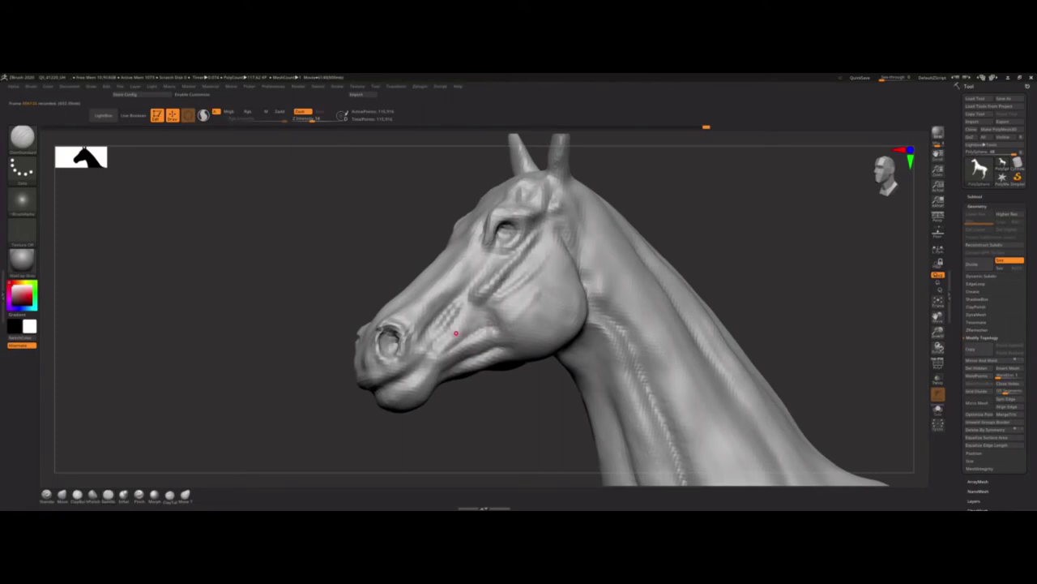
{"action": "mouse_move", "coordinate": [458, 310]}
{"action": "right_mouse_down"}
{"action": "mouse_move", "coordinate": [486, 364]}
{"action": "mouse_move", "coordinate": [477, 380]}
{"action": "mouse_move", "coordinate": [489, 287]}
{"action": "mouse_move", "coordinate": [408, 276]}
{"action": "mouse_move", "coordinate": [457, 294]}
{"action": "mouse_move", "coordinate": [511, 237]}
{"action": "mouse_move", "coordinate": [526, 313]}
{"action": "right_mouse_up"}
- Switch to freehand ClayBuildup and refine the head in near profile
{"action": "key", "text": "b"}
{"action": "key", "text": "c"}
{"action": "key", "text": "b"}
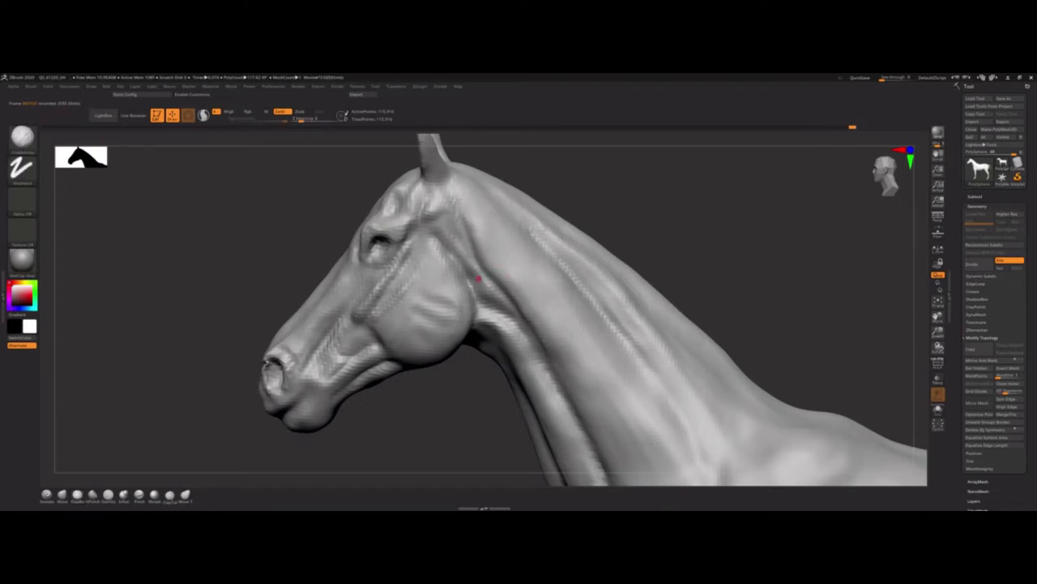
{"action": "right_click_drag", "start_coordinate": [479, 278], "coordinate": [471, 258]}
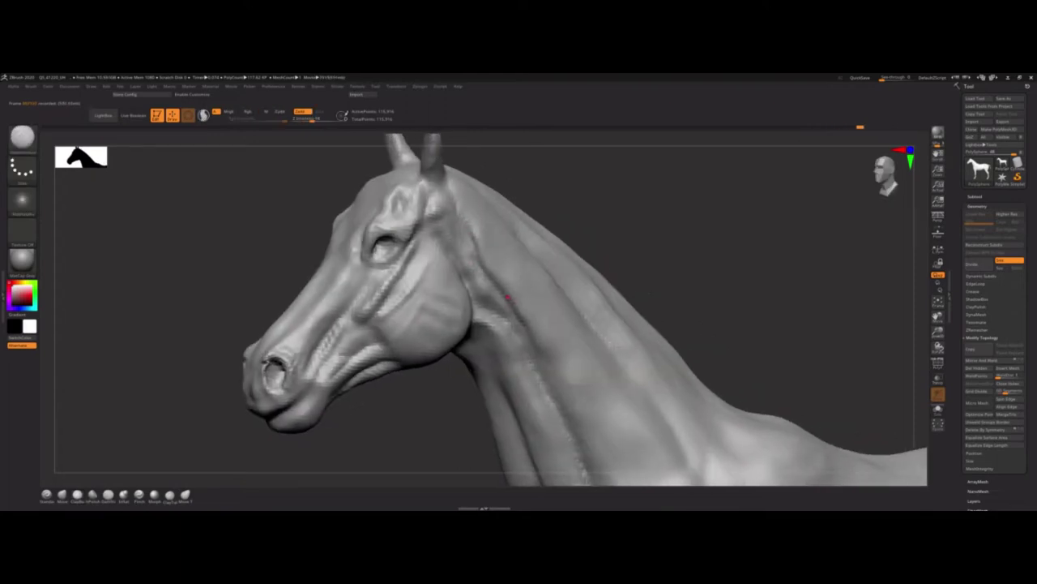
{"action": "right_click_drag", "start_coordinate": [508, 298], "coordinate": [340, 325]}
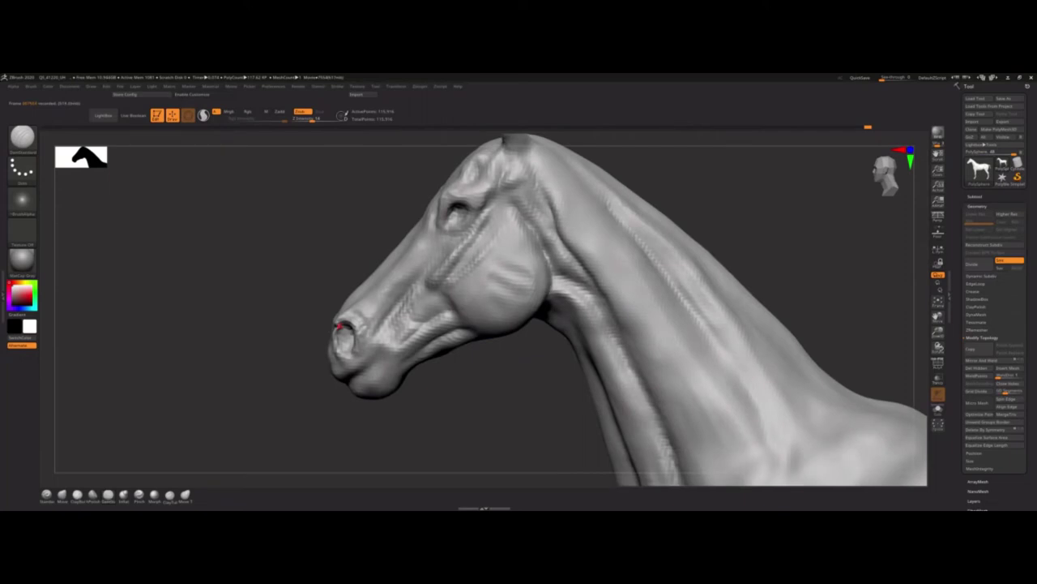
{"action": "key", "text": "shift"}
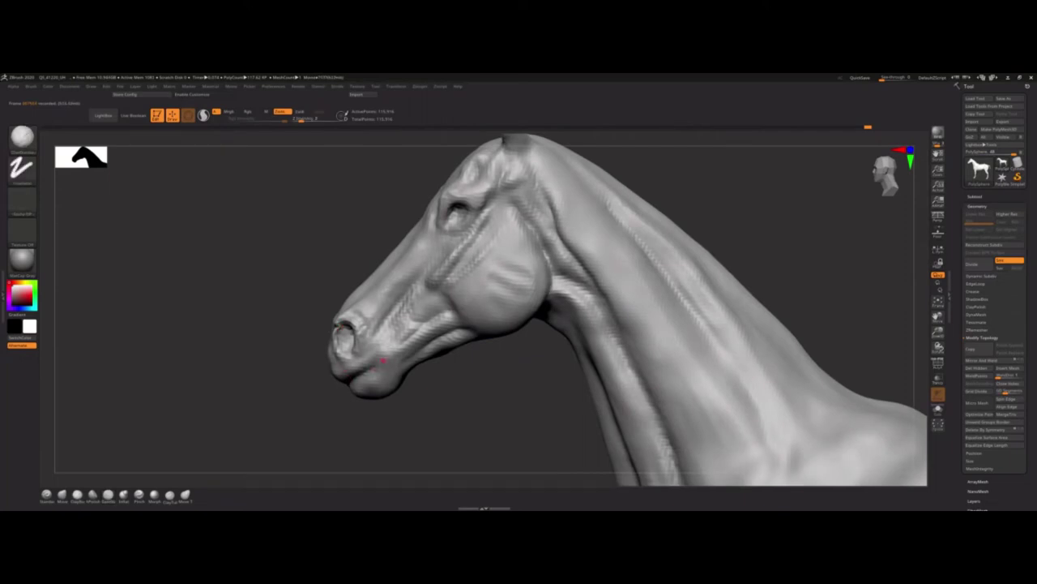
{"action": "mouse_move", "coordinate": [371, 362]}
{"action": "right_mouse_down"}
{"action": "mouse_move", "coordinate": [317, 343]}
{"action": "mouse_move", "coordinate": [353, 384]}
{"action": "mouse_move", "coordinate": [347, 404]}
{"action": "mouse_move", "coordinate": [379, 389]}
{"action": "mouse_move", "coordinate": [381, 419]}
{"action": "mouse_move", "coordinate": [359, 416]}
{"action": "mouse_move", "coordinate": [394, 401]}
{"action": "right_mouse_up"}
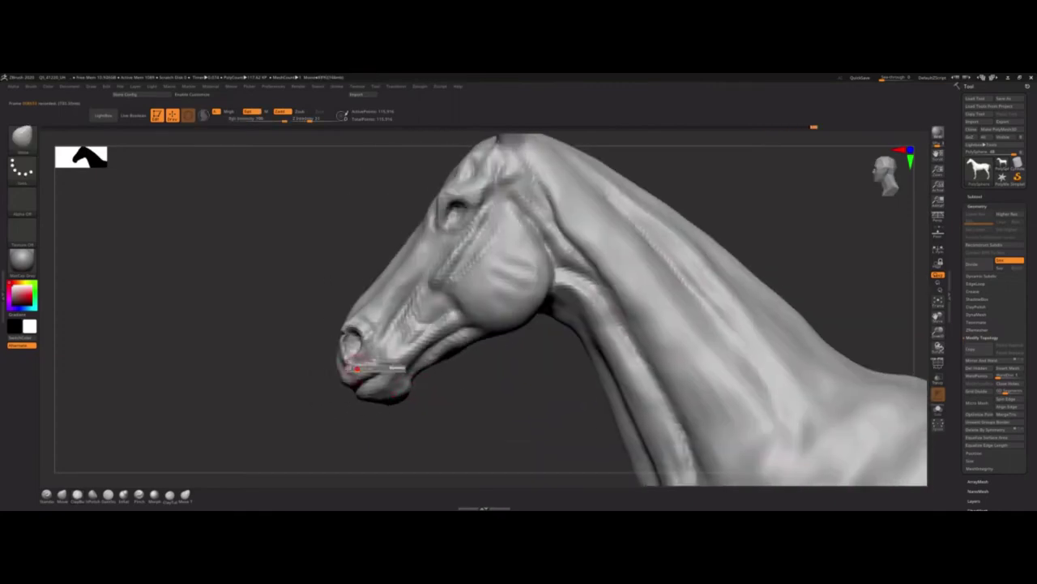
- Build clay on the lips, then switch to DamStandard to carve the mouth corners
{"action": "key", "text": "b"}
{"action": "key", "text": "c"}
{"action": "key", "text": "b"}
{"action": "right_click_drag", "start_coordinate": [357, 360], "coordinate": [377, 375]}
{"action": "key", "text": "b"}
{"action": "key", "text": "d"}
{"action": "key", "text": "s"}
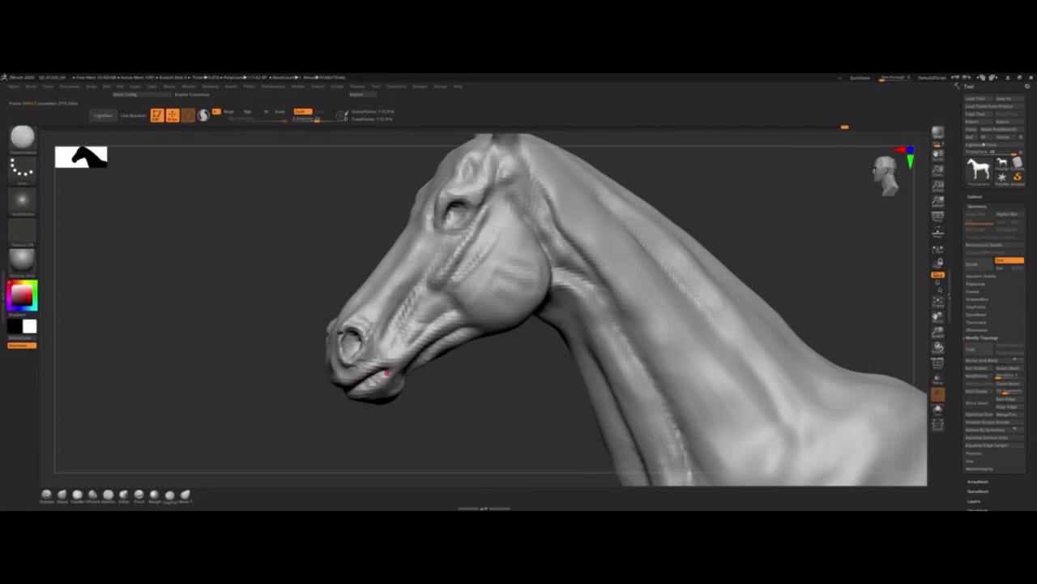
- Alternate ClayBuildup and dotted Standard brushes on the face from front and three-quarter views
{"action": "key", "text": "b"}
{"action": "key", "text": "c"}
{"action": "key", "text": "b"}
{"action": "right_click_drag", "start_coordinate": [386, 364], "coordinate": [373, 257]}
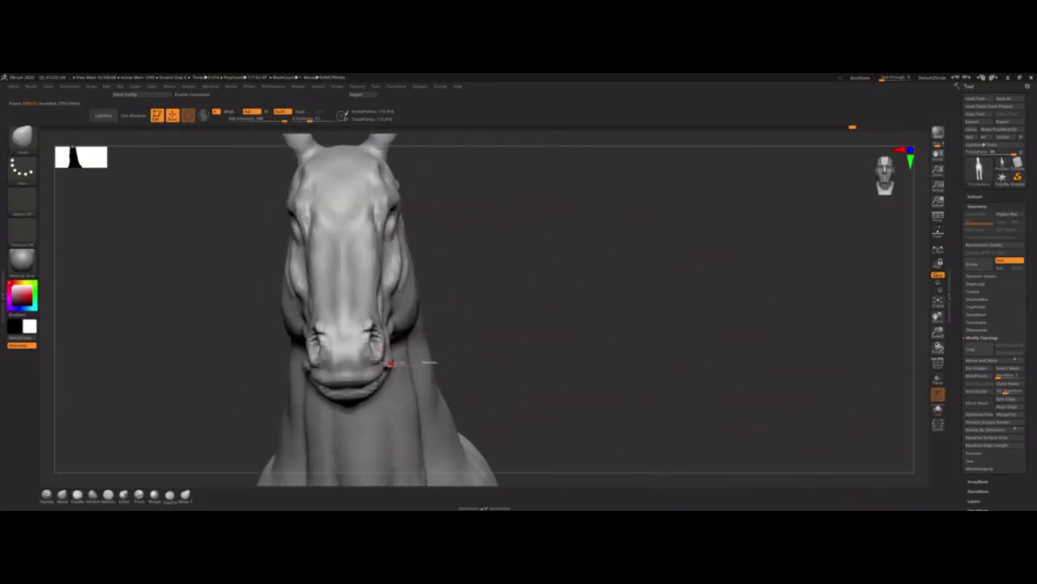
{"action": "key", "text": "b"}
{"action": "key", "text": "s"}
{"action": "key", "text": "t"}
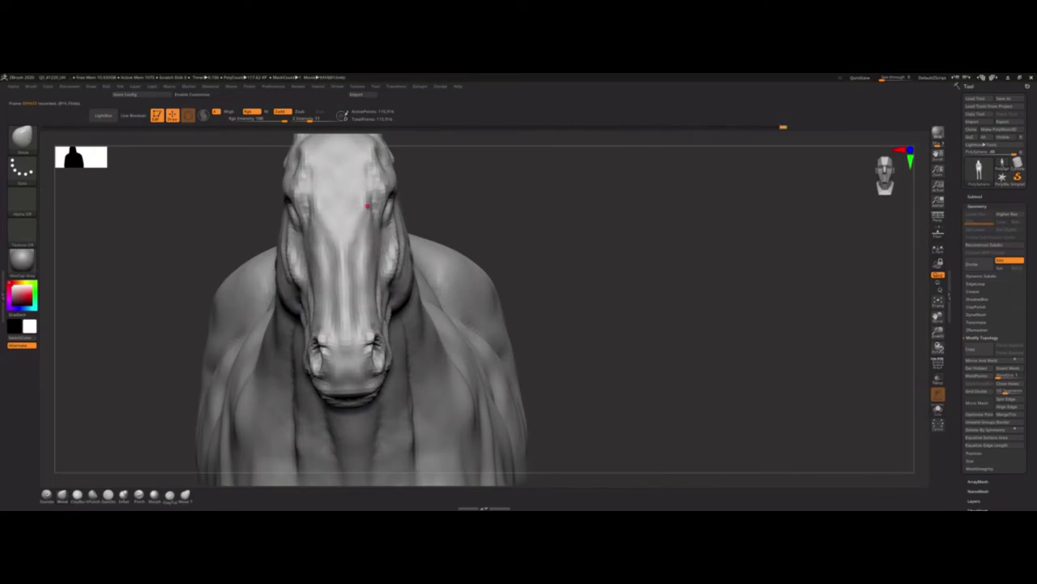
{"action": "right_click_drag", "start_coordinate": [364, 204], "coordinate": [352, 230]}
{"action": "key", "text": "b"}
{"action": "key", "text": "c"}
{"action": "key", "text": "b"}
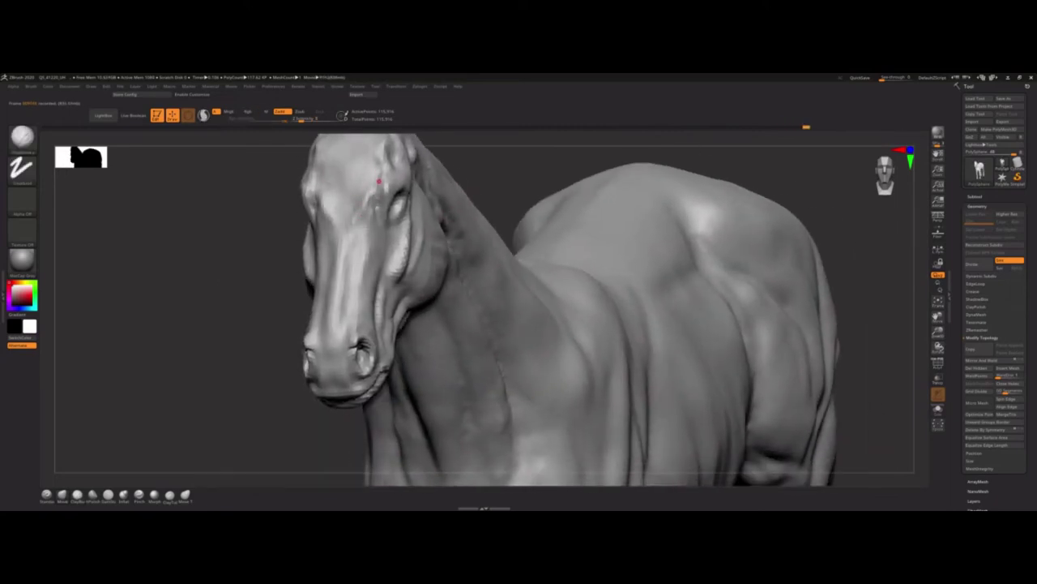
- Shift-smooth the forehead and muzzle, checking the head and neck from lower and front angles
{"action": "right_click_drag", "start_coordinate": [385, 174], "coordinate": [362, 233]}
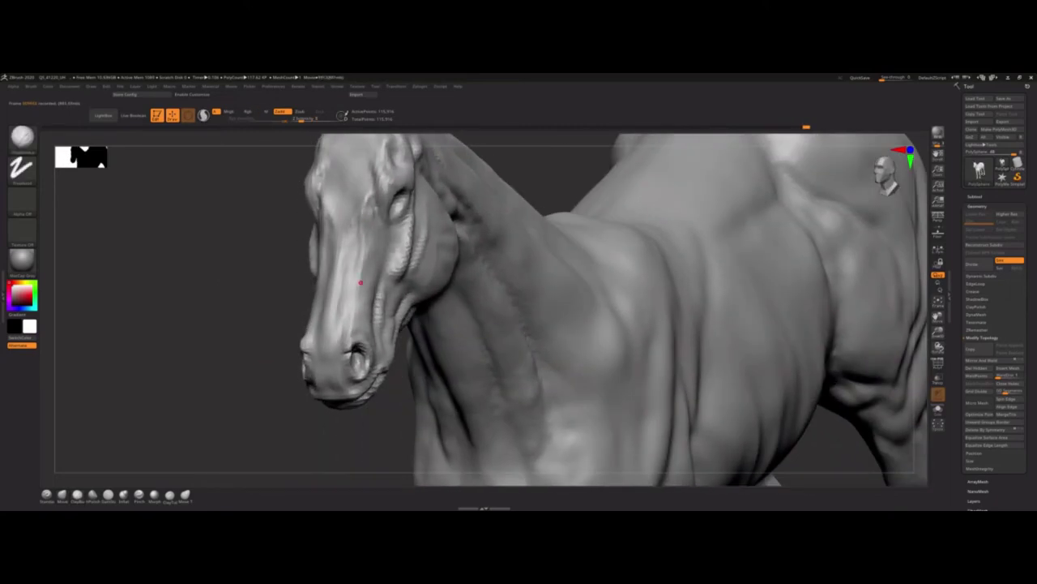
{"action": "mouse_move", "coordinate": [361, 282]}
{"action": "right_mouse_down"}
{"action": "mouse_move", "coordinate": [256, 379]}
{"action": "mouse_move", "coordinate": [363, 342]}
{"action": "mouse_move", "coordinate": [375, 324]}
{"action": "mouse_move", "coordinate": [357, 343]}
{"action": "mouse_move", "coordinate": [350, 270]}
{"action": "mouse_move", "coordinate": [327, 295]}
{"action": "mouse_move", "coordinate": [346, 308]}
{"action": "right_mouse_up"}
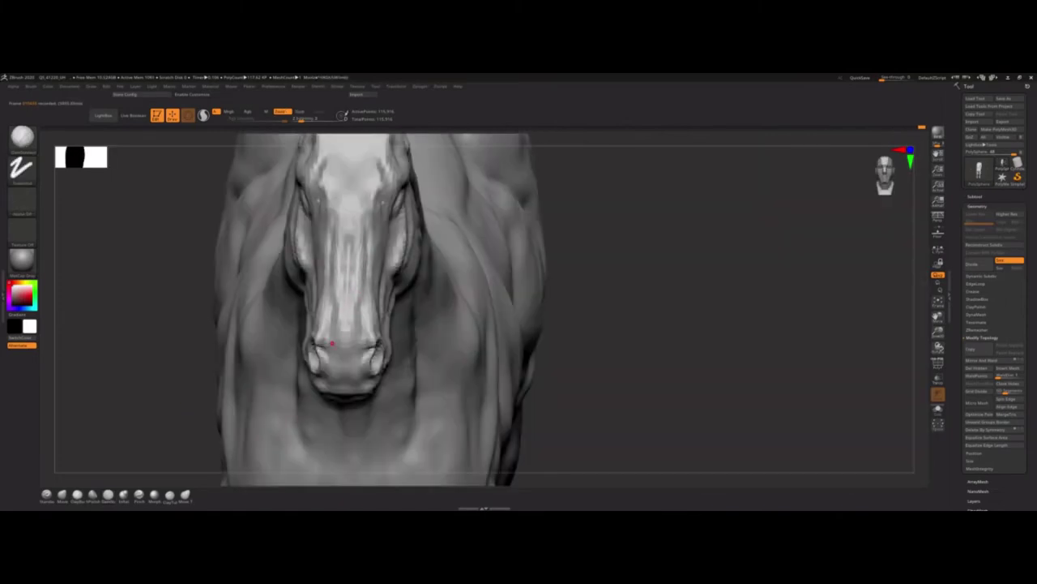
{"action": "right_click_drag", "start_coordinate": [331, 344], "coordinate": [378, 262]}
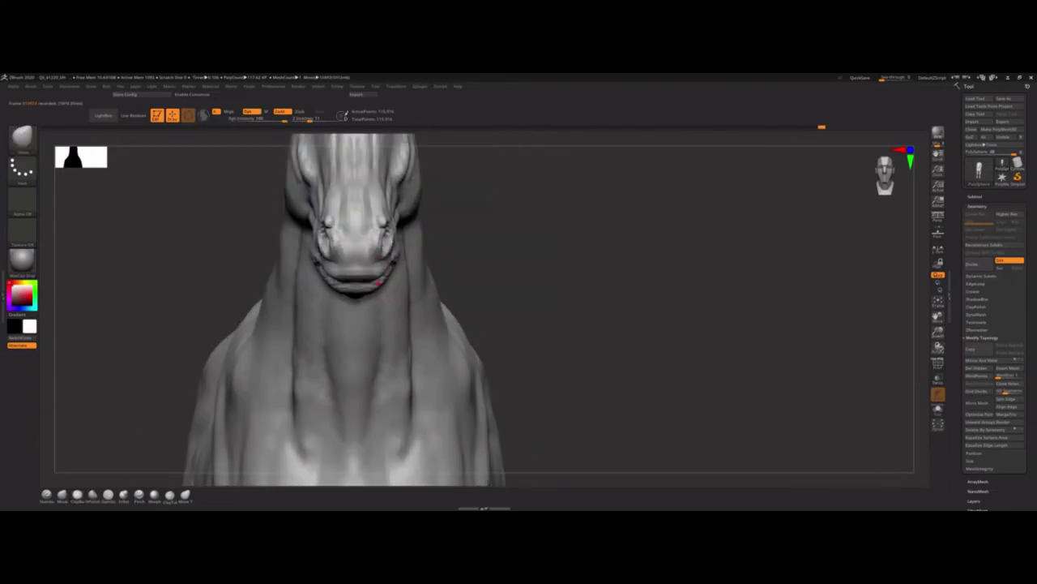
{"action": "key", "text": "shift"}
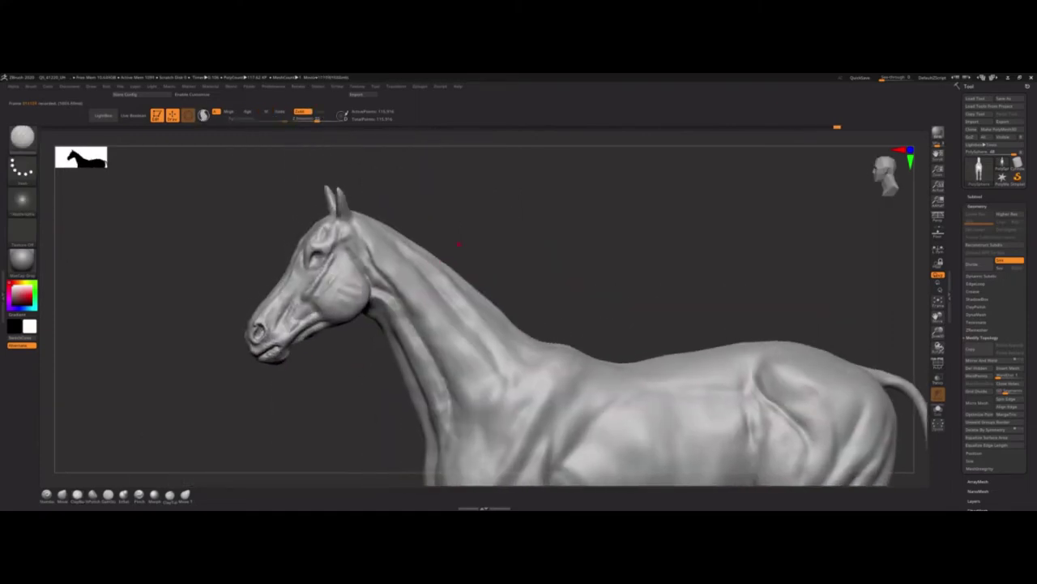
{"action": "right_click_drag", "start_coordinate": [332, 306], "coordinate": [362, 288]}
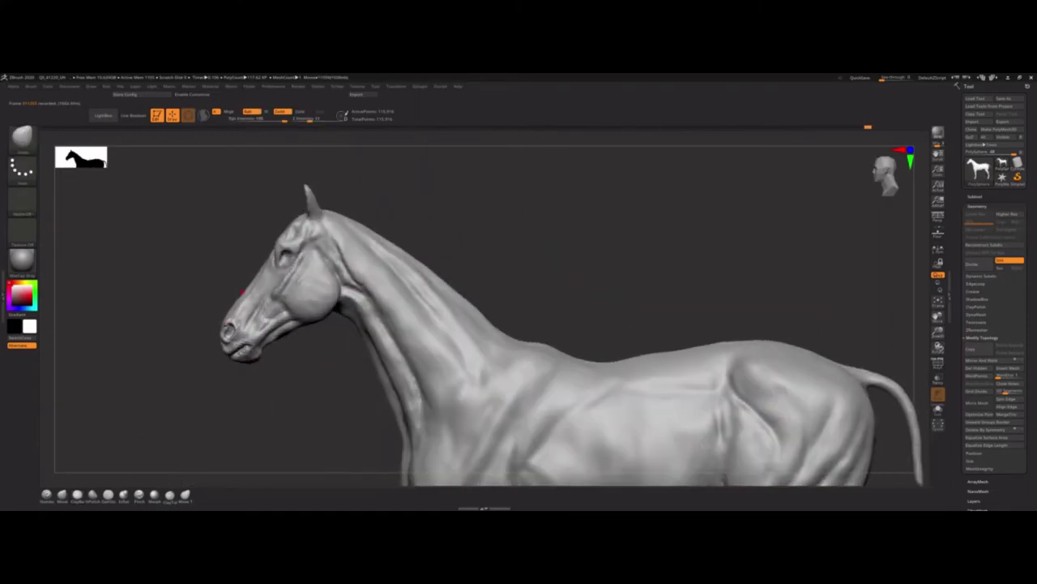
{"action": "mouse_move", "coordinate": [242, 290]}
{"action": "right_mouse_down"}
{"action": "mouse_move", "coordinate": [273, 412]}
{"action": "mouse_move", "coordinate": [290, 348]}
{"action": "mouse_move", "coordinate": [275, 268]}
{"action": "mouse_move", "coordinate": [287, 227]}
{"action": "mouse_move", "coordinate": [400, 289]}
{"action": "mouse_move", "coordinate": [332, 281]}
{"action": "right_mouse_up"}
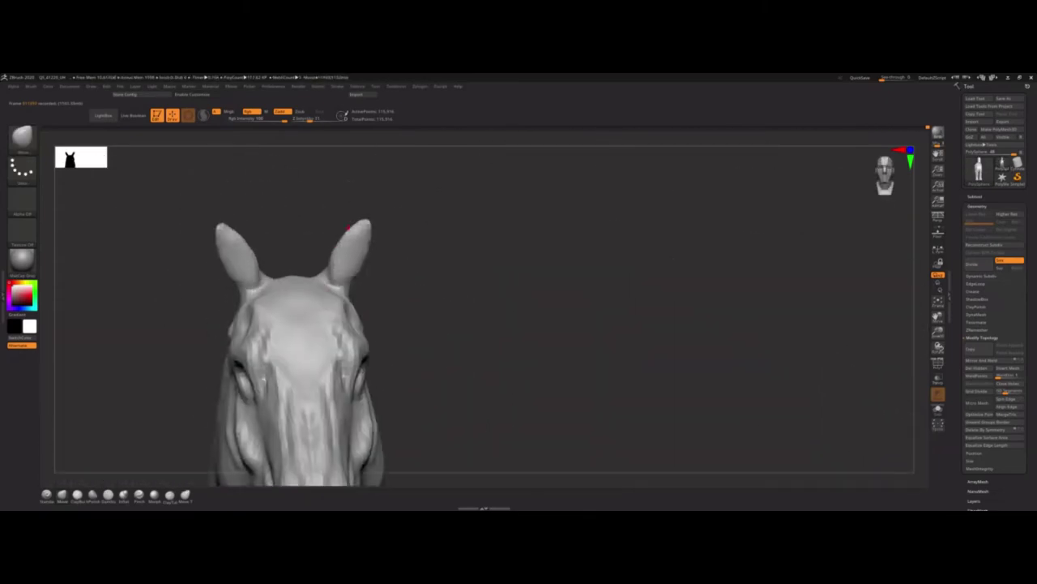
- Orbit around the head and neck, briefly toggling the transform gizmo before returning to sculpting
{"action": "mouse_move", "coordinate": [349, 227]}
{"action": "right_mouse_down"}
{"action": "mouse_move", "coordinate": [393, 281]}
{"action": "mouse_move", "coordinate": [360, 220]}
{"action": "mouse_move", "coordinate": [372, 296]}
{"action": "mouse_move", "coordinate": [336, 290]}
{"action": "mouse_move", "coordinate": [349, 175]}
{"action": "mouse_move", "coordinate": [463, 216]}
{"action": "mouse_move", "coordinate": [413, 250]}
{"action": "mouse_move", "coordinate": [385, 227]}
{"action": "mouse_move", "coordinate": [329, 240]}
{"action": "mouse_move", "coordinate": [292, 267]}
{"action": "mouse_move", "coordinate": [336, 272]}
{"action": "mouse_move", "coordinate": [404, 242]}
{"action": "mouse_move", "coordinate": [352, 225]}
{"action": "mouse_move", "coordinate": [438, 187]}
{"action": "mouse_move", "coordinate": [479, 224]}
{"action": "mouse_move", "coordinate": [484, 185]}
{"action": "mouse_move", "coordinate": [416, 185]}
{"action": "mouse_move", "coordinate": [301, 313]}
{"action": "mouse_move", "coordinate": [327, 288]}
{"action": "mouse_move", "coordinate": [352, 208]}
{"action": "mouse_move", "coordinate": [382, 262]}
{"action": "mouse_move", "coordinate": [343, 233]}
{"action": "right_mouse_up"}
{"action": "key", "text": "w"}
{"action": "key", "text": "q"}
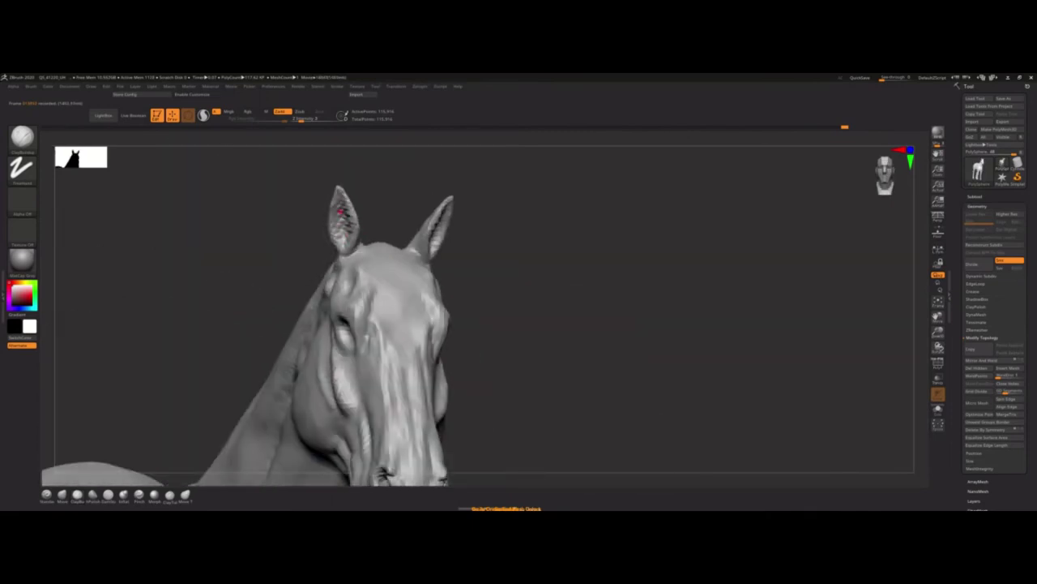
{"action": "mouse_move", "coordinate": [342, 212]}
{"action": "right_mouse_down"}
{"action": "mouse_move", "coordinate": [371, 267]}
{"action": "mouse_move", "coordinate": [350, 304]}
{"action": "mouse_move", "coordinate": [296, 320]}
{"action": "mouse_move", "coordinate": [283, 340]}
{"action": "right_mouse_up"}
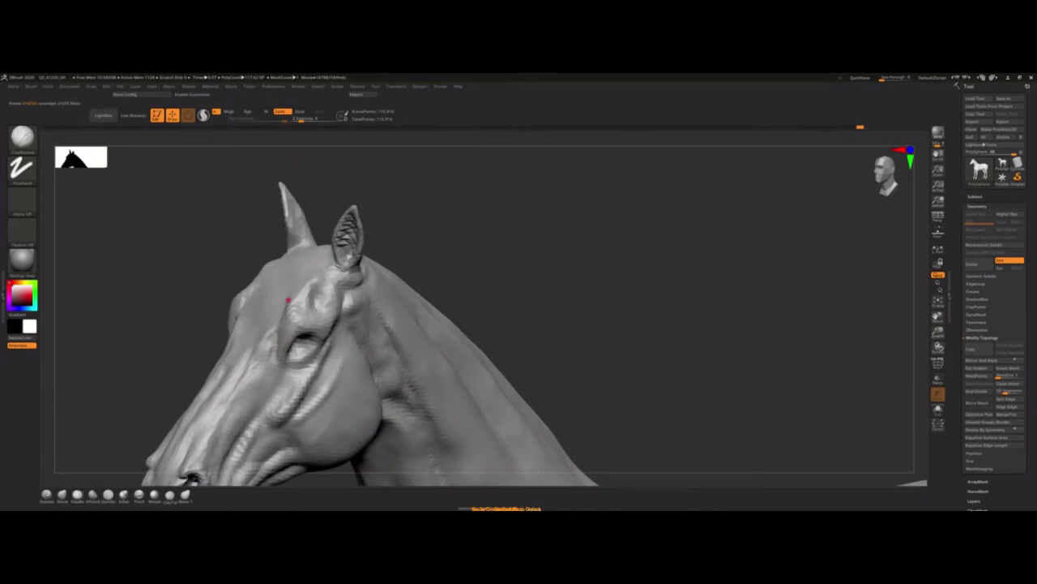
{"action": "mouse_move", "coordinate": [287, 300]}
{"action": "right_mouse_down"}
{"action": "mouse_move", "coordinate": [421, 251]}
{"action": "mouse_move", "coordinate": [422, 275]}
{"action": "mouse_move", "coordinate": [390, 325]}
{"action": "mouse_move", "coordinate": [454, 308]}
{"action": "mouse_move", "coordinate": [498, 421]}
{"action": "mouse_move", "coordinate": [321, 305]}
{"action": "mouse_move", "coordinate": [402, 273]}
{"action": "mouse_move", "coordinate": [326, 308]}
{"action": "mouse_move", "coordinate": [370, 357]}
{"action": "mouse_move", "coordinate": [378, 323]}
{"action": "mouse_move", "coordinate": [321, 350]}
{"action": "mouse_move", "coordinate": [276, 421]}
{"action": "mouse_move", "coordinate": [250, 186]}
{"action": "mouse_move", "coordinate": [443, 408]}
{"action": "mouse_move", "coordinate": [450, 368]}
{"action": "mouse_move", "coordinate": [428, 135]}
{"action": "mouse_move", "coordinate": [493, 352]}
{"action": "mouse_move", "coordinate": [422, 260]}
{"action": "mouse_move", "coordinate": [362, 329]}
{"action": "mouse_move", "coordinate": [466, 287]}
{"action": "mouse_move", "coordinate": [389, 243]}
{"action": "mouse_move", "coordinate": [465, 285]}
{"action": "mouse_move", "coordinate": [484, 237]}
{"action": "mouse_move", "coordinate": [514, 232]}
{"action": "mouse_move", "coordinate": [378, 412]}
{"action": "mouse_move", "coordinate": [478, 340]}
{"action": "mouse_move", "coordinate": [458, 353]}
{"action": "mouse_move", "coordinate": [457, 333]}
{"action": "mouse_move", "coordinate": [421, 440]}
{"action": "mouse_move", "coordinate": [498, 328]}
{"action": "right_mouse_up"}
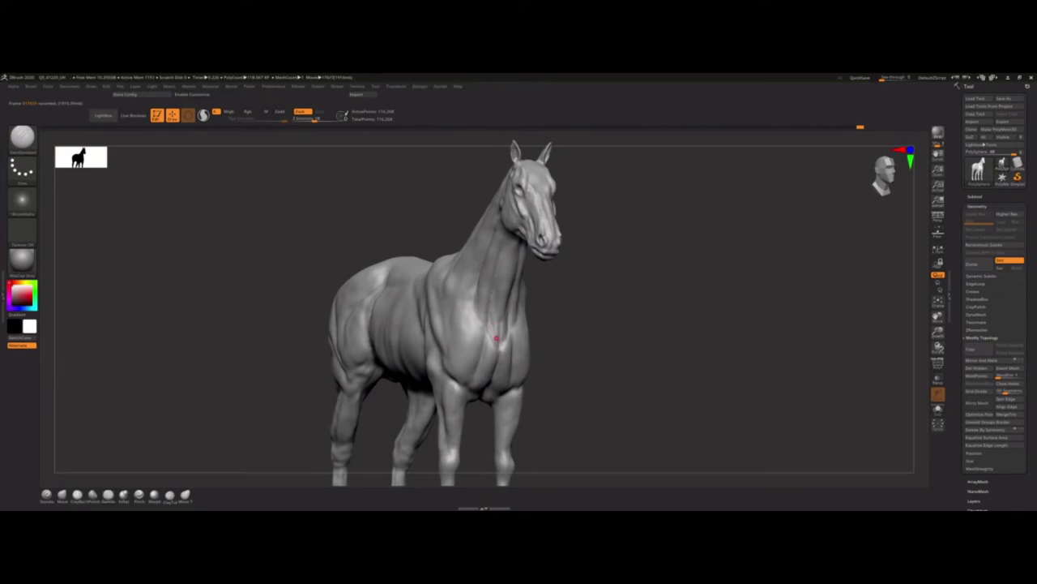
- Shift-smooth the chest and shoulder muscles from near-front and three-quarter views
{"action": "mouse_move", "coordinate": [496, 338]}
{"action": "right_mouse_down"}
{"action": "mouse_move", "coordinate": [489, 319]}
{"action": "mouse_move", "coordinate": [475, 336]}
{"action": "right_mouse_up"}
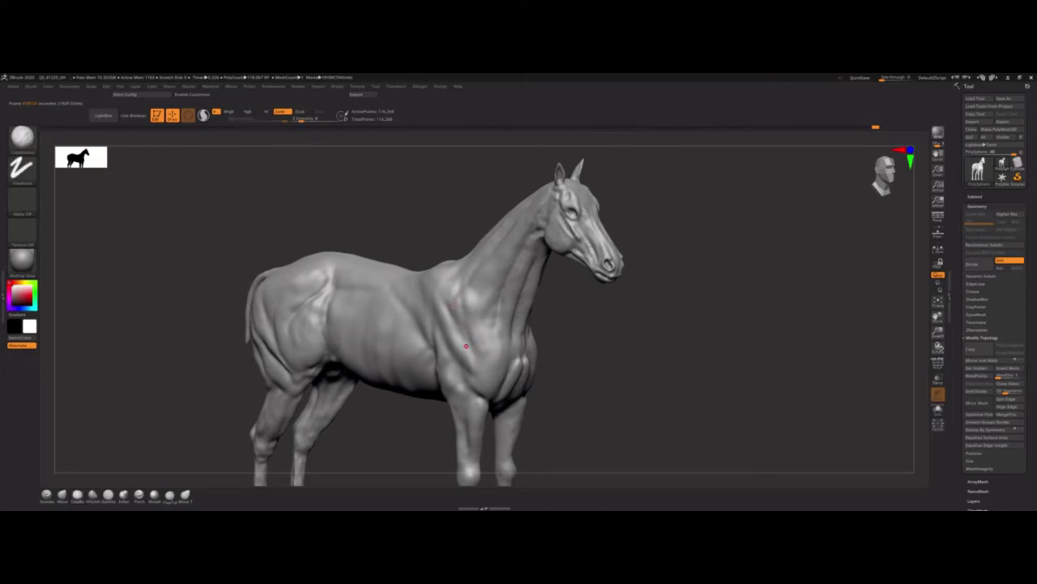
{"action": "mouse_move", "coordinate": [480, 357]}
{"action": "right_mouse_down"}
{"action": "mouse_move", "coordinate": [475, 370]}
{"action": "mouse_move", "coordinate": [454, 371]}
{"action": "mouse_move", "coordinate": [469, 353]}
{"action": "right_mouse_up"}
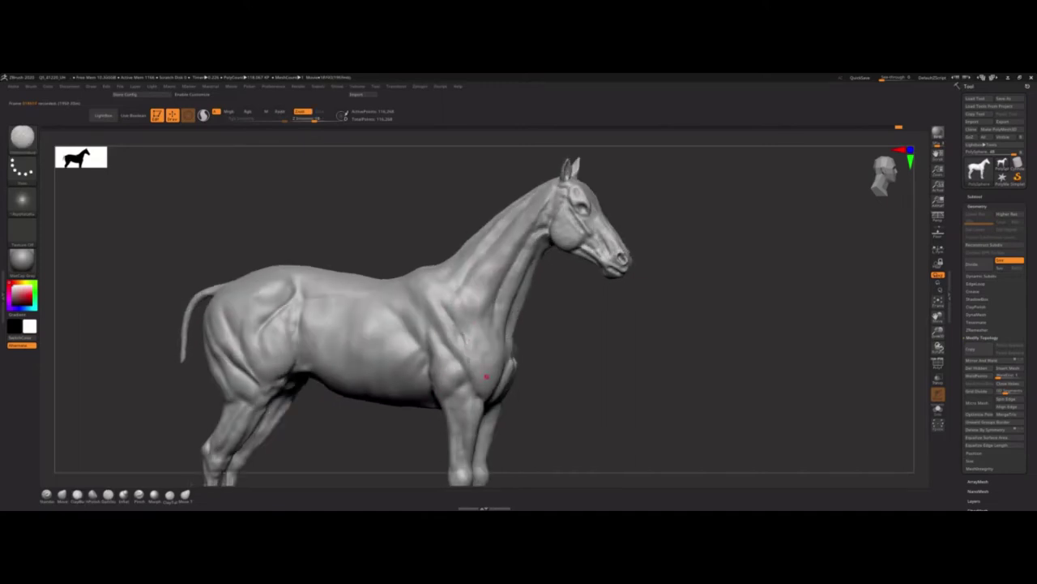
{"action": "key", "text": "shift"}
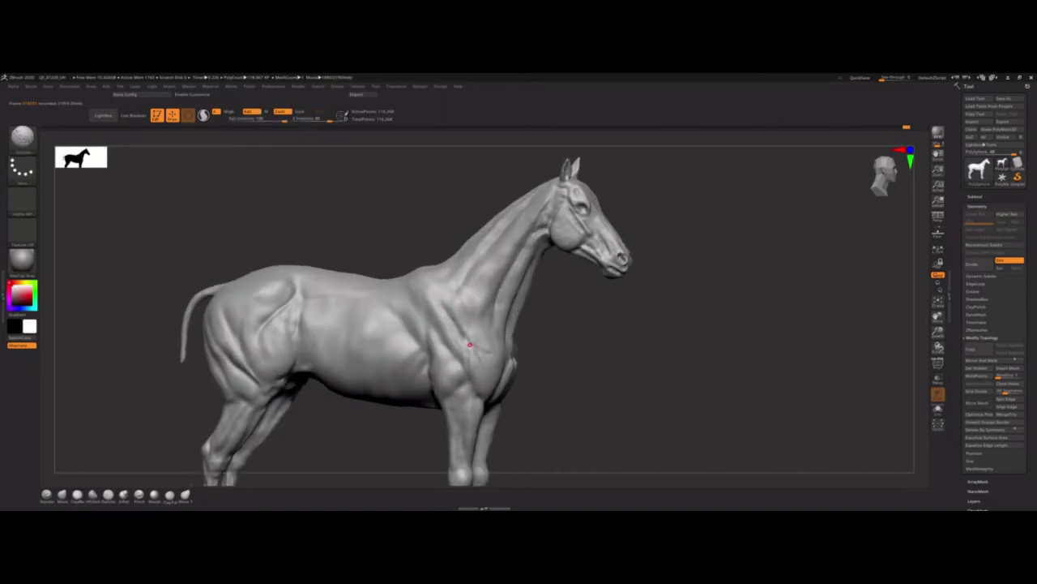
{"action": "key", "text": "shift"}
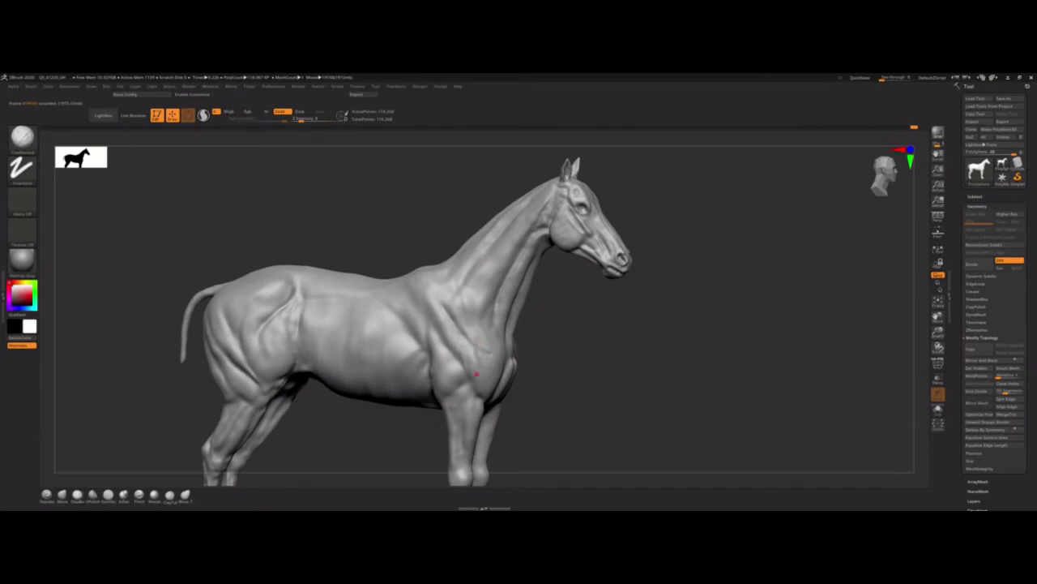
{"action": "mouse_move", "coordinate": [477, 373]}
{"action": "left_mouse_down"}
{"action": "mouse_move", "coordinate": [474, 300]}
{"action": "mouse_move", "coordinate": [372, 373]}
{"action": "mouse_move", "coordinate": [436, 359]}
{"action": "left_mouse_up"}
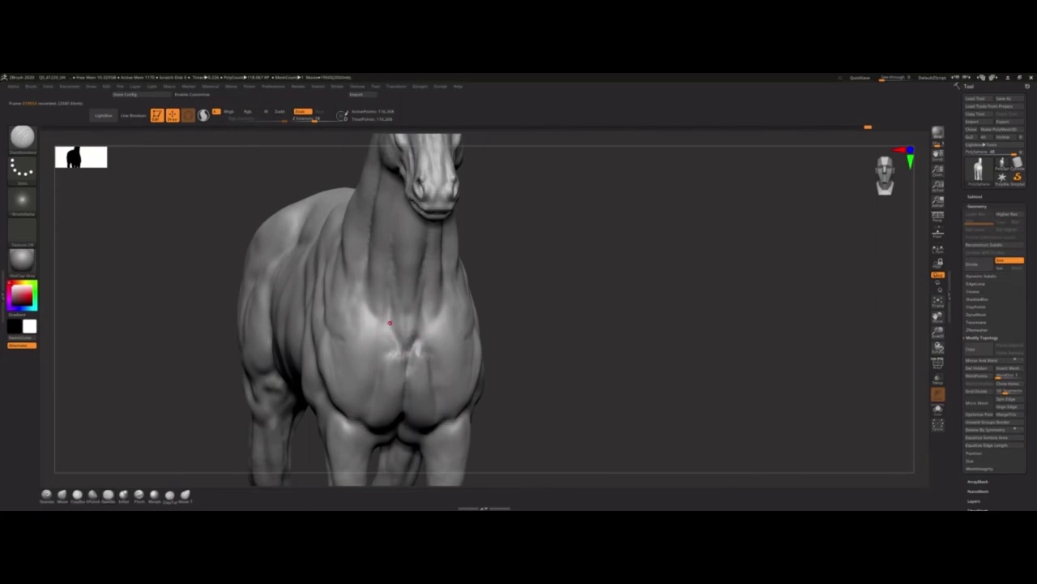
{"action": "left_click_drag", "start_coordinate": [390, 323], "coordinate": [407, 388]}
- Frame the whole horse in side profile and set a Spray stroke with round alpha
{"action": "key", "text": "f"}
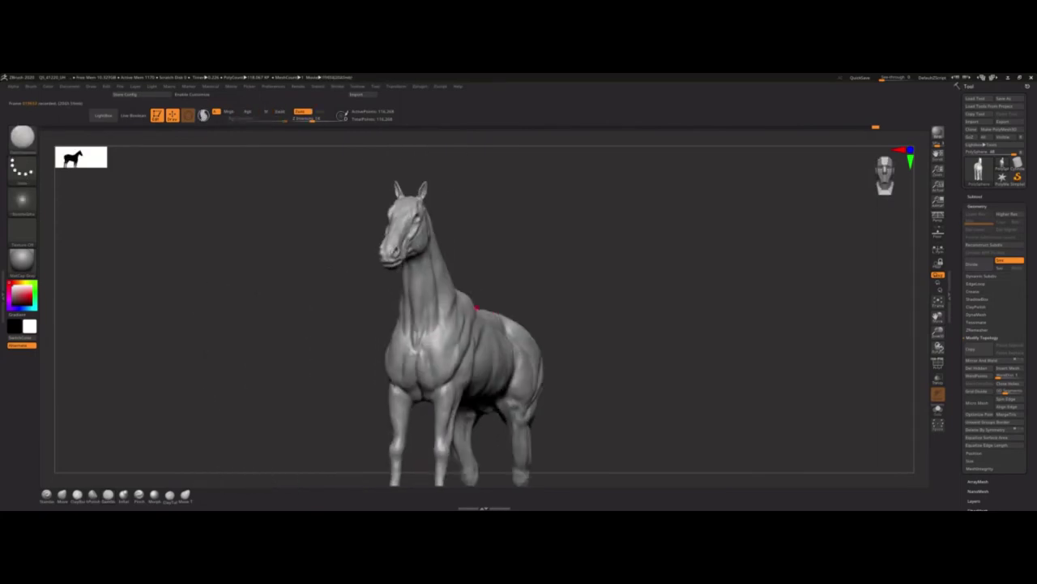
{"action": "mouse_move", "coordinate": [470, 300]}
{"action": "left_mouse_down"}
{"action": "mouse_move", "coordinate": [531, 240]}
{"action": "mouse_move", "coordinate": [483, 333]}
{"action": "mouse_move", "coordinate": [461, 272]}
{"action": "left_mouse_up"}
{"action": "key", "text": "f"}
{"action": "key", "text": "s"}
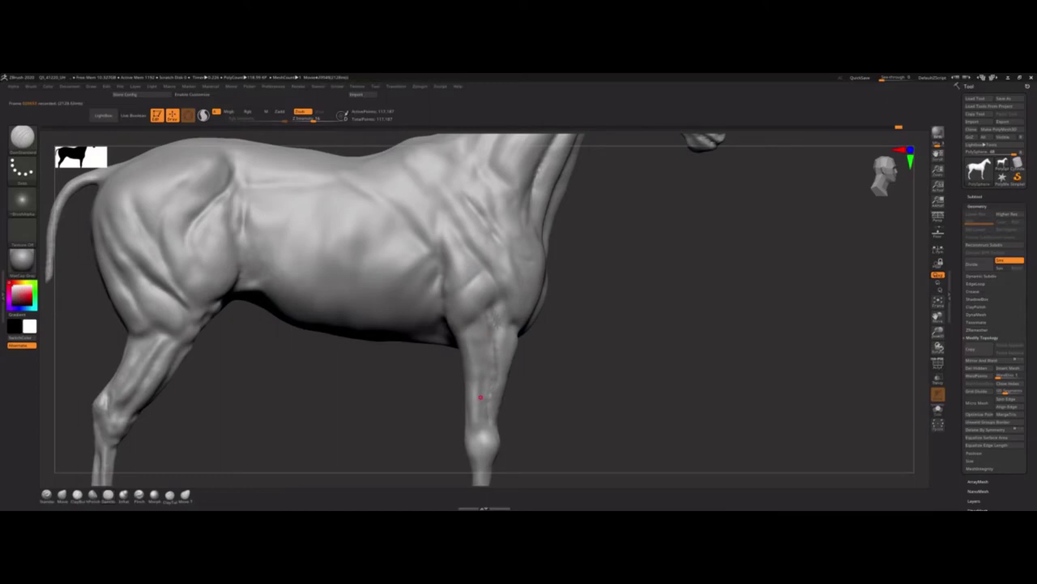
- Resize the brush, set a dotted soft-alpha stroke, and sculpt tendons on both front legs
{"action": "mouse_move", "coordinate": [480, 397]}
{"action": "left_mouse_down"}
{"action": "mouse_move", "coordinate": [500, 343]}
{"action": "mouse_move", "coordinate": [484, 396]}
{"action": "mouse_move", "coordinate": [488, 346]}
{"action": "left_mouse_up"}
{"action": "key", "text": "f"}
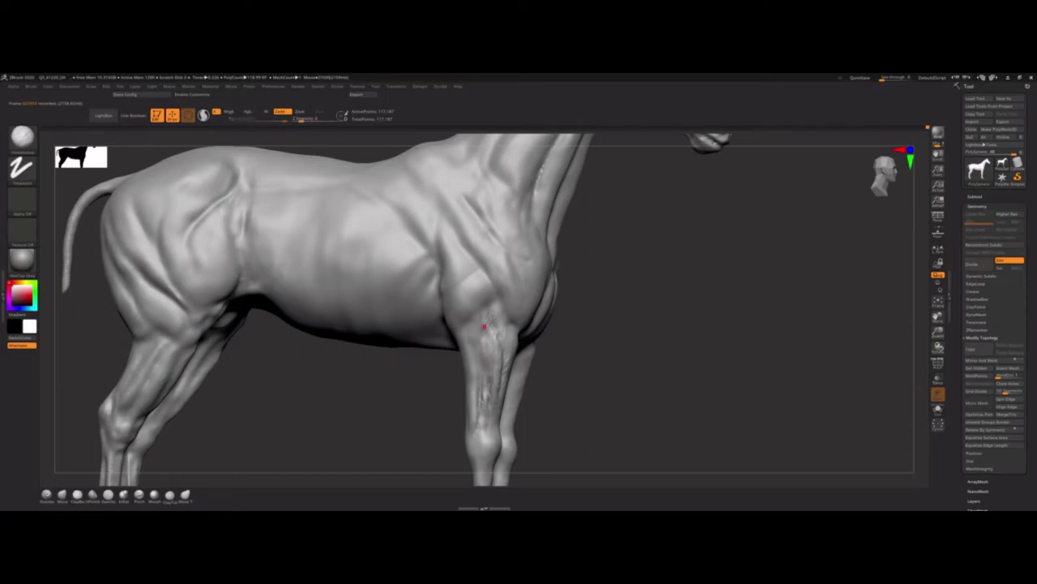
{"action": "key", "text": "s"}
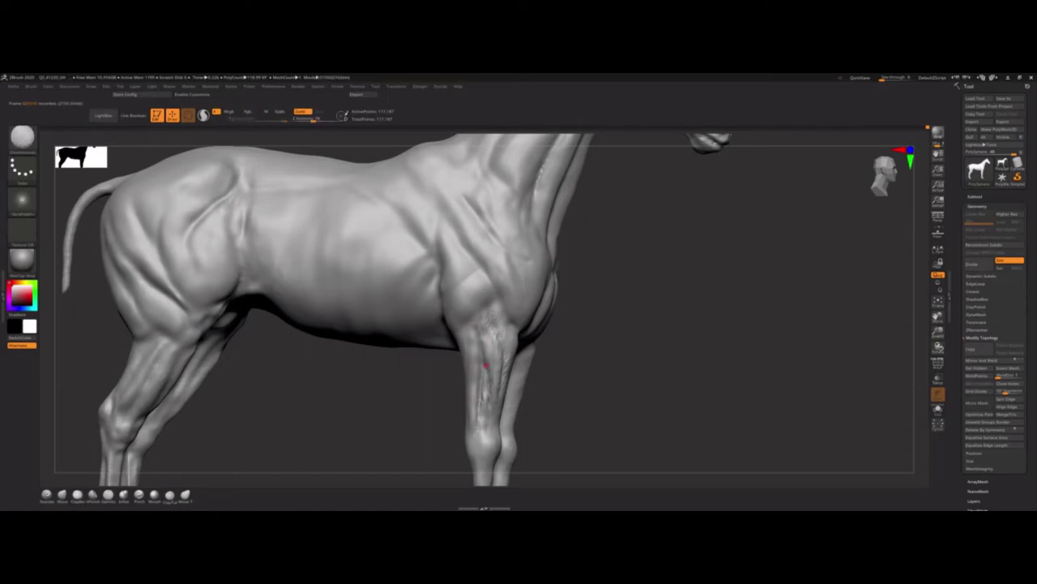
{"action": "mouse_move", "coordinate": [486, 366]}
{"action": "right_mouse_down"}
{"action": "mouse_move", "coordinate": [482, 308]}
{"action": "mouse_move", "coordinate": [478, 329]}
{"action": "mouse_move", "coordinate": [509, 315]}
{"action": "right_mouse_up"}
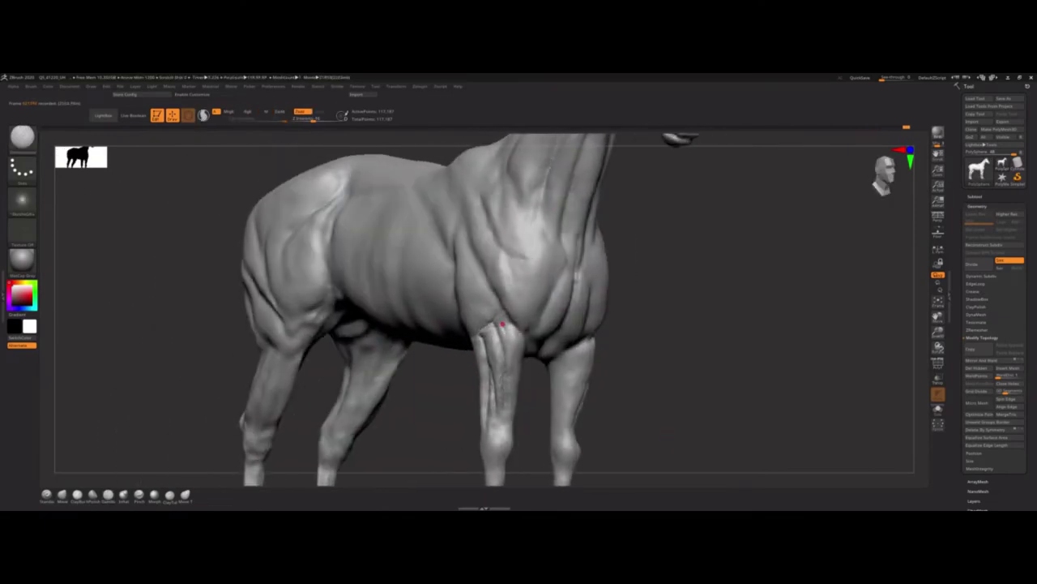
{"action": "mouse_move", "coordinate": [520, 364]}
{"action": "right_mouse_down"}
{"action": "mouse_move", "coordinate": [580, 361]}
{"action": "mouse_move", "coordinate": [578, 379]}
{"action": "mouse_move", "coordinate": [597, 301]}
{"action": "right_mouse_up"}
- Sculpt tendon lines down the hind legs, orbiting around them from behind
{"action": "right_click_drag", "start_coordinate": [532, 278], "coordinate": [528, 361]}
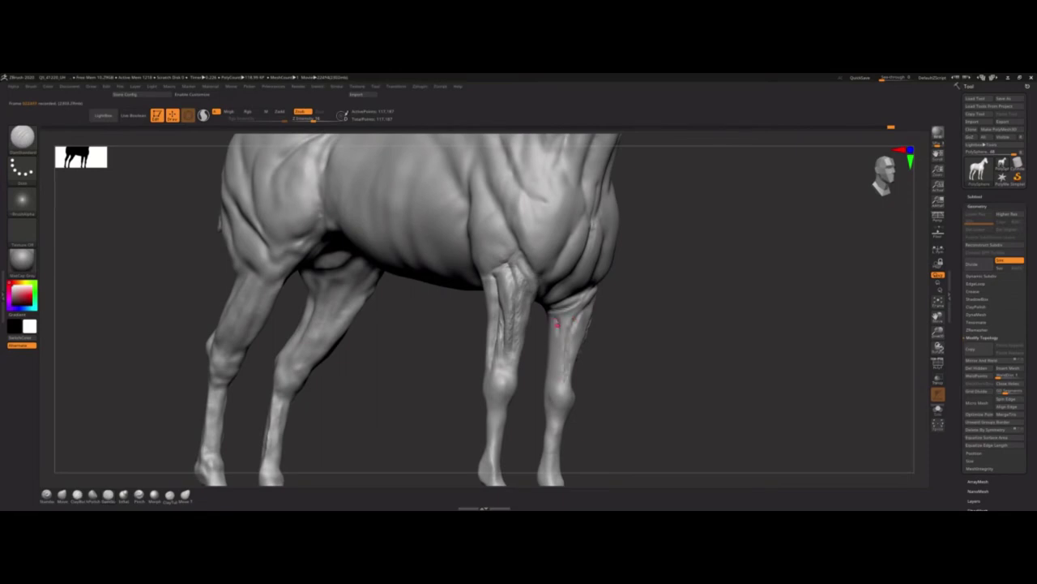
{"action": "right_click_drag", "start_coordinate": [556, 377], "coordinate": [550, 324]}
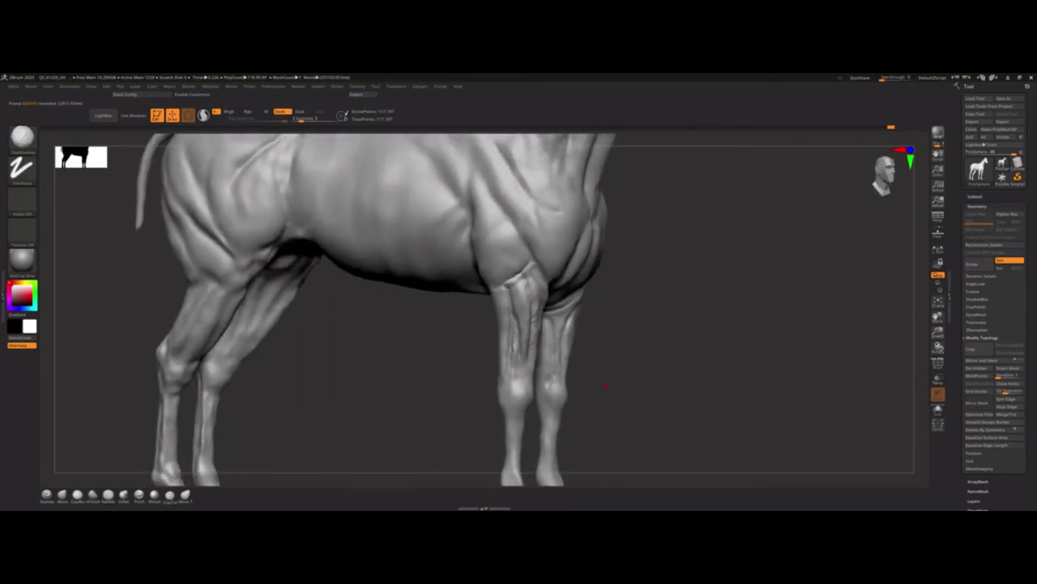
{"action": "right_click_drag", "start_coordinate": [544, 379], "coordinate": [547, 392]}
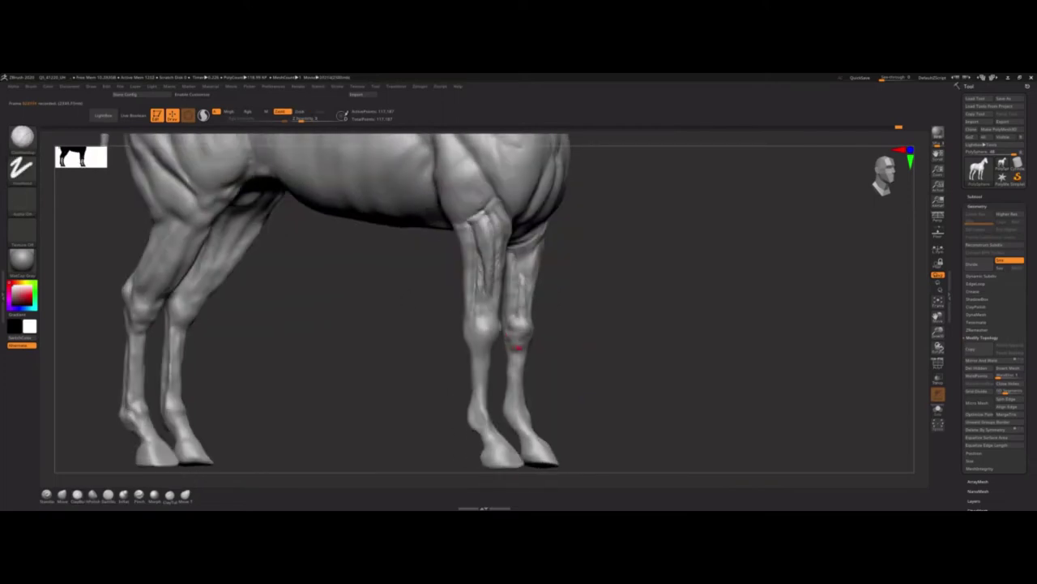
{"action": "right_click_drag", "start_coordinate": [509, 343], "coordinate": [521, 369]}
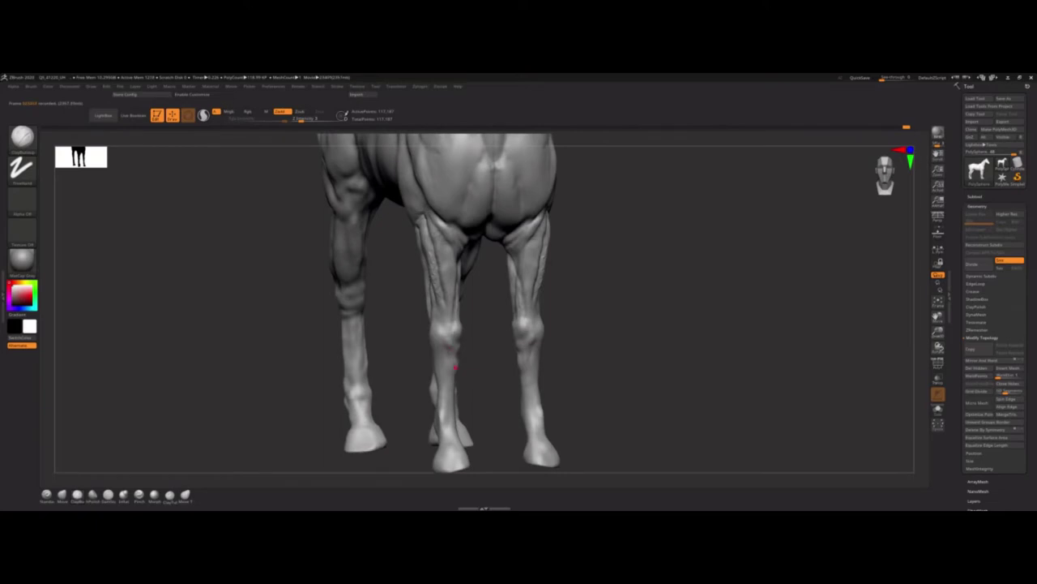
{"action": "mouse_move", "coordinate": [455, 367]}
{"action": "right_mouse_down"}
{"action": "mouse_move", "coordinate": [542, 327]}
{"action": "mouse_move", "coordinate": [489, 270]}
{"action": "mouse_move", "coordinate": [495, 295]}
{"action": "mouse_move", "coordinate": [493, 246]}
{"action": "mouse_move", "coordinate": [495, 295]}
{"action": "mouse_move", "coordinate": [526, 249]}
{"action": "mouse_move", "coordinate": [494, 275]}
{"action": "mouse_move", "coordinate": [505, 243]}
{"action": "mouse_move", "coordinate": [488, 276]}
{"action": "mouse_move", "coordinate": [501, 221]}
{"action": "mouse_move", "coordinate": [469, 248]}
{"action": "right_mouse_up"}
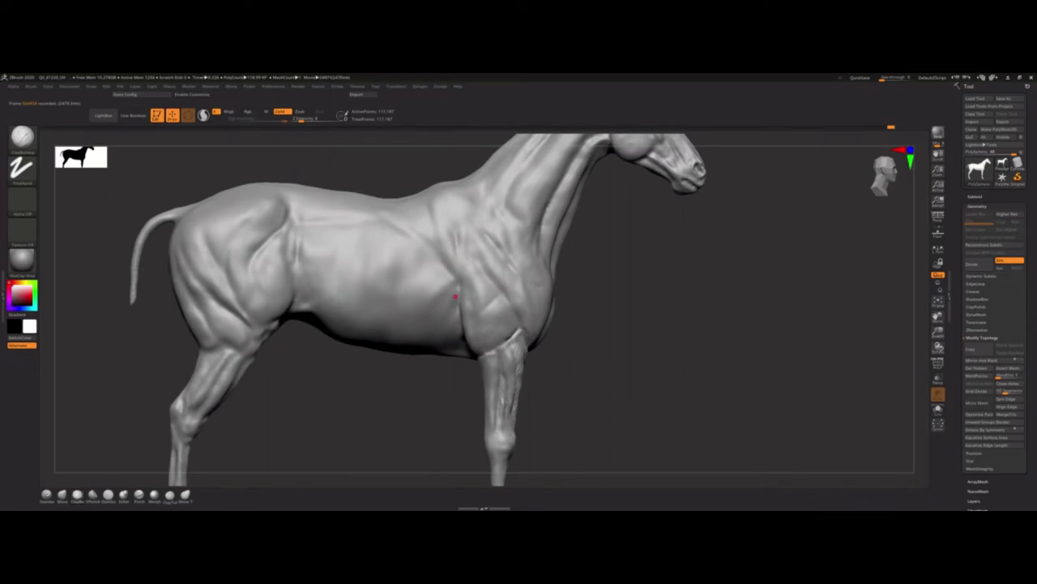
{"action": "mouse_move", "coordinate": [456, 296]}
{"action": "right_mouse_down"}
{"action": "mouse_move", "coordinate": [516, 277]}
{"action": "mouse_move", "coordinate": [554, 312]}
{"action": "mouse_move", "coordinate": [479, 375]}
{"action": "mouse_move", "coordinate": [468, 263]}
{"action": "mouse_move", "coordinate": [487, 280]}
{"action": "mouse_move", "coordinate": [545, 269]}
{"action": "right_mouse_up"}
{"action": "key", "text": "shift"}
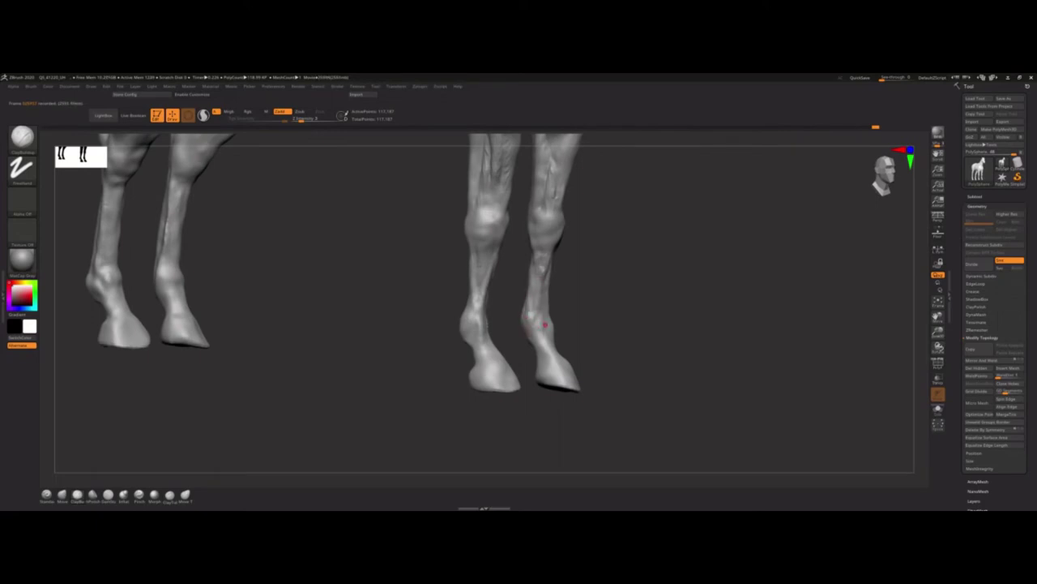
{"action": "mouse_move", "coordinate": [544, 278]}
{"action": "right_mouse_down"}
{"action": "mouse_move", "coordinate": [531, 332]}
{"action": "mouse_move", "coordinate": [556, 330]}
{"action": "mouse_move", "coordinate": [573, 349]}
{"action": "mouse_move", "coordinate": [526, 324]}
{"action": "mouse_move", "coordinate": [503, 445]}
{"action": "right_mouse_up"}
- Isolate the front legs, invert the mask to expose the hooves, and mark the hoof soles
{"action": "left_click_drag", "start_coordinate": [631, 163], "coordinate": [482, 425], "text": "ctrl+shift"}
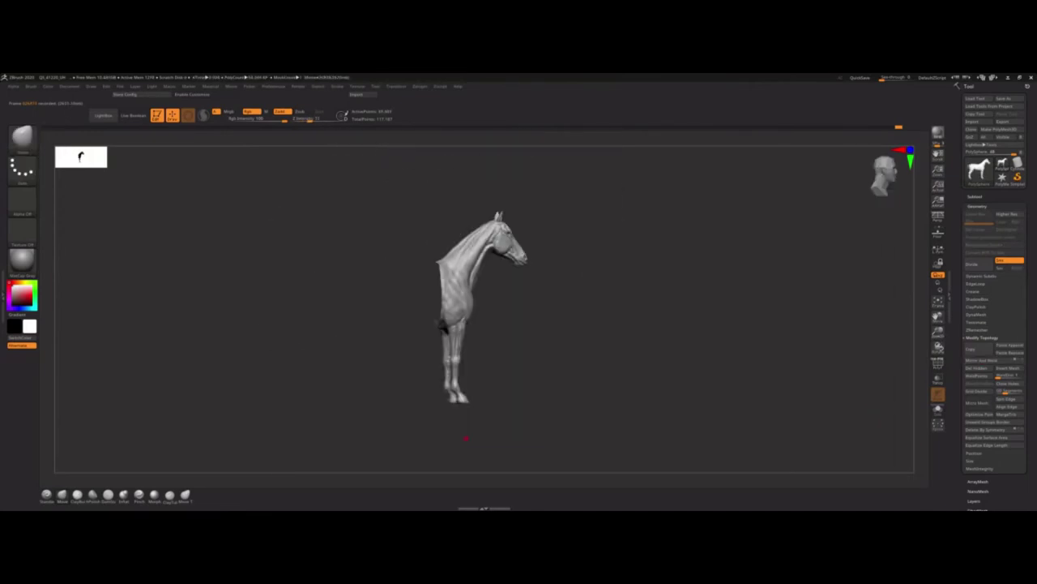
{"action": "mouse_move", "coordinate": [469, 367]}
{"action": "right_mouse_down"}
{"action": "mouse_move", "coordinate": [461, 419]}
{"action": "mouse_move", "coordinate": [377, 381]}
{"action": "mouse_move", "coordinate": [528, 373]}
{"action": "mouse_move", "coordinate": [409, 363]}
{"action": "right_mouse_up"}
{"action": "key", "text": "ctrl+i"}
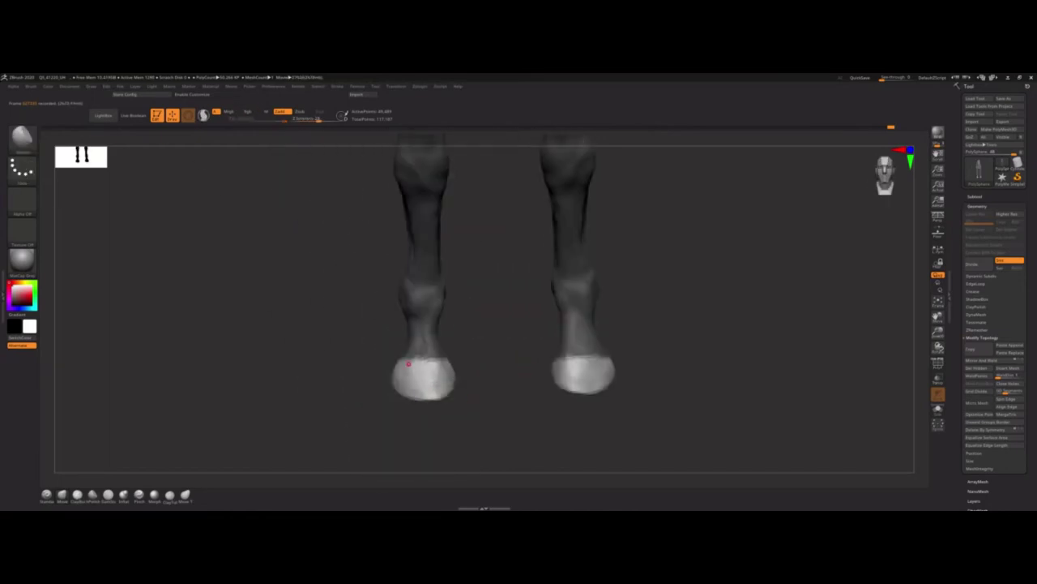
{"action": "mouse_move", "coordinate": [428, 410]}
{"action": "right_mouse_down"}
{"action": "mouse_move", "coordinate": [439, 388]}
{"action": "mouse_move", "coordinate": [352, 348]}
{"action": "mouse_move", "coordinate": [324, 376]}
{"action": "mouse_move", "coordinate": [345, 361]}
{"action": "mouse_move", "coordinate": [264, 374]}
{"action": "mouse_move", "coordinate": [472, 300]}
{"action": "mouse_move", "coordinate": [478, 327]}
{"action": "mouse_move", "coordinate": [490, 322]}
{"action": "right_mouse_up"}
{"action": "key", "text": "ctrl"}
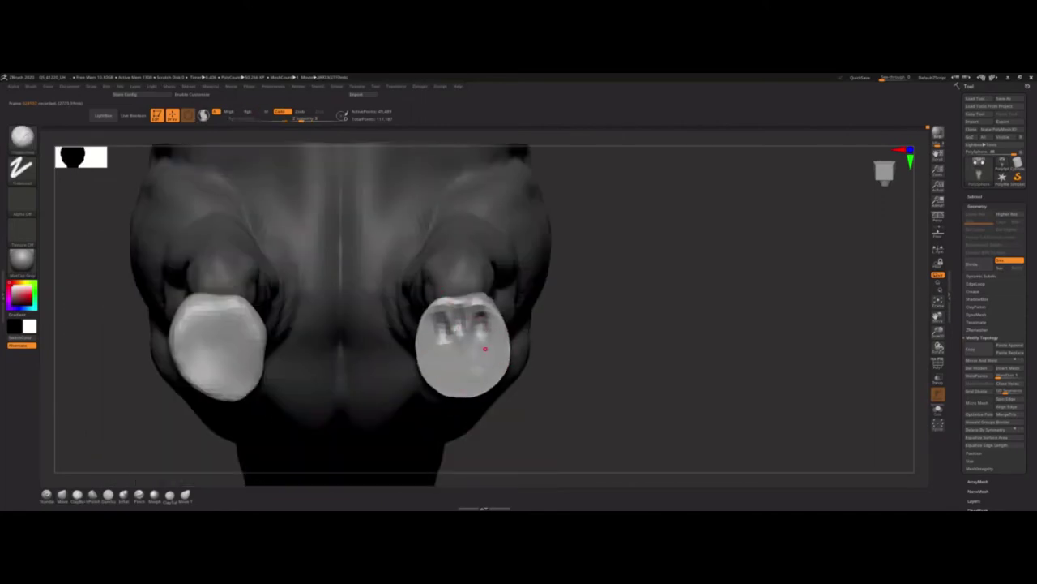
{"action": "mouse_move", "coordinate": [429, 367]}
{"action": "left_mouse_down", "text": "ctrl"}
{"action": "mouse_move", "coordinate": [474, 367]}
{"action": "mouse_move", "coordinate": [441, 344]}
{"action": "left_mouse_up", "text": "ctrl"}
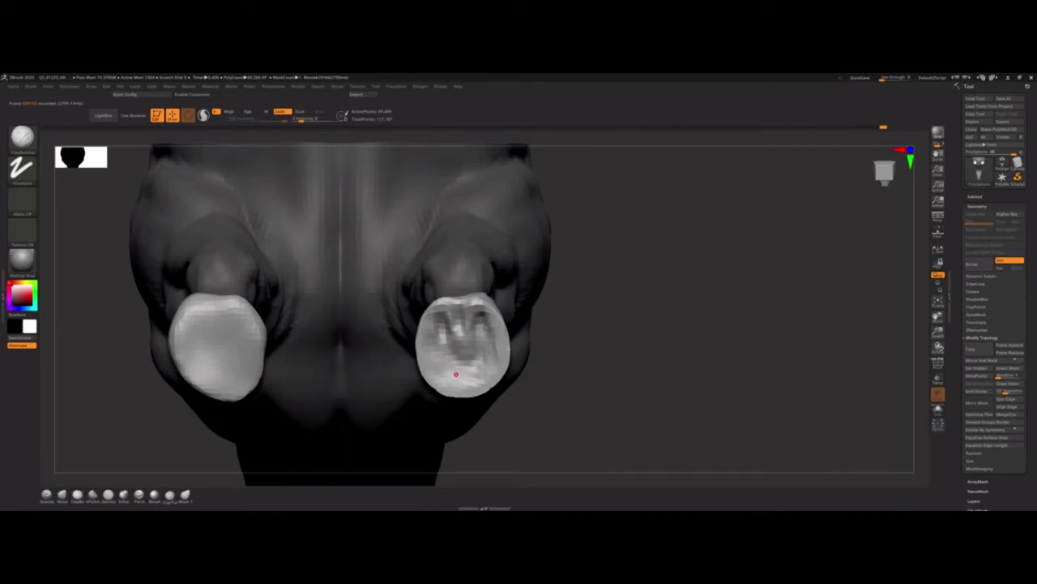
{"action": "right_click_drag", "start_coordinate": [446, 344], "coordinate": [463, 367], "text": "alt"}
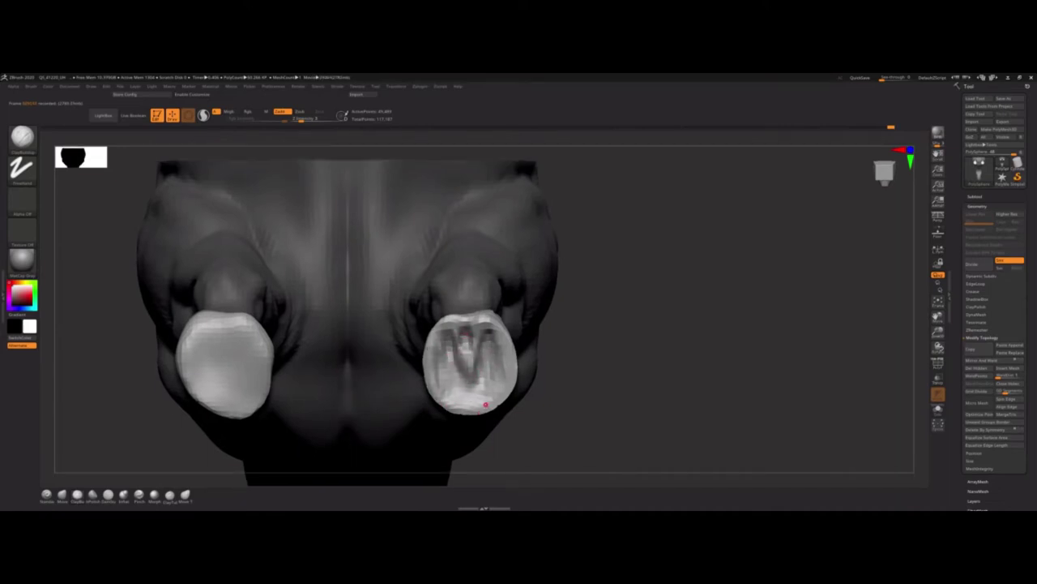
{"action": "mouse_move", "coordinate": [501, 350]}
{"action": "right_mouse_down"}
{"action": "mouse_move", "coordinate": [470, 347]}
{"action": "mouse_move", "coordinate": [445, 361]}
{"action": "mouse_move", "coordinate": [470, 381]}
{"action": "mouse_move", "coordinate": [398, 364]}
{"action": "mouse_move", "coordinate": [435, 396]}
{"action": "mouse_move", "coordinate": [429, 352]}
{"action": "mouse_move", "coordinate": [398, 328]}
{"action": "mouse_move", "coordinate": [410, 341]}
{"action": "mouse_move", "coordinate": [376, 343]}
{"action": "mouse_move", "coordinate": [387, 380]}
{"action": "mouse_move", "coordinate": [429, 398]}
{"action": "mouse_move", "coordinate": [384, 298]}
{"action": "mouse_move", "coordinate": [493, 335]}
{"action": "right_mouse_up"}
- Flatten and refine both hind hooves symmetrically with a flattening brush
{"action": "key", "text": "b"}
{"action": "key", "text": "s"}
{"action": "key", "text": "t"}
{"action": "mouse_move", "coordinate": [494, 402]}
{"action": "left_mouse_down"}
{"action": "mouse_move", "coordinate": [505, 322]}
{"action": "mouse_move", "coordinate": [445, 364]}
{"action": "mouse_move", "coordinate": [487, 357]}
{"action": "mouse_move", "coordinate": [485, 326]}
{"action": "mouse_move", "coordinate": [475, 341]}
{"action": "mouse_move", "coordinate": [498, 366]}
{"action": "mouse_move", "coordinate": [490, 345]}
{"action": "mouse_move", "coordinate": [467, 357]}
{"action": "mouse_move", "coordinate": [463, 395]}
{"action": "mouse_move", "coordinate": [488, 330]}
{"action": "mouse_move", "coordinate": [454, 368]}
{"action": "mouse_move", "coordinate": [482, 401]}
{"action": "left_mouse_up"}
{"action": "mouse_move", "coordinate": [479, 454]}
{"action": "left_mouse_down"}
{"action": "mouse_move", "coordinate": [437, 303]}
{"action": "mouse_move", "coordinate": [479, 341]}
{"action": "mouse_move", "coordinate": [454, 347]}
{"action": "mouse_move", "coordinate": [476, 331]}
{"action": "mouse_move", "coordinate": [505, 392]}
{"action": "mouse_move", "coordinate": [347, 361]}
{"action": "mouse_move", "coordinate": [399, 345]}
{"action": "mouse_move", "coordinate": [406, 328]}
{"action": "mouse_move", "coordinate": [392, 385]}
{"action": "mouse_move", "coordinate": [448, 350]}
{"action": "mouse_move", "coordinate": [388, 365]}
{"action": "mouse_move", "coordinate": [280, 329]}
{"action": "left_mouse_up"}
{"action": "mouse_move", "coordinate": [281, 366]}
{"action": "left_mouse_down"}
{"action": "mouse_move", "coordinate": [306, 326]}
{"action": "mouse_move", "coordinate": [313, 336]}
{"action": "mouse_move", "coordinate": [341, 325]}
{"action": "mouse_move", "coordinate": [267, 343]}
{"action": "mouse_move", "coordinate": [352, 336]}
{"action": "left_mouse_up"}
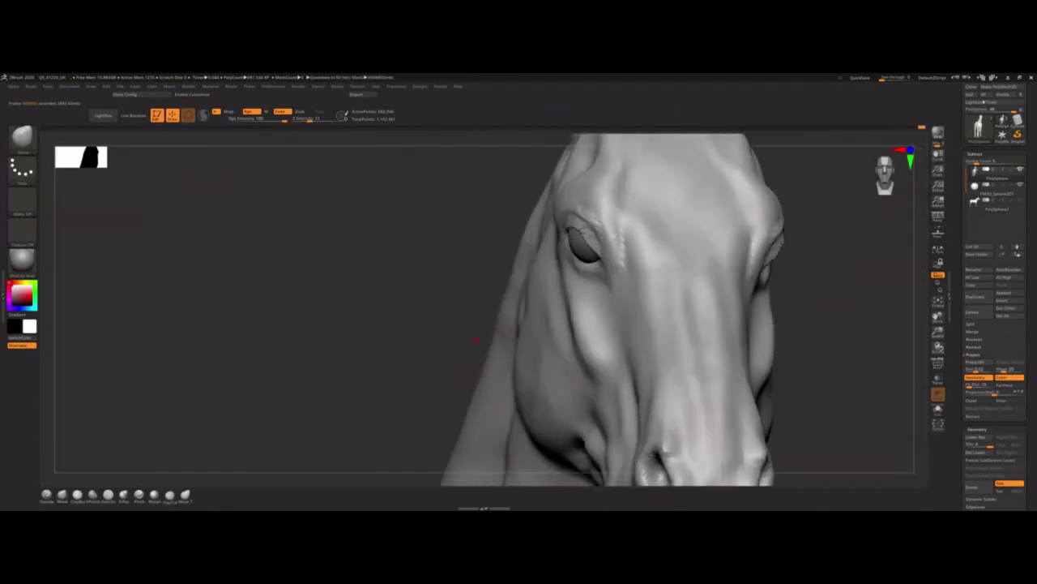
- Adjust the brush size and switch to a line-carving brush for head detail
{"action": "key", "text": "s"}
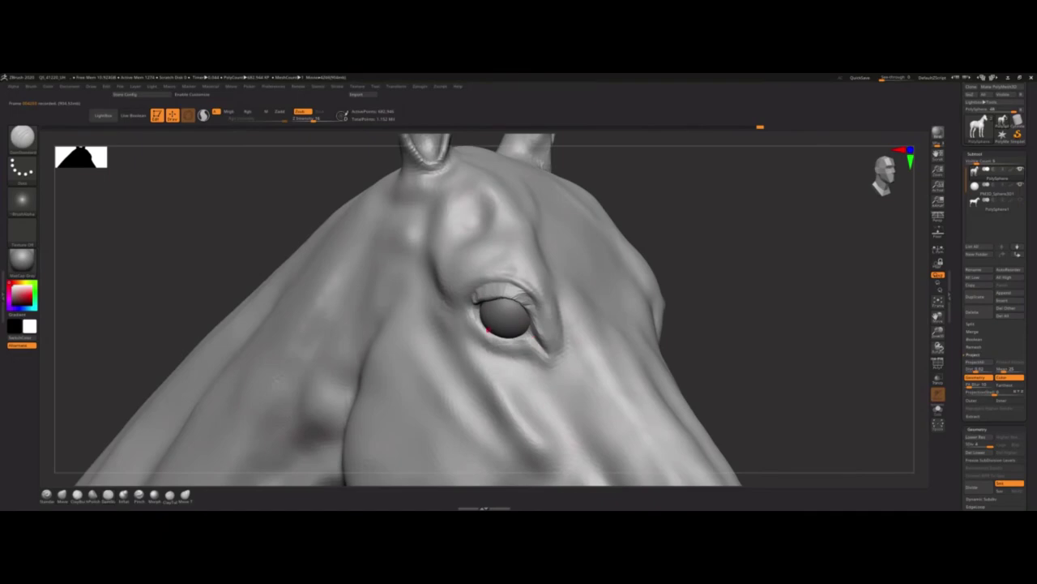
{"action": "key", "text": "shift"}
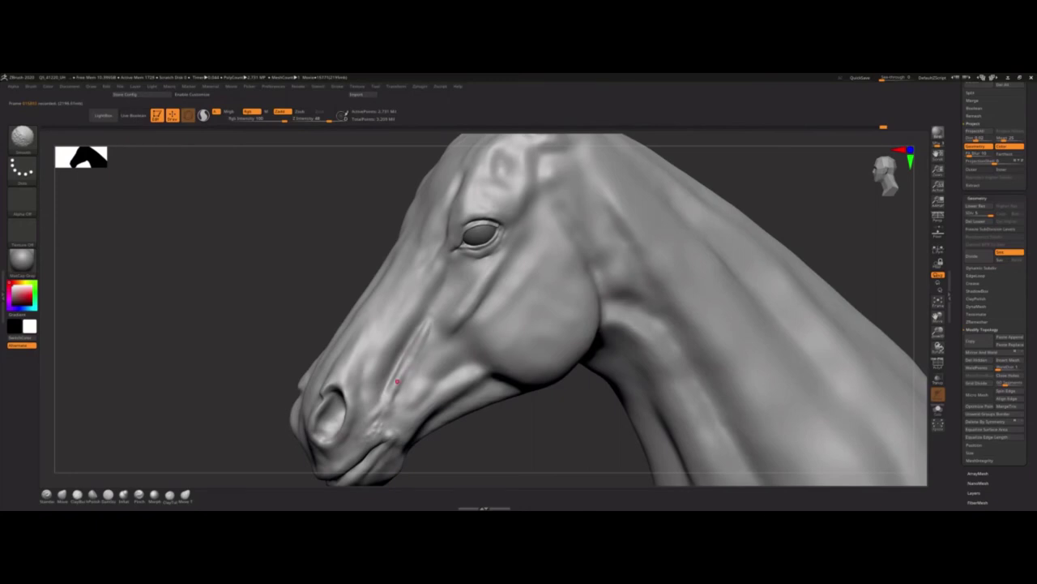
- Carve a crease along the jawline, then cycle between line-carving and soft building brushes
{"action": "left_click_drag", "start_coordinate": [423, 419], "coordinate": [439, 408]}
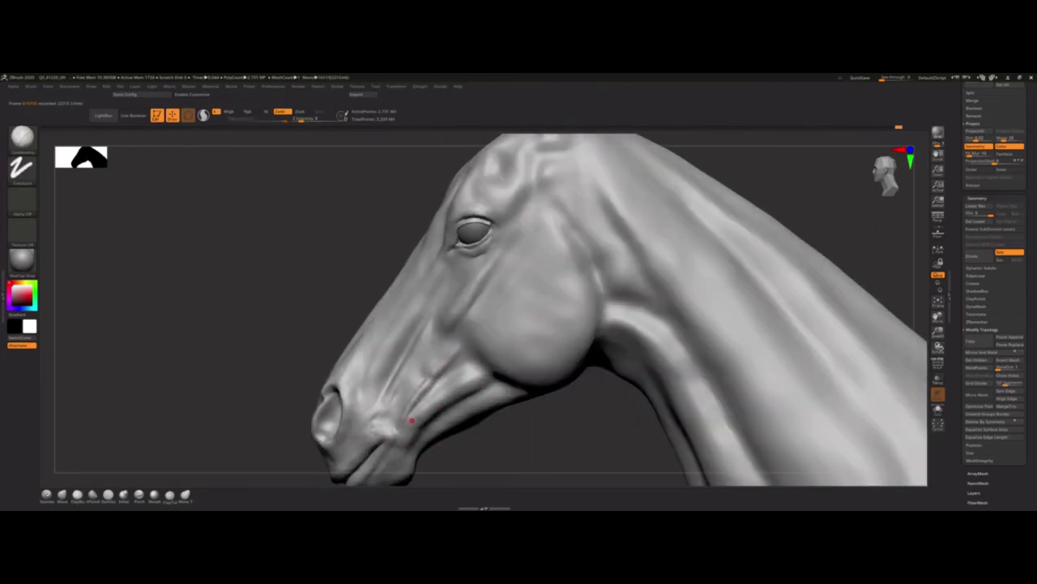
{"action": "key", "text": "b"}
{"action": "key", "text": "s"}
{"action": "key", "text": "p"}
{"action": "key", "text": "b"}
{"action": "key", "text": "d"}
{"action": "key", "text": "s"}
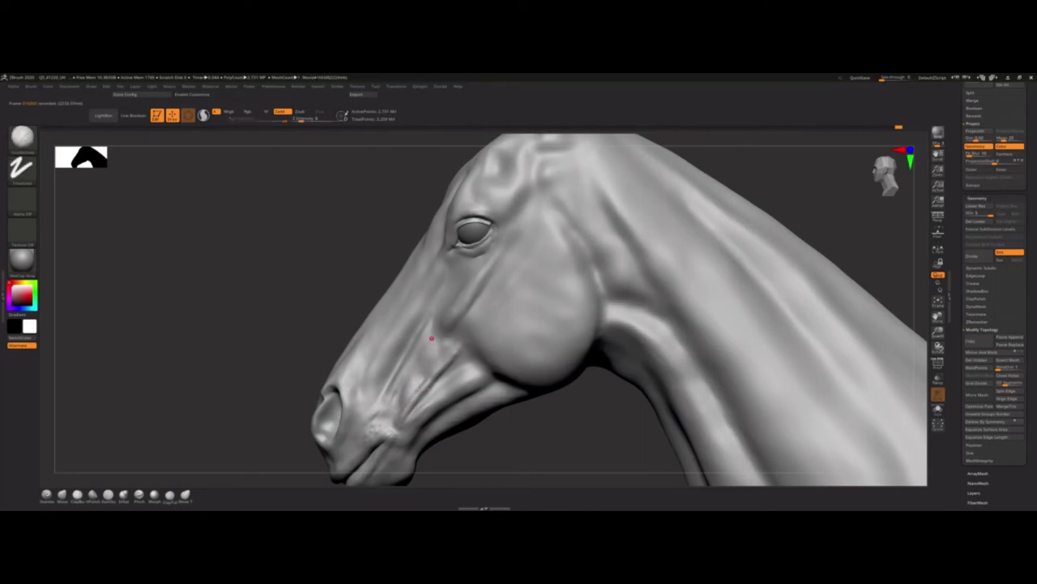
{"action": "key", "text": "b"}
{"action": "key", "text": "s"}
{"action": "key", "text": "t"}
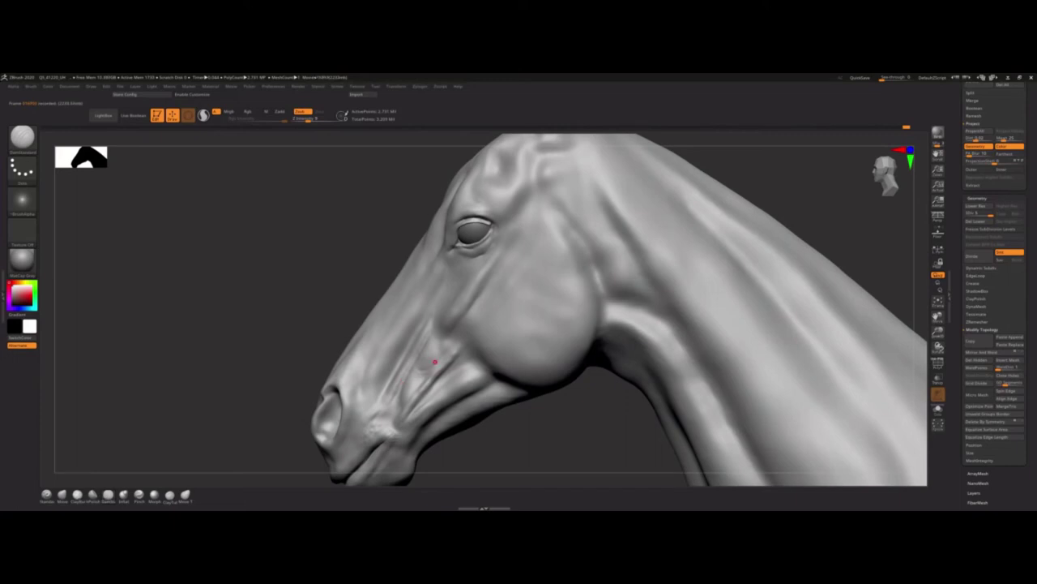
- Draw veins on the cheek and muzzle with Dam_Standard and Standard brushes, turning toward the eye
{"action": "key", "text": "b"}
{"action": "key", "text": "h"}
{"action": "key", "text": "p"}
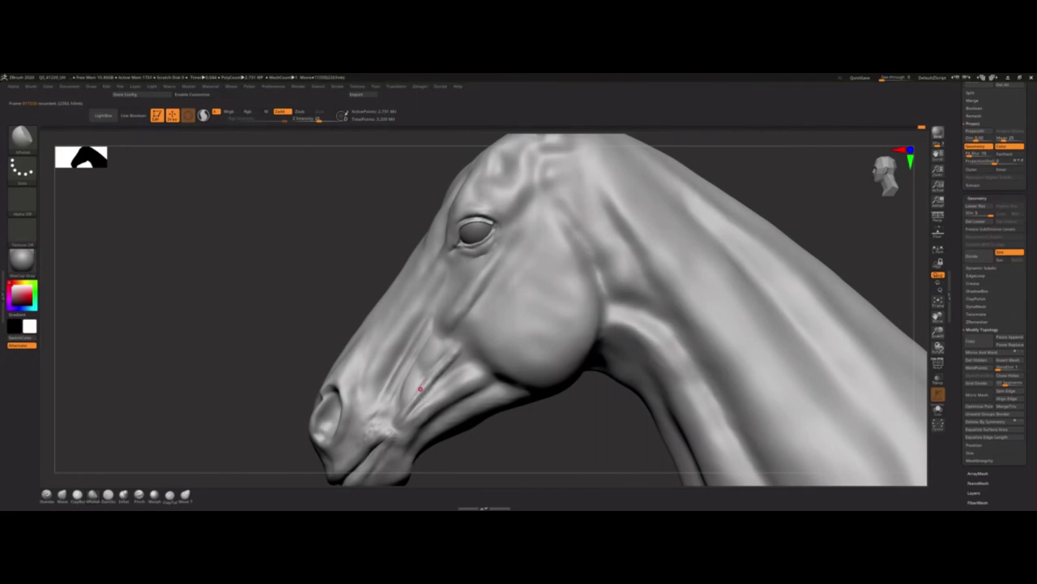
{"action": "right_click_drag", "start_coordinate": [420, 389], "coordinate": [394, 375]}
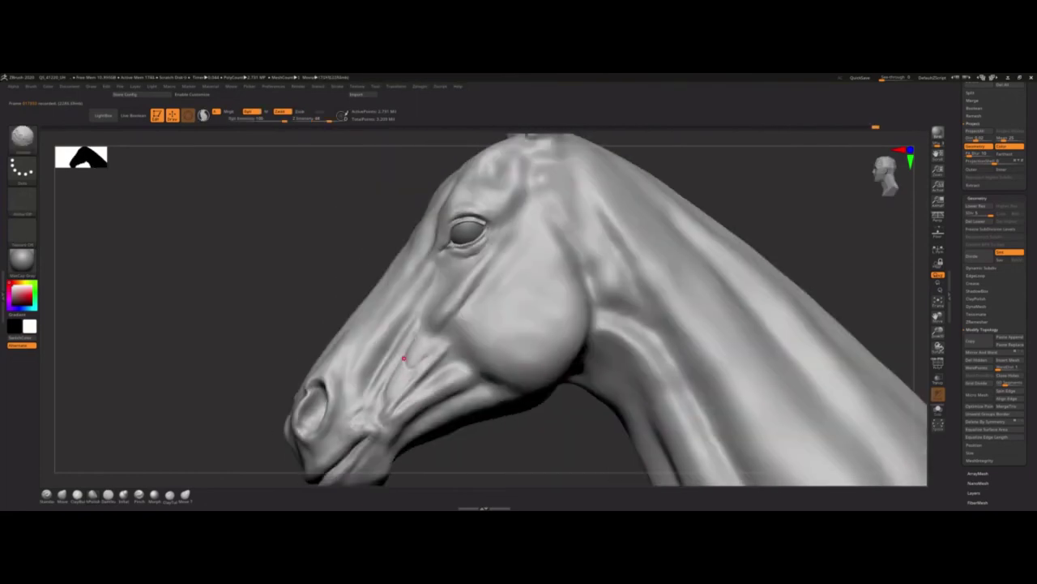
{"action": "key", "text": "b"}
{"action": "key", "text": "d"}
{"action": "key", "text": "s"}
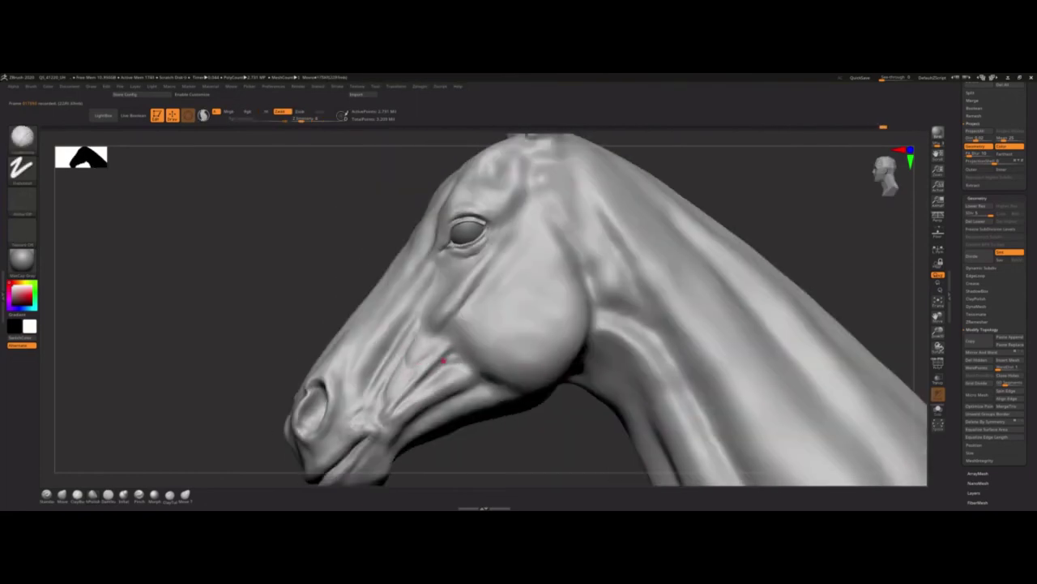
{"action": "key", "text": "b"}
{"action": "key", "text": "s"}
{"action": "key", "text": "t"}
{"action": "mouse_move", "coordinate": [436, 375]}
{"action": "right_mouse_down"}
{"action": "mouse_move", "coordinate": [422, 370]}
{"action": "mouse_move", "coordinate": [470, 340]}
{"action": "mouse_move", "coordinate": [498, 347]}
{"action": "mouse_move", "coordinate": [525, 412]}
{"action": "mouse_move", "coordinate": [388, 266]}
{"action": "mouse_move", "coordinate": [447, 262]}
{"action": "mouse_move", "coordinate": [464, 174]}
{"action": "right_mouse_up"}
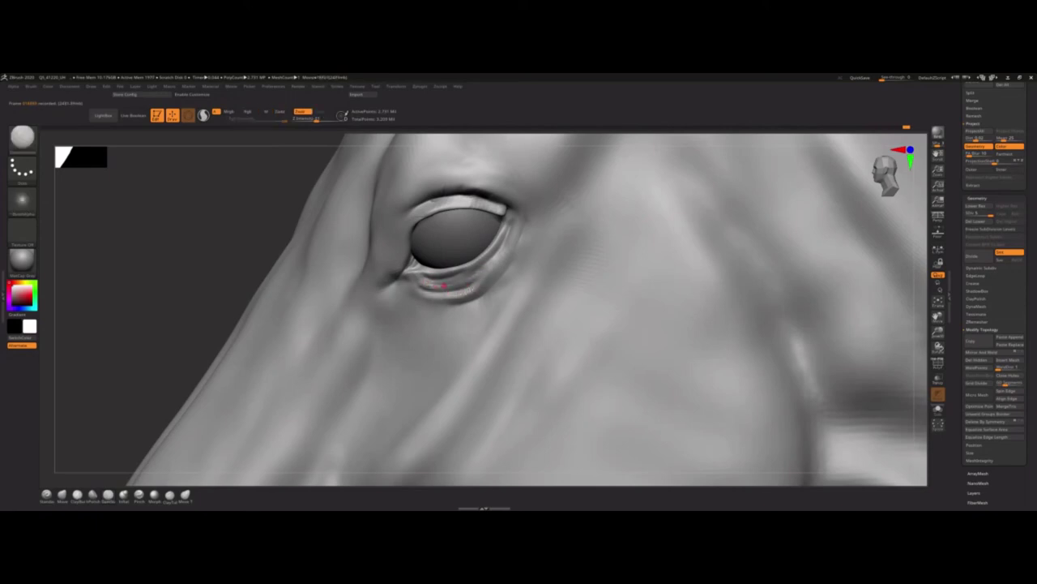
- Deepen the crease beneath the horse's lower eyelid, then turn the head to check the eye
{"action": "left_click_drag", "start_coordinate": [428, 284], "coordinate": [478, 294]}
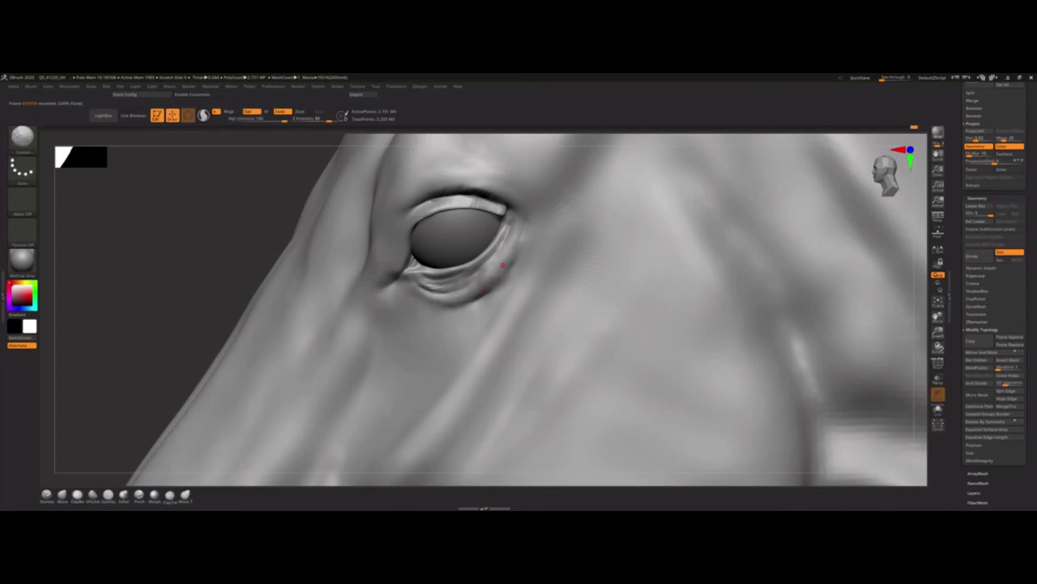
{"action": "mouse_move", "coordinate": [496, 272]}
{"action": "right_mouse_down"}
{"action": "mouse_move", "coordinate": [440, 343]}
{"action": "mouse_move", "coordinate": [412, 352]}
{"action": "right_mouse_up"}
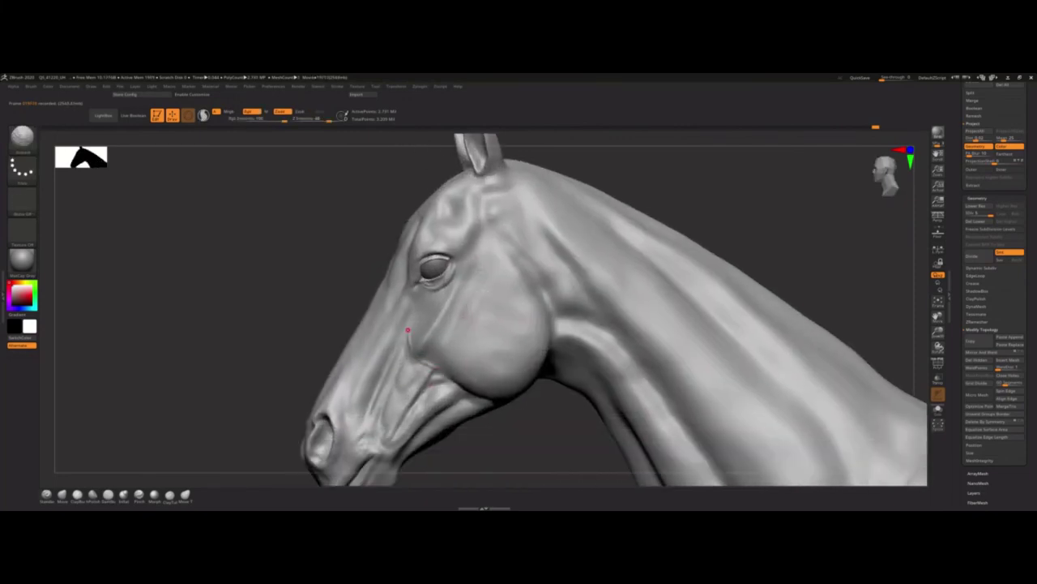
- Switch sculpting brushes and rotate the head to study the muzzle and nostril from several angles
{"action": "key", "text": "v"}
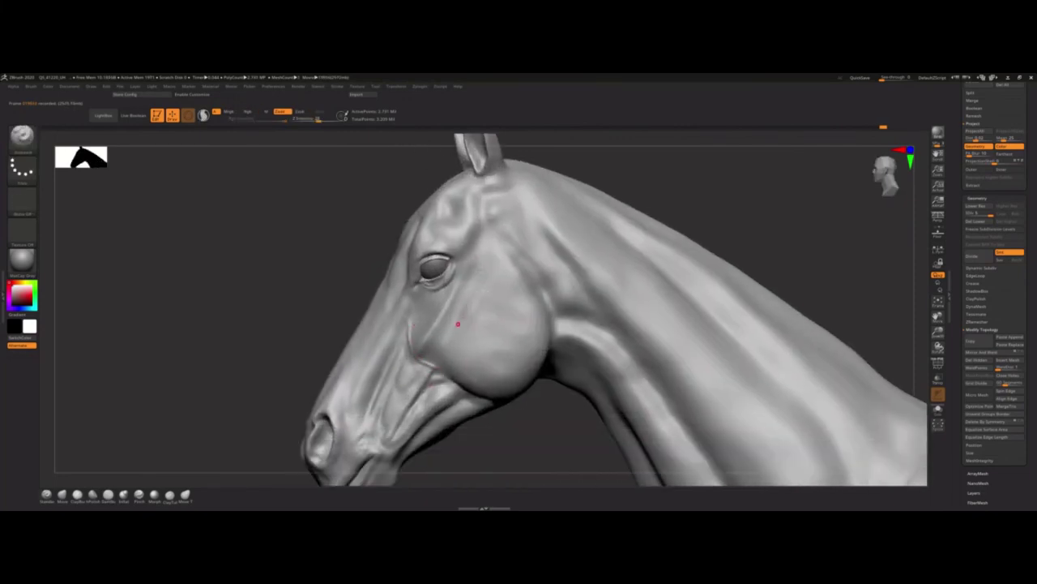
{"action": "right_click_drag", "start_coordinate": [458, 324], "coordinate": [444, 349]}
{"action": "mouse_move", "coordinate": [466, 308]}
{"action": "right_mouse_down"}
{"action": "mouse_move", "coordinate": [475, 342]}
{"action": "mouse_move", "coordinate": [493, 232]}
{"action": "mouse_move", "coordinate": [384, 315]}
{"action": "mouse_move", "coordinate": [461, 227]}
{"action": "right_mouse_up"}
{"action": "right_click_drag", "start_coordinate": [364, 371], "coordinate": [359, 289]}
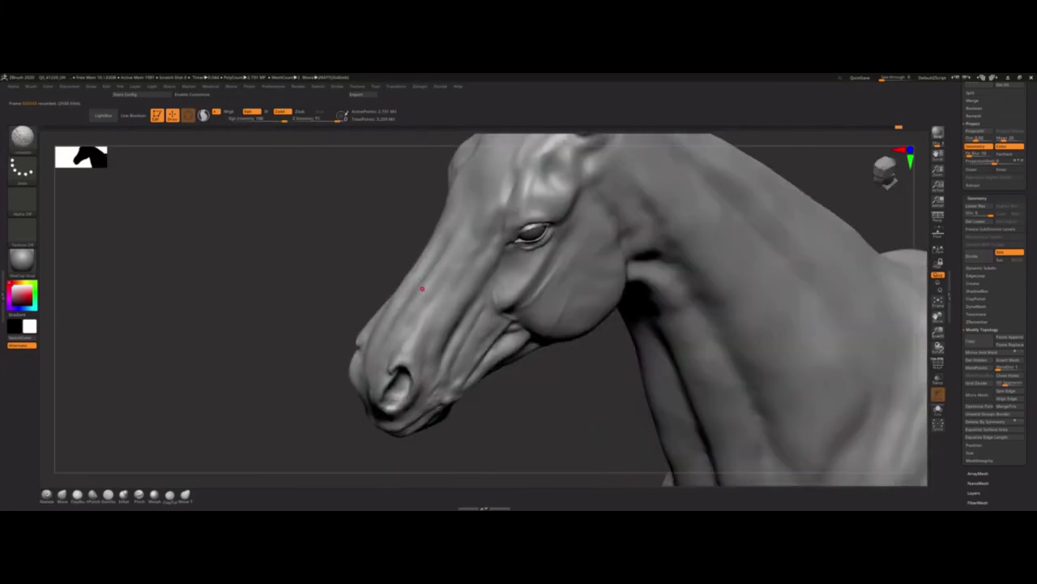
{"action": "mouse_move", "coordinate": [392, 416]}
{"action": "right_mouse_down"}
{"action": "mouse_move", "coordinate": [402, 397]}
{"action": "mouse_move", "coordinate": [385, 409]}
{"action": "mouse_move", "coordinate": [381, 388]}
{"action": "mouse_move", "coordinate": [395, 361]}
{"action": "right_mouse_up"}
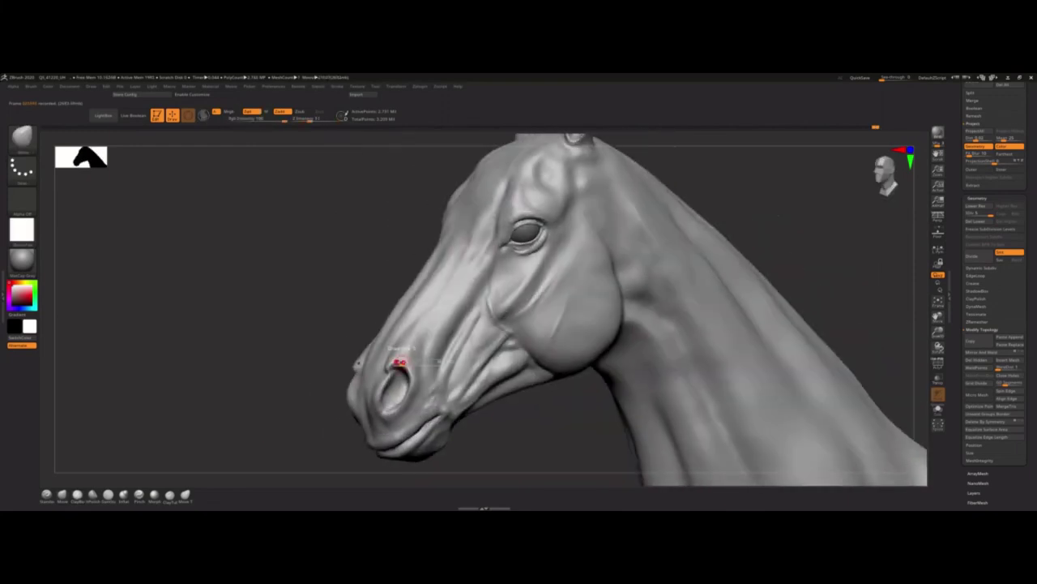
{"action": "key", "text": "shift"}
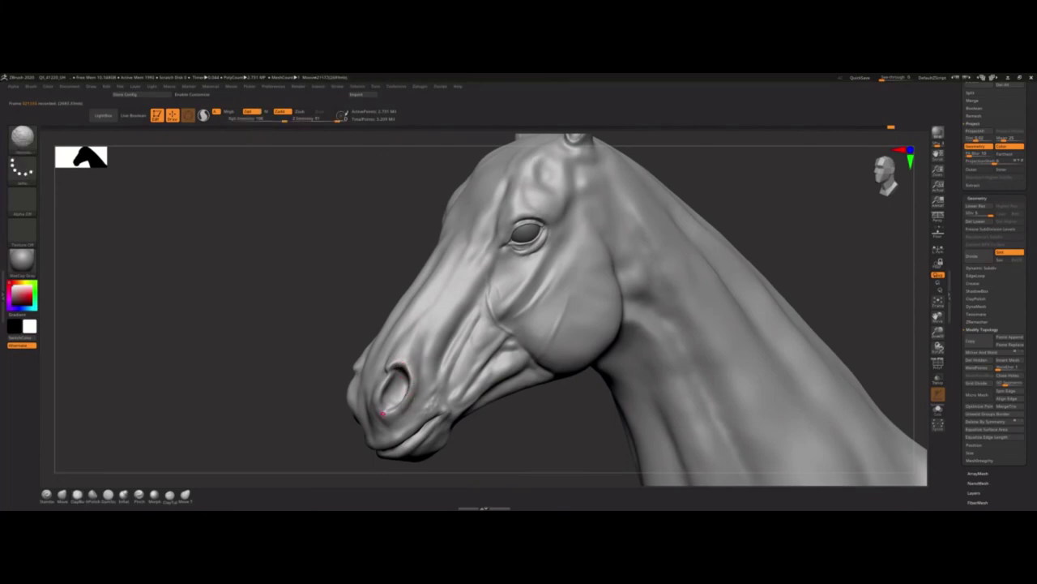
{"action": "mouse_move", "coordinate": [382, 413]}
{"action": "right_mouse_down", "text": "alt"}
{"action": "mouse_move", "coordinate": [463, 334]}
{"action": "mouse_move", "coordinate": [454, 350]}
{"action": "right_mouse_up", "text": "alt"}
- Deepen the eye socket and brow and shade the base of the ear with the Standard brush
{"action": "left_click_drag", "start_coordinate": [447, 347], "coordinate": [463, 351], "text": "shift"}
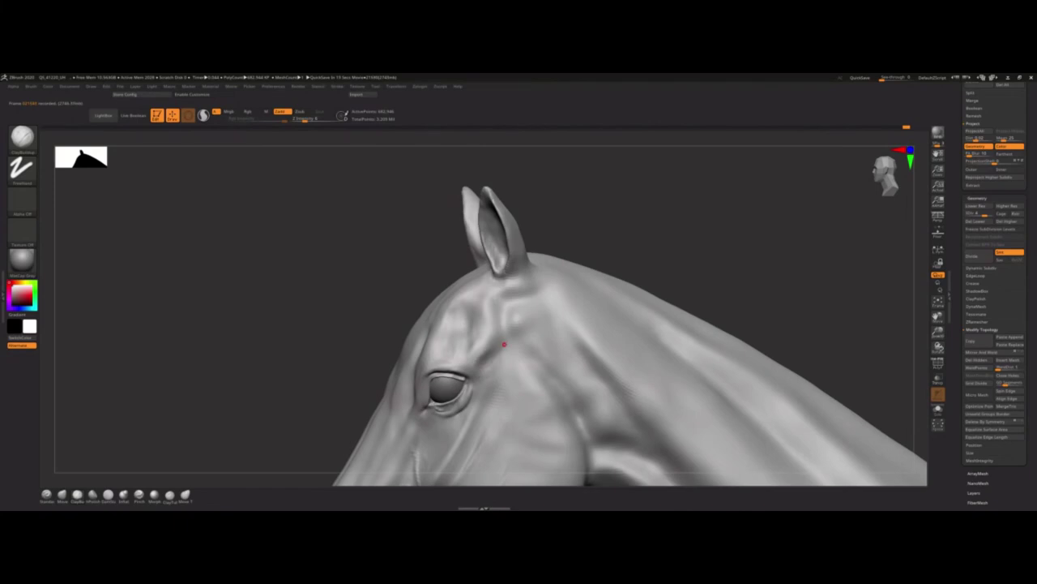
{"action": "right_click_drag", "start_coordinate": [504, 345], "coordinate": [449, 278], "text": "alt"}
{"action": "right_click_drag", "start_coordinate": [427, 352], "coordinate": [437, 207]}
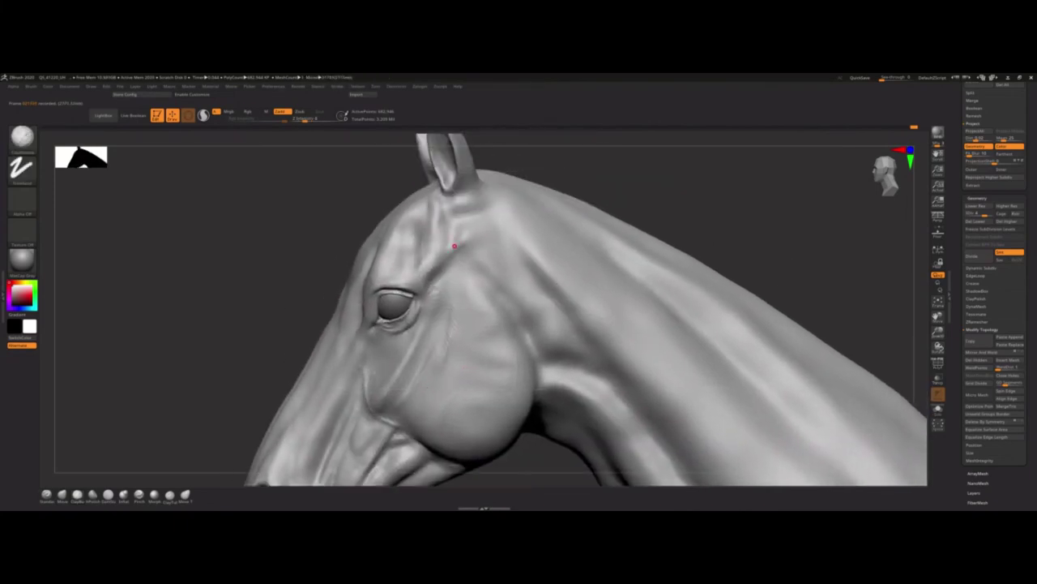
{"action": "mouse_move", "coordinate": [443, 262]}
{"action": "left_mouse_down"}
{"action": "mouse_move", "coordinate": [405, 296]}
{"action": "mouse_move", "coordinate": [369, 357]}
{"action": "mouse_move", "coordinate": [466, 227]}
{"action": "left_mouse_up"}
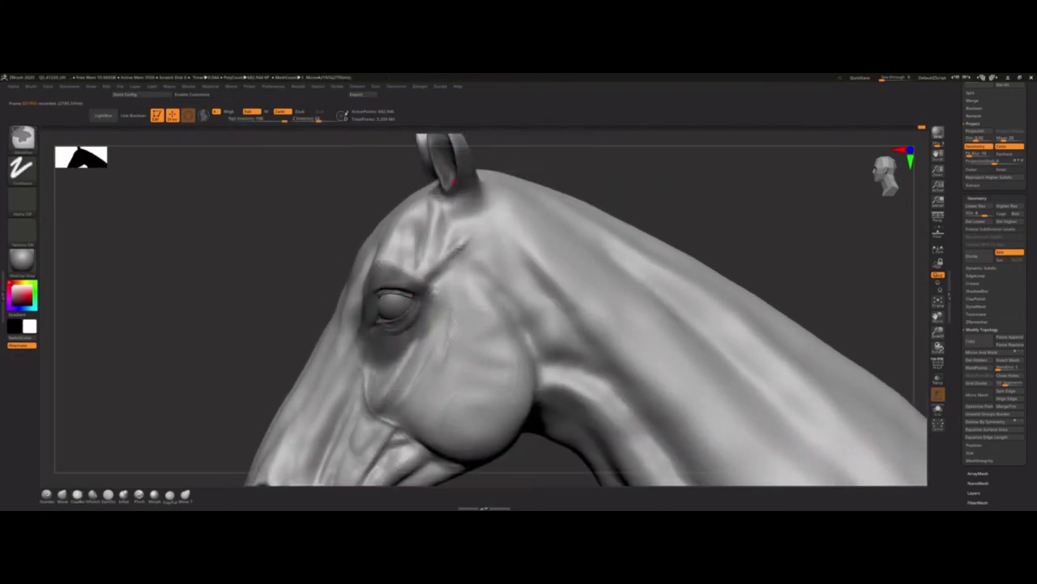
{"action": "mouse_move", "coordinate": [454, 186]}
{"action": "left_mouse_down"}
{"action": "mouse_move", "coordinate": [400, 239]}
{"action": "mouse_move", "coordinate": [453, 243]}
{"action": "mouse_move", "coordinate": [428, 217]}
{"action": "mouse_move", "coordinate": [435, 243]}
{"action": "left_mouse_up"}
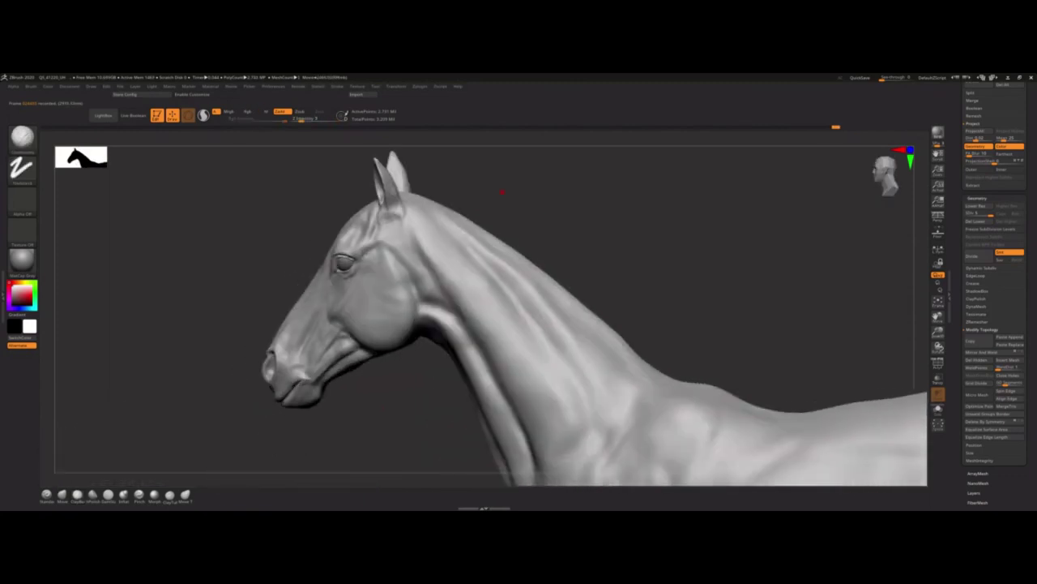
- Smooth the ear base, then return to the Standard brush and view both ears frontally
{"action": "key", "text": "shift"}
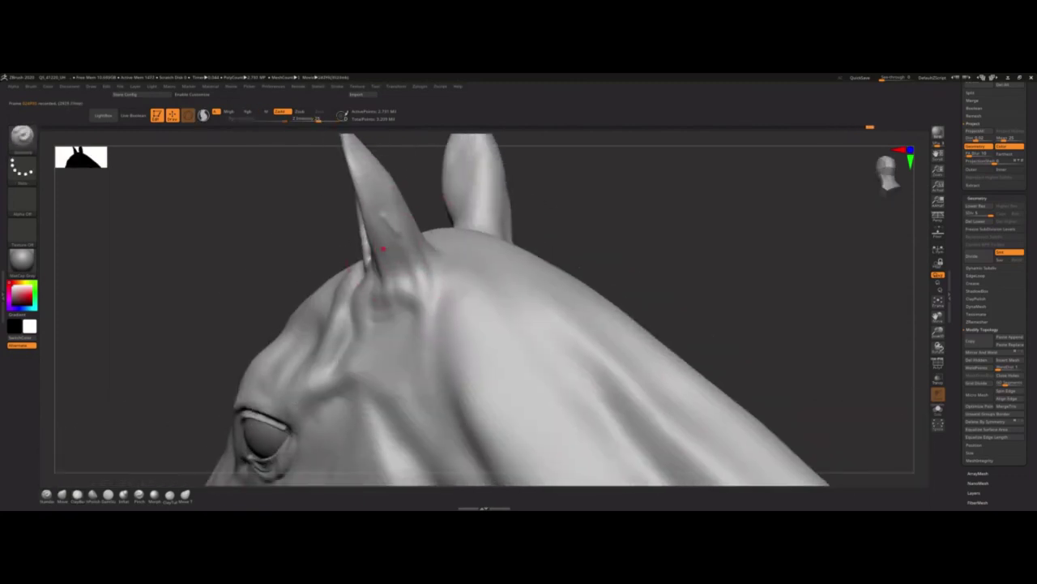
{"action": "mouse_move", "coordinate": [396, 231]}
{"action": "middle_mouse_down"}
{"action": "mouse_move", "coordinate": [388, 275]}
{"action": "mouse_move", "coordinate": [397, 240]}
{"action": "middle_mouse_up"}
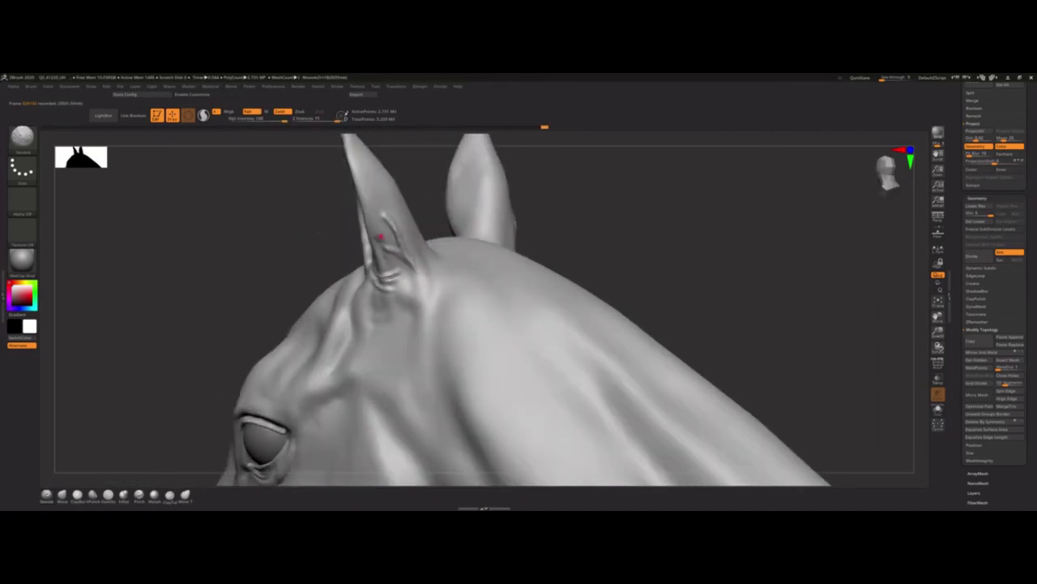
{"action": "key", "text": "shift"}
{"action": "mouse_move", "coordinate": [375, 233]}
{"action": "middle_mouse_down"}
{"action": "mouse_move", "coordinate": [412, 225]}
{"action": "mouse_move", "coordinate": [398, 208]}
{"action": "mouse_move", "coordinate": [420, 228]}
{"action": "mouse_move", "coordinate": [412, 213]}
{"action": "mouse_move", "coordinate": [364, 215]}
{"action": "middle_mouse_up"}
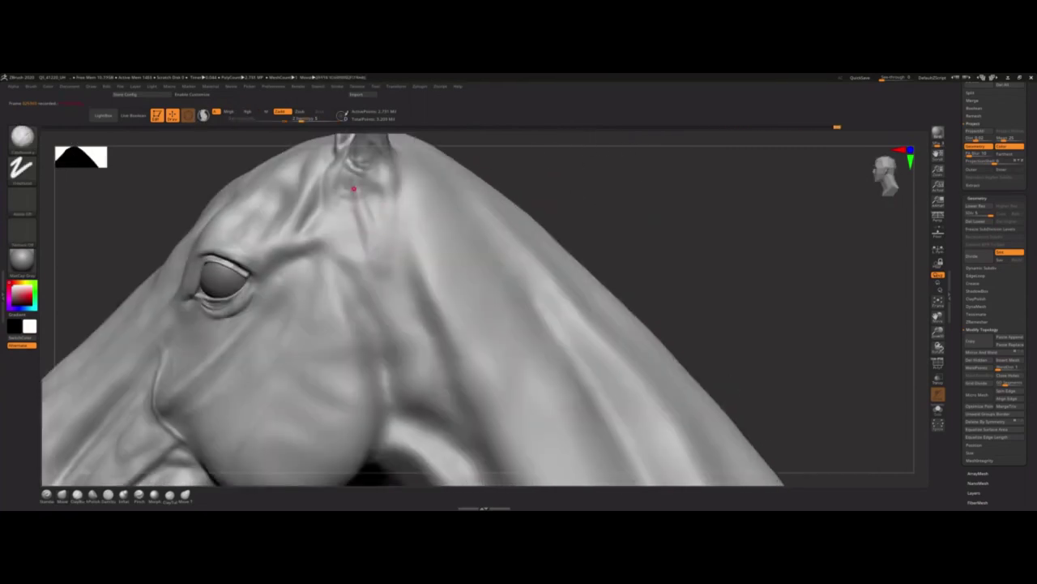
- Carve a groove along the back of the cheek and smooth the crease below it
{"action": "middle_click_drag", "start_coordinate": [382, 278], "coordinate": [372, 259]}
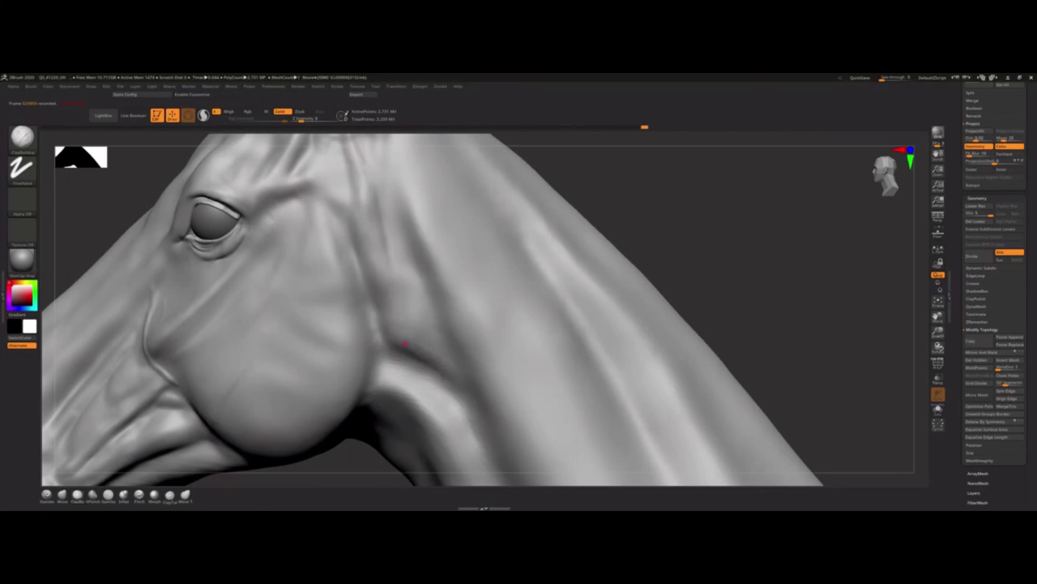
{"action": "mouse_move", "coordinate": [425, 355]}
{"action": "left_mouse_down", "text": "shift"}
{"action": "mouse_move", "coordinate": [430, 377]}
{"action": "mouse_move", "coordinate": [393, 360]}
{"action": "left_mouse_up", "text": "shift"}
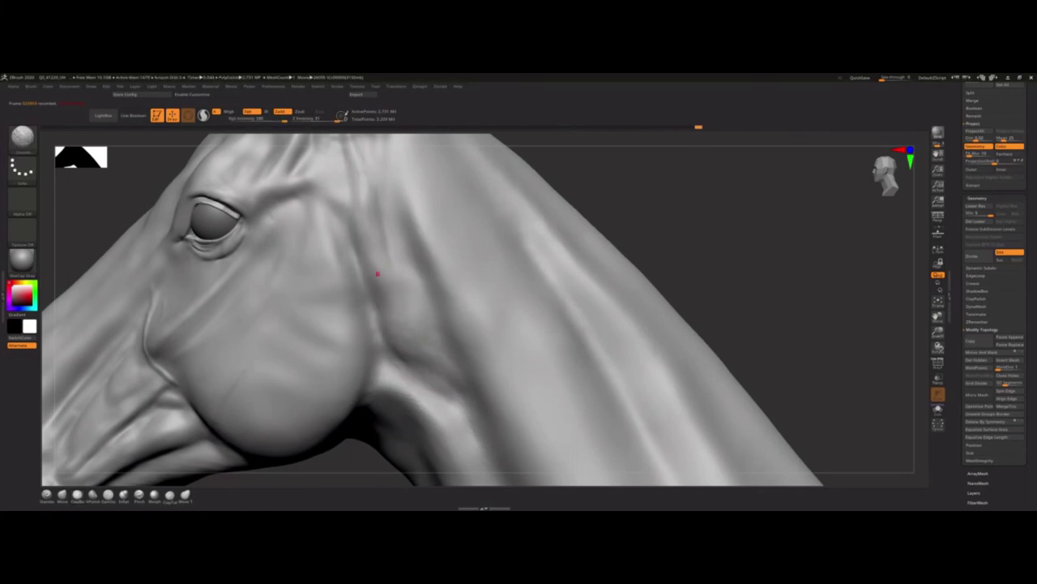
{"action": "left_click_drag", "start_coordinate": [324, 212], "coordinate": [354, 359]}
{"action": "left_click_drag", "start_coordinate": [357, 280], "coordinate": [340, 429]}
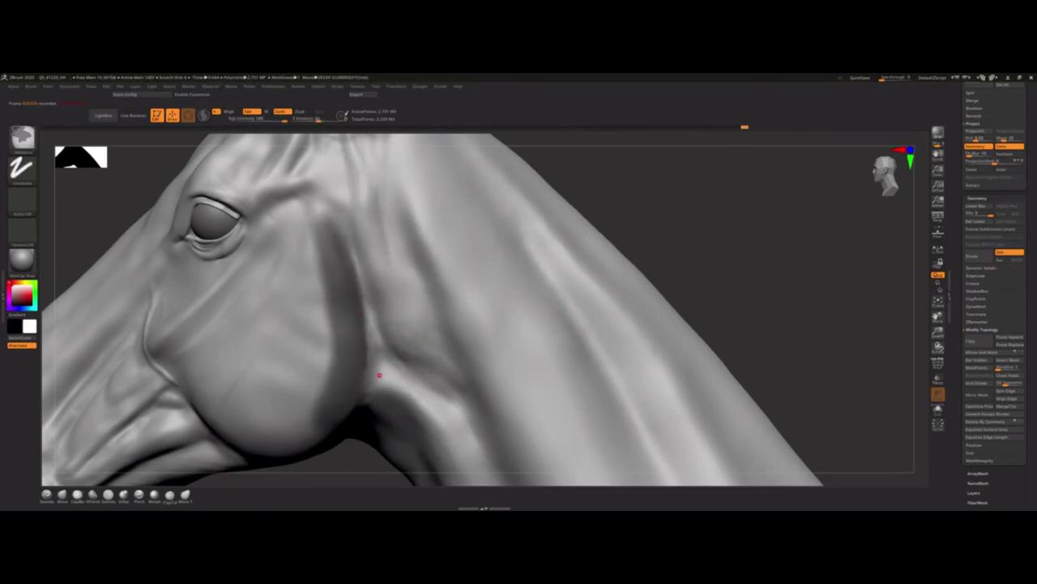
{"action": "key", "text": "shift"}
{"action": "left_click_drag", "start_coordinate": [365, 284], "coordinate": [344, 381], "text": "shift"}
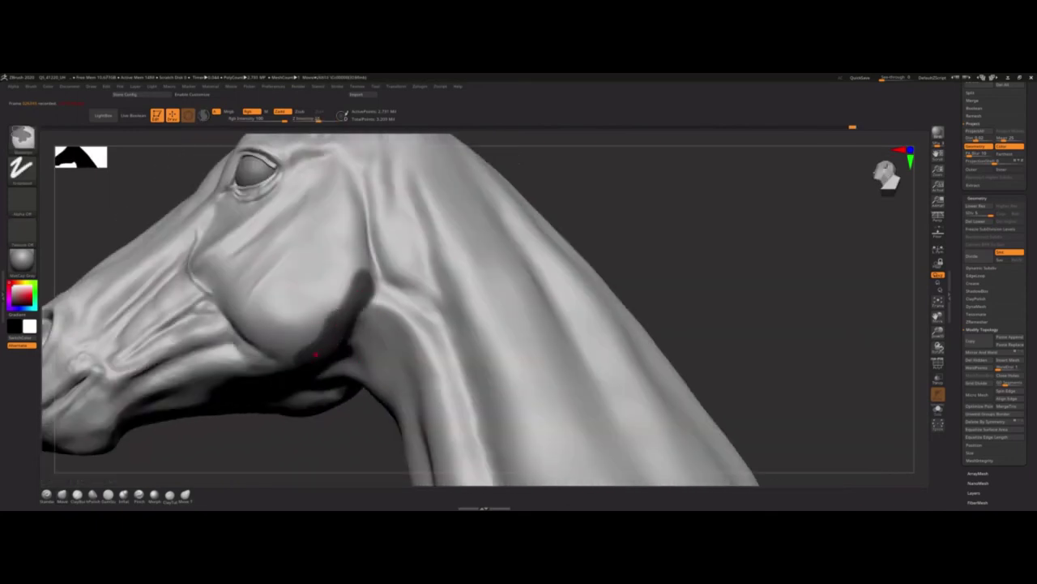
{"action": "left_click_drag", "start_coordinate": [344, 345], "coordinate": [356, 182]}
- Soften the ridges on the neck and throat below the cheek, checking the head and neck
{"action": "mouse_move", "coordinate": [394, 321]}
{"action": "left_mouse_down", "text": "shift"}
{"action": "mouse_move", "coordinate": [438, 328]}
{"action": "mouse_move", "coordinate": [397, 330]}
{"action": "left_mouse_up", "text": "shift"}
{"action": "right_click_drag", "start_coordinate": [397, 330], "coordinate": [382, 272]}
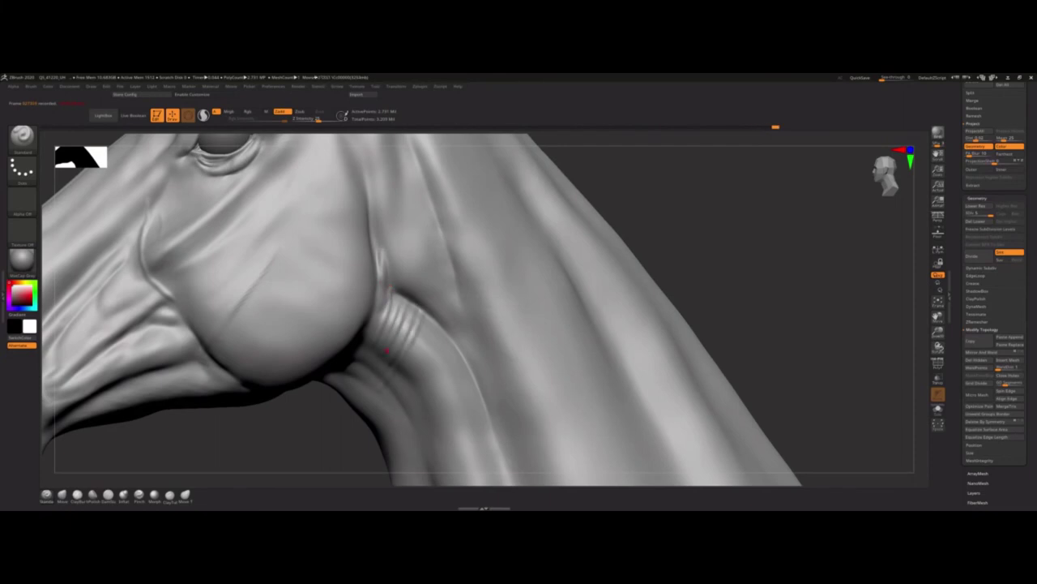
{"action": "right_click_drag", "start_coordinate": [387, 350], "coordinate": [398, 304]}
{"action": "mouse_move", "coordinate": [379, 341]}
{"action": "right_mouse_down"}
{"action": "mouse_move", "coordinate": [397, 295]}
{"action": "mouse_move", "coordinate": [411, 322]}
{"action": "mouse_move", "coordinate": [345, 299]}
{"action": "right_mouse_up"}
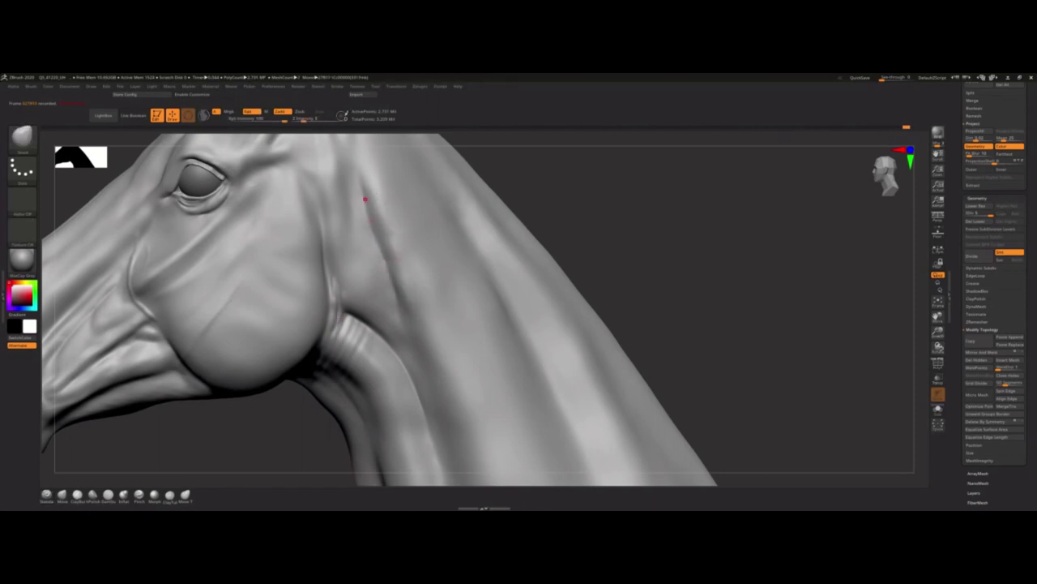
{"action": "mouse_move", "coordinate": [364, 197]}
{"action": "right_mouse_down"}
{"action": "mouse_move", "coordinate": [428, 222]}
{"action": "mouse_move", "coordinate": [361, 251]}
{"action": "right_mouse_up"}
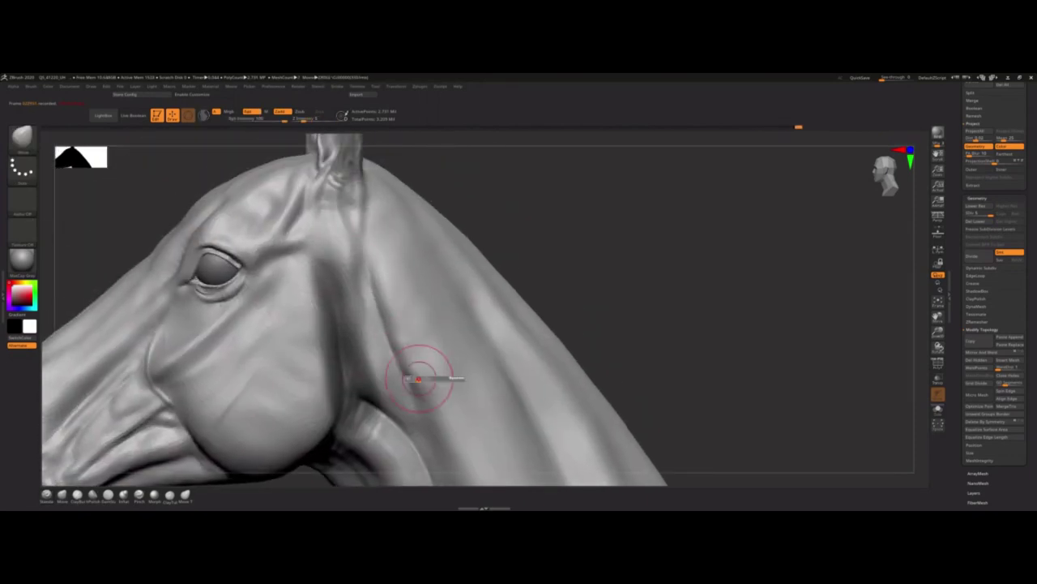
{"action": "right_click_drag", "start_coordinate": [417, 377], "coordinate": [397, 352]}
{"action": "right_click_drag", "start_coordinate": [421, 422], "coordinate": [394, 222]}
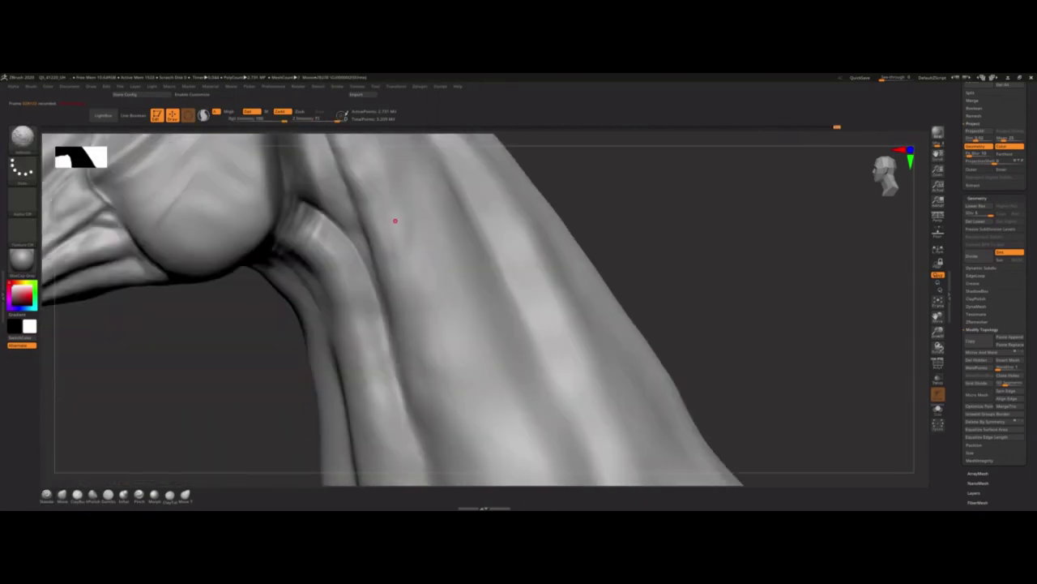
{"action": "mouse_move", "coordinate": [481, 293]}
{"action": "right_mouse_down"}
{"action": "mouse_move", "coordinate": [444, 415]}
{"action": "mouse_move", "coordinate": [461, 351]}
{"action": "mouse_move", "coordinate": [409, 247]}
{"action": "right_mouse_up"}
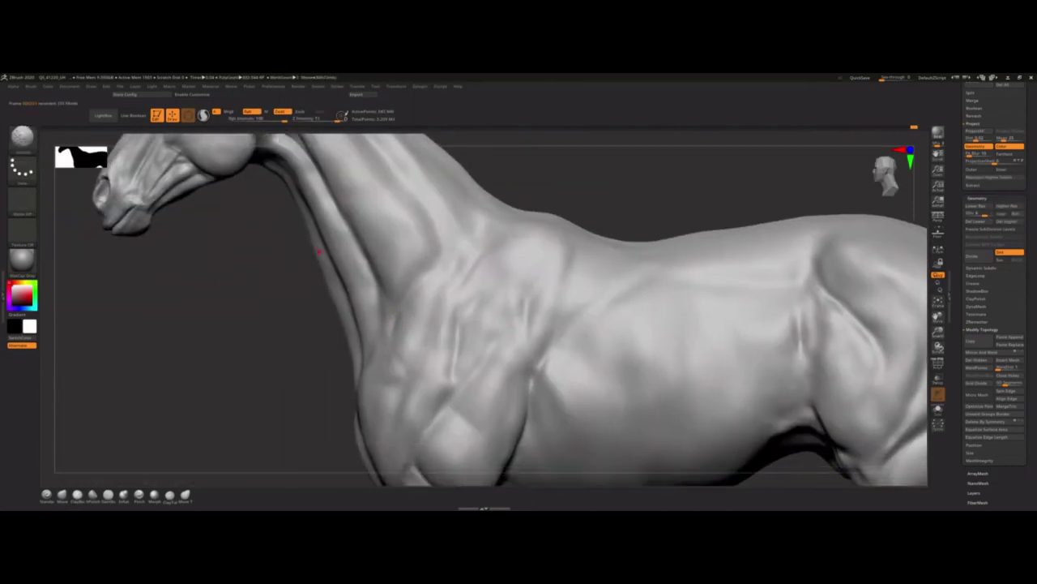
- Switch to a different sculpting brush without alpha and bring the chest, belly and legs into view
{"action": "mouse_move", "coordinate": [389, 377]}
{"action": "right_mouse_down"}
{"action": "mouse_move", "coordinate": [405, 297]}
{"action": "mouse_move", "coordinate": [392, 326]}
{"action": "mouse_move", "coordinate": [417, 331]}
{"action": "right_mouse_up"}
{"action": "key", "text": "b"}
{"action": "key", "text": "t"}
{"action": "key", "text": "d"}
{"action": "right_click_drag", "start_coordinate": [374, 284], "coordinate": [351, 273]}
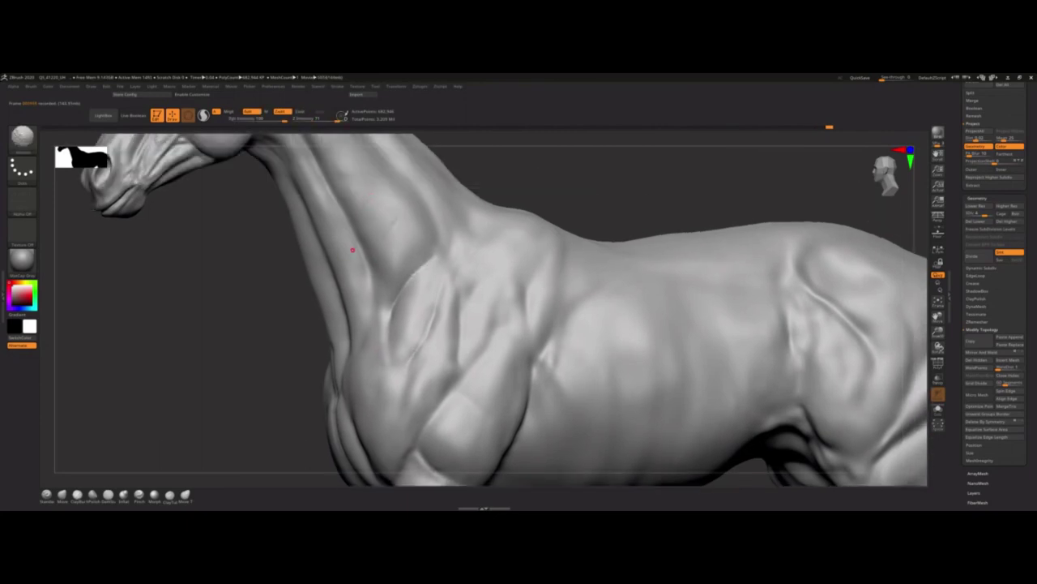
{"action": "mouse_move", "coordinate": [343, 232]}
{"action": "right_mouse_down"}
{"action": "mouse_move", "coordinate": [348, 190]}
{"action": "mouse_move", "coordinate": [279, 347]}
{"action": "mouse_move", "coordinate": [276, 322]}
{"action": "mouse_move", "coordinate": [344, 393]}
{"action": "right_mouse_up"}
- Paint trial MaskPen strokes on the chest and shoulder, clearing each afterward
{"action": "left_click_drag", "start_coordinate": [345, 393], "coordinate": [309, 327], "text": "ctrl"}
{"action": "key", "text": "ctrl+z"}
{"action": "right_click_drag", "start_coordinate": [309, 327], "coordinate": [332, 378]}
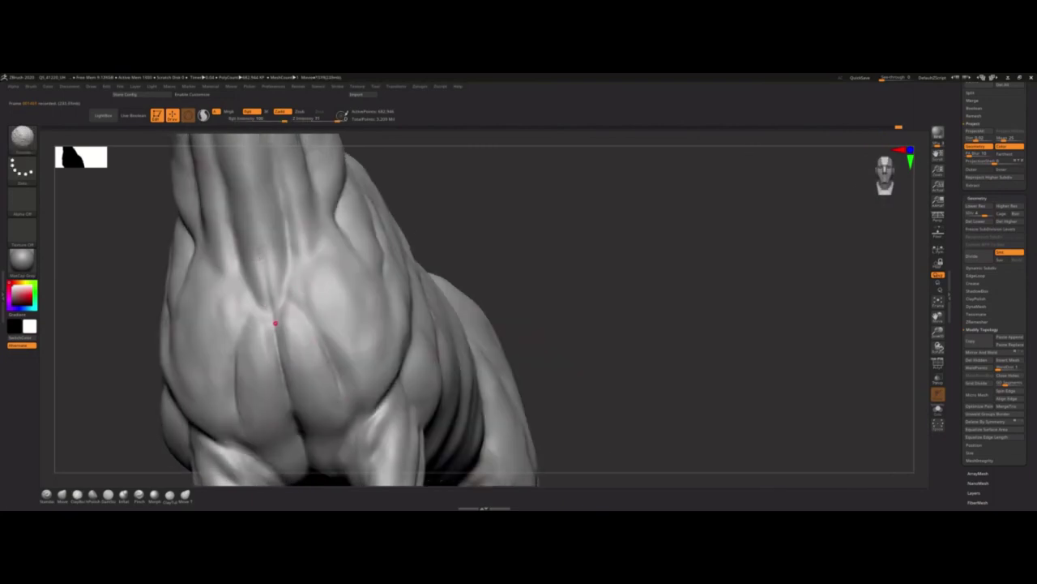
{"action": "mouse_move", "coordinate": [308, 308]}
{"action": "right_mouse_down"}
{"action": "mouse_move", "coordinate": [372, 347]}
{"action": "mouse_move", "coordinate": [271, 408]}
{"action": "right_mouse_up"}
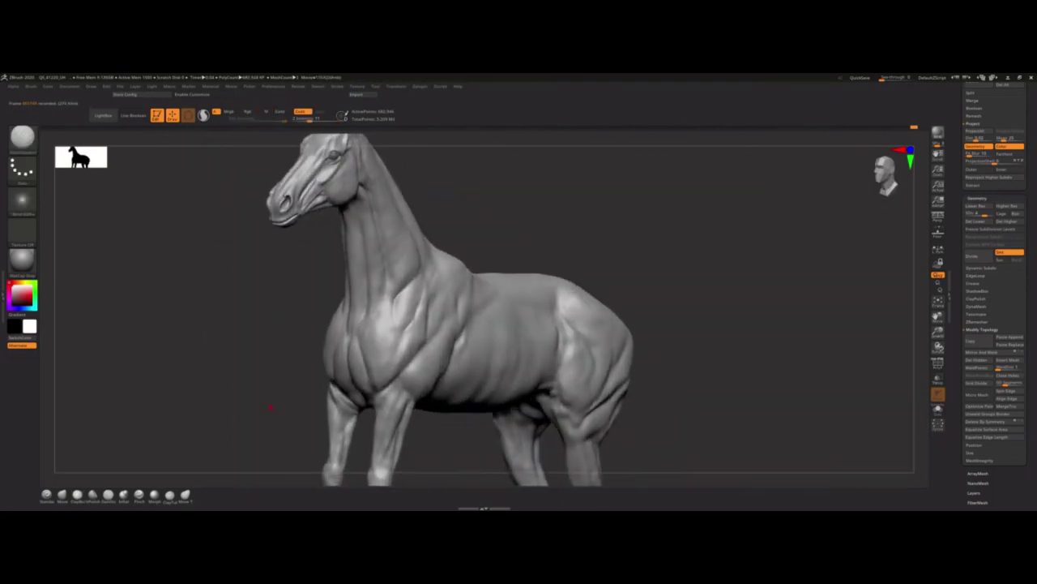
{"action": "left_click_drag", "start_coordinate": [408, 308], "coordinate": [427, 207], "text": "ctrl"}
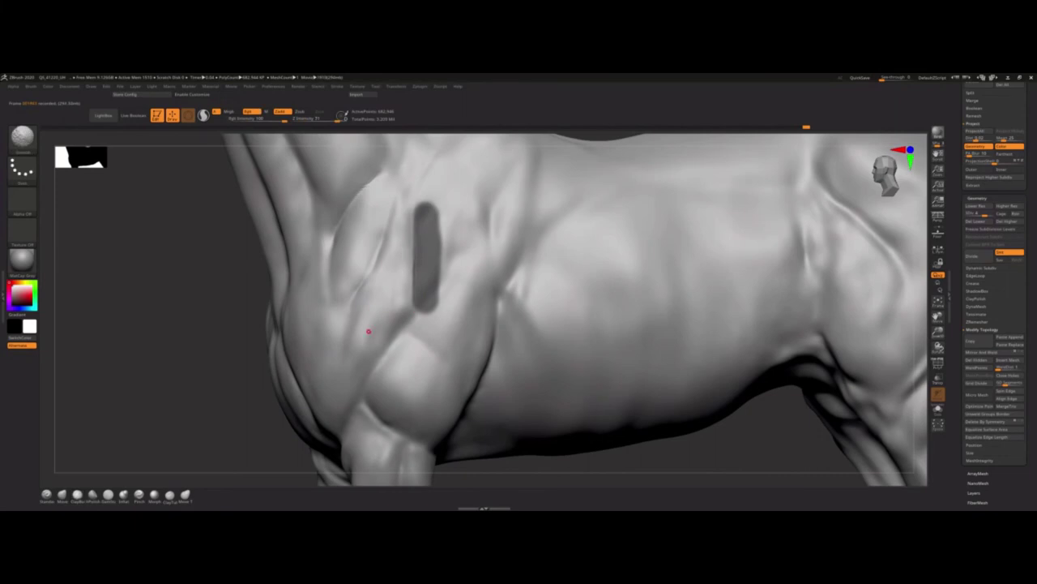
{"action": "key", "text": "ctrl+z"}
- Review the forelegs and whole horse, then mask along the groove on the barrel
{"action": "mouse_move", "coordinate": [368, 331]}
{"action": "right_mouse_down"}
{"action": "mouse_move", "coordinate": [482, 375]}
{"action": "mouse_move", "coordinate": [416, 377]}
{"action": "mouse_move", "coordinate": [424, 290]}
{"action": "mouse_move", "coordinate": [411, 254]}
{"action": "mouse_move", "coordinate": [352, 261]}
{"action": "mouse_move", "coordinate": [405, 262]}
{"action": "right_mouse_up"}
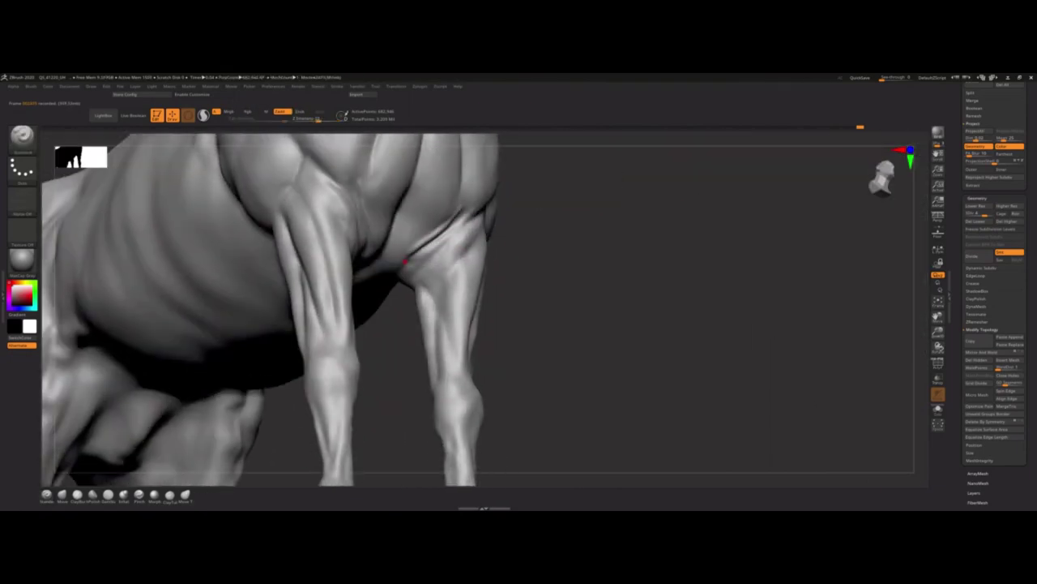
{"action": "right_click_drag", "start_coordinate": [463, 215], "coordinate": [460, 201]}
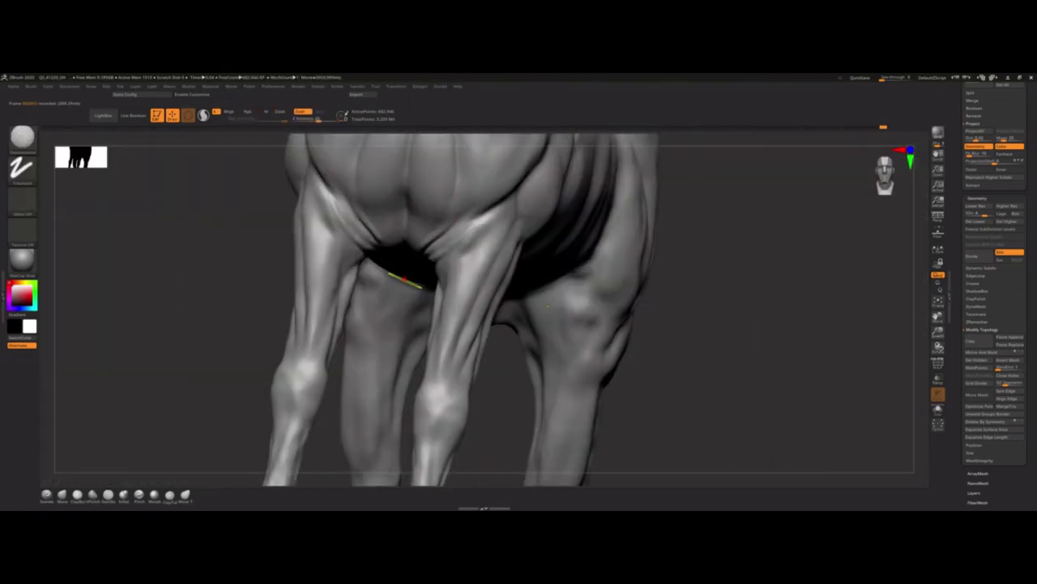
{"action": "mouse_move", "coordinate": [408, 180]}
{"action": "right_mouse_down"}
{"action": "mouse_move", "coordinate": [504, 248]}
{"action": "mouse_move", "coordinate": [381, 333]}
{"action": "mouse_move", "coordinate": [411, 333]}
{"action": "right_mouse_up"}
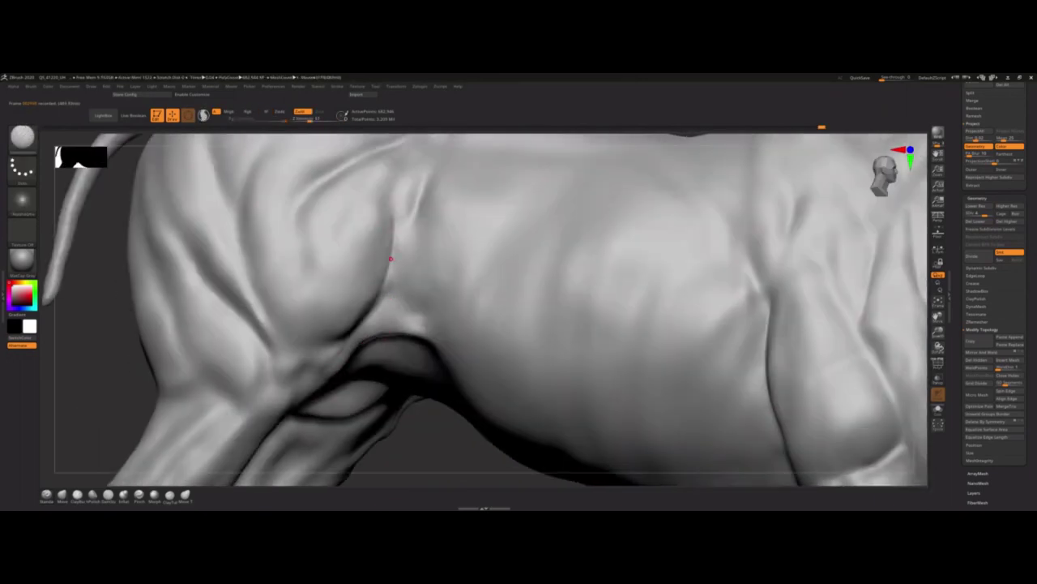
{"action": "mouse_move", "coordinate": [391, 300]}
{"action": "right_mouse_down"}
{"action": "mouse_move", "coordinate": [359, 248]}
{"action": "mouse_move", "coordinate": [339, 313]}
{"action": "right_mouse_up"}
{"action": "left_click_drag", "start_coordinate": [340, 313], "coordinate": [354, 259], "text": "ctrl"}
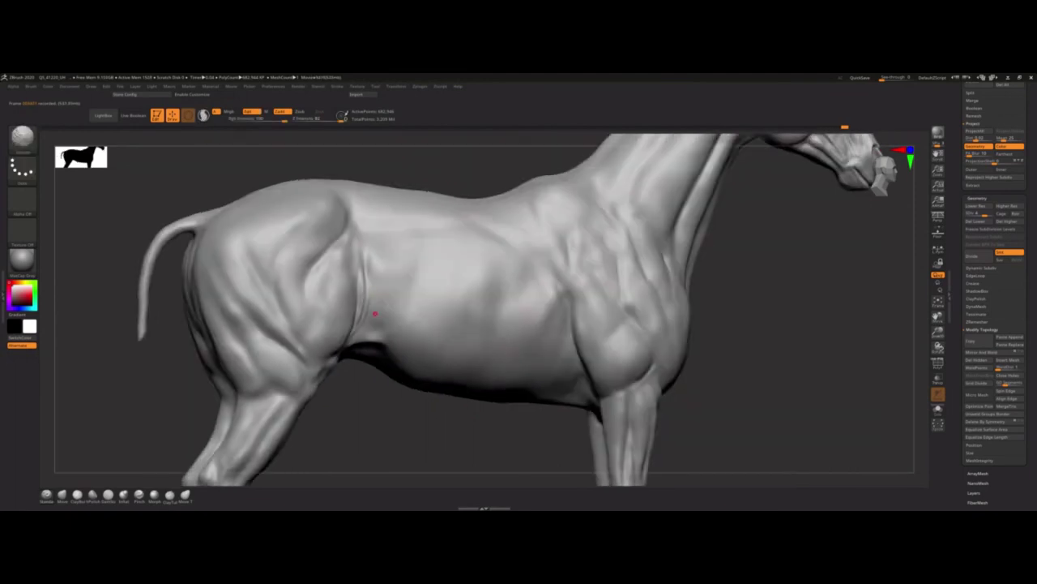
{"action": "mouse_move", "coordinate": [359, 240]}
{"action": "right_mouse_down"}
{"action": "mouse_move", "coordinate": [333, 348]}
{"action": "mouse_move", "coordinate": [344, 308]}
{"action": "mouse_move", "coordinate": [275, 220]}
{"action": "right_mouse_up"}
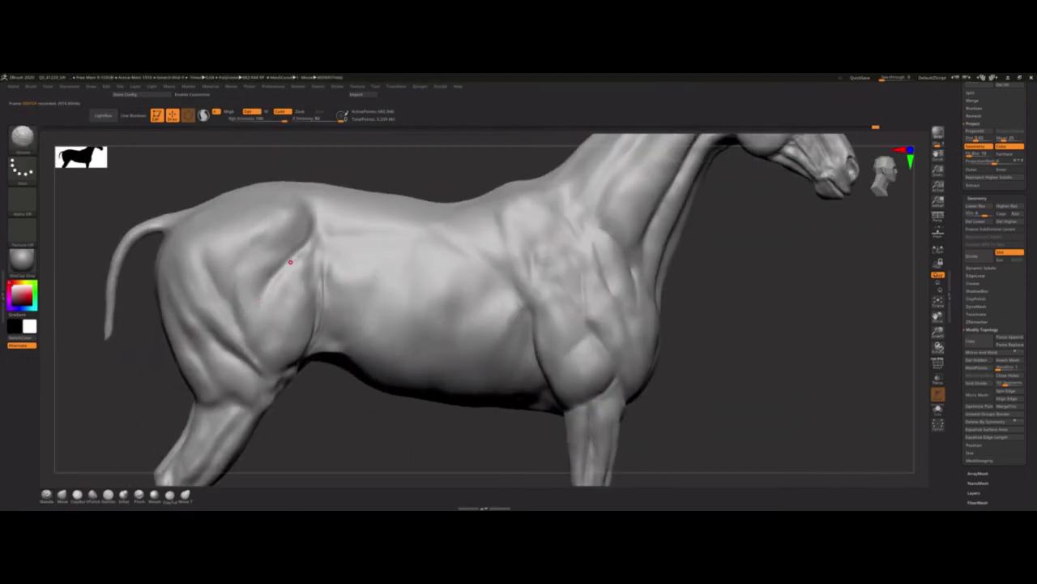
- Mask two strokes on the shoulder, then clear all masks
{"action": "right_click_drag", "start_coordinate": [194, 307], "coordinate": [427, 278]}
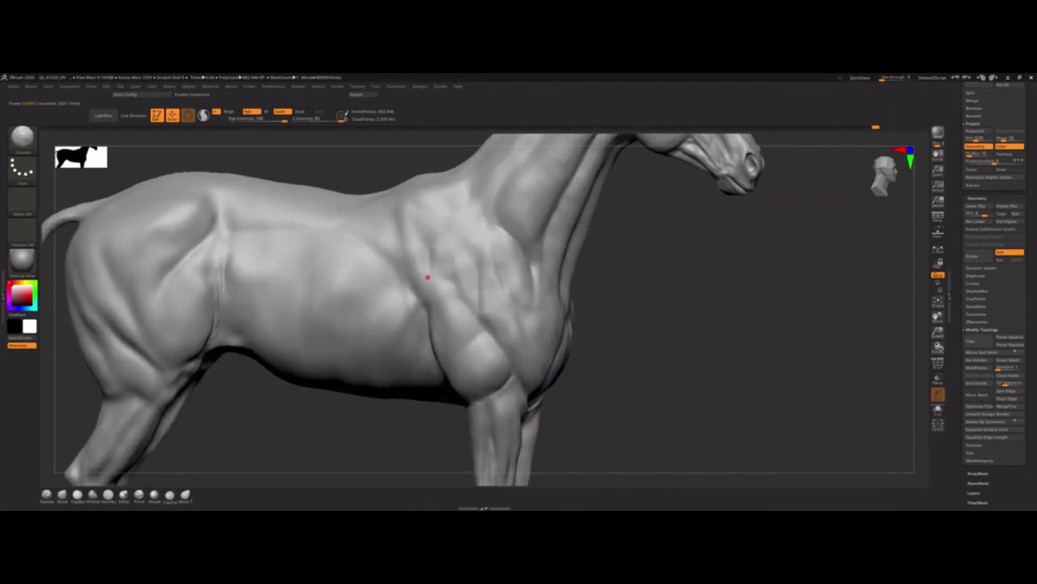
{"action": "left_click_drag", "start_coordinate": [484, 241], "coordinate": [496, 316], "text": "ctrl"}
{"action": "left_click_drag", "start_coordinate": [430, 231], "coordinate": [484, 344], "text": "ctrl"}
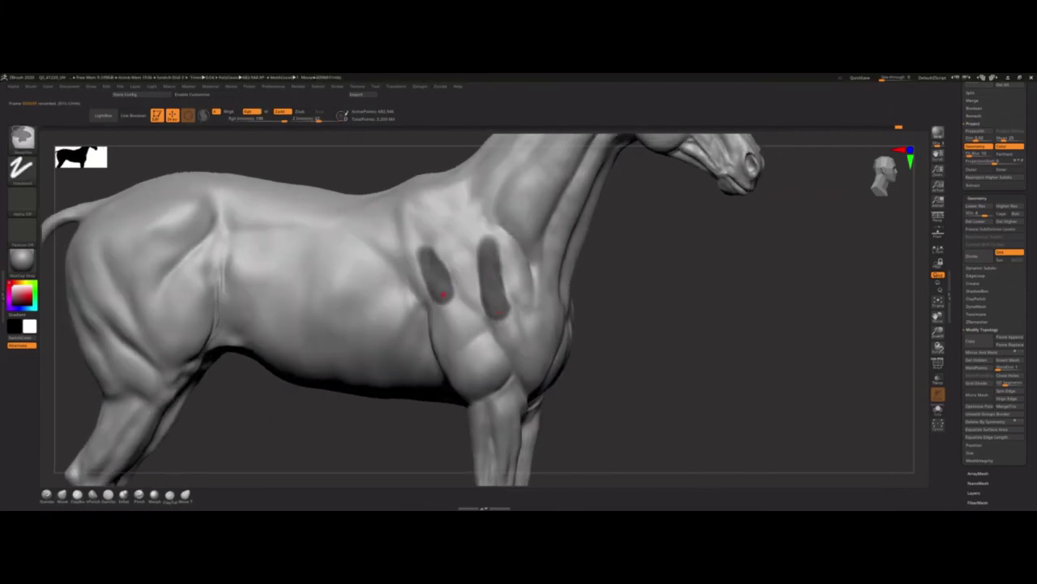
{"action": "key", "text": "ctrl+shift+a"}
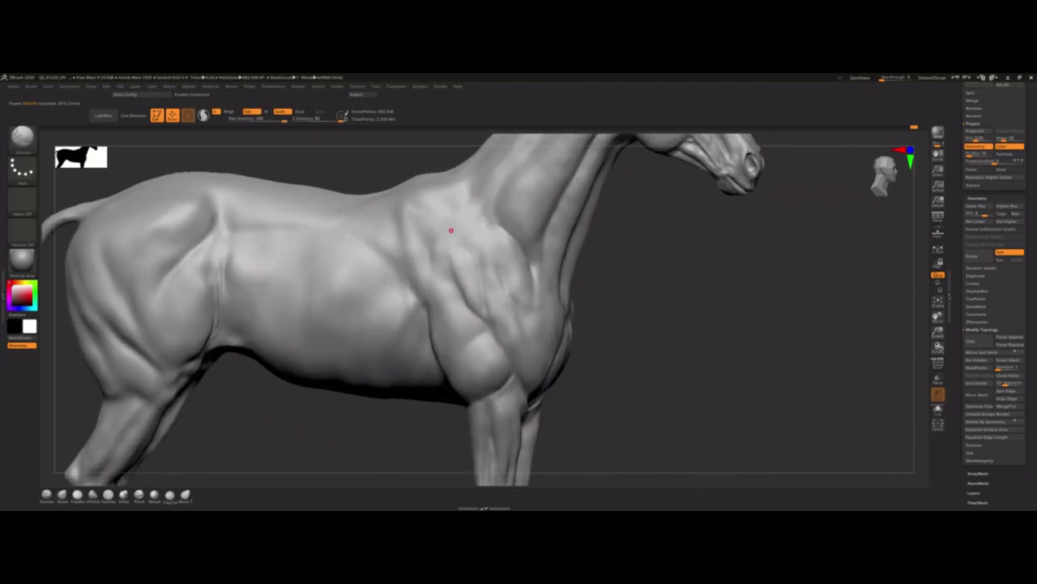
- Switch to the Standard brush with dotted stroke and rotate the horse to a side-on torso view
{"action": "key", "text": "b"}
{"action": "key", "text": "s"}
{"action": "key", "text": "t"}
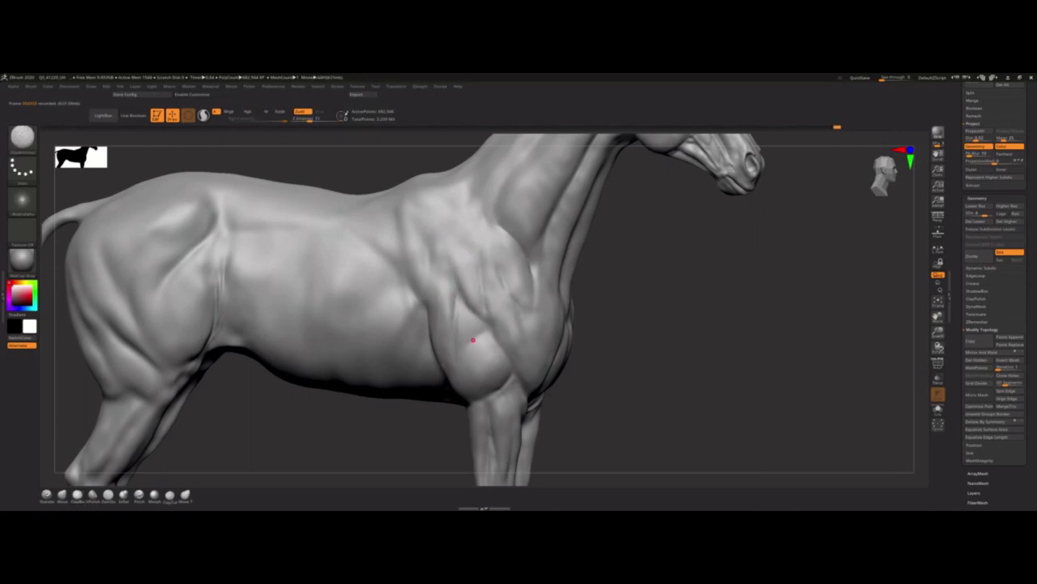
{"action": "right_click_drag", "start_coordinate": [459, 335], "coordinate": [440, 318], "text": "alt"}
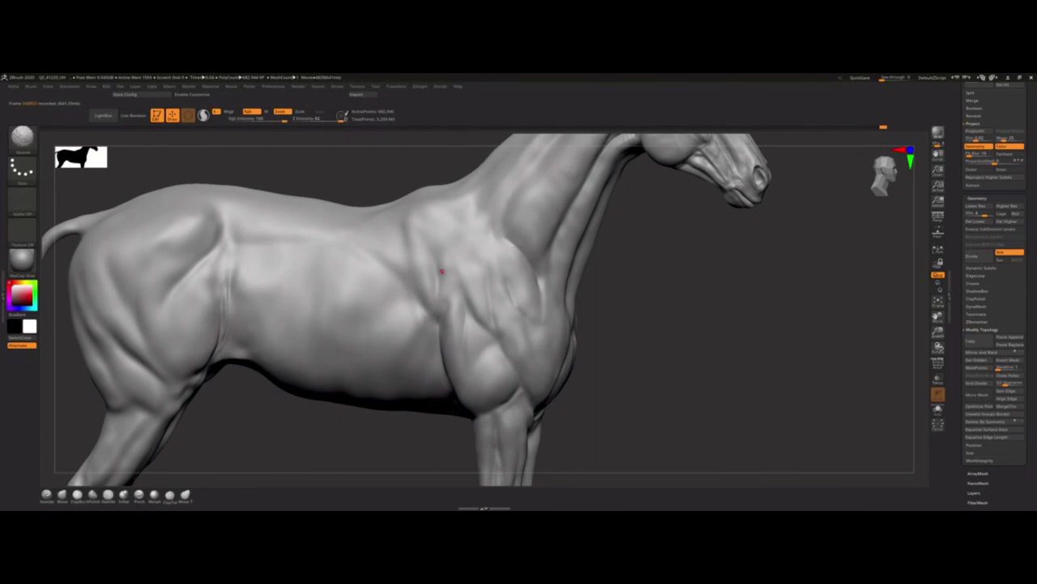
{"action": "right_click_drag", "start_coordinate": [438, 270], "coordinate": [435, 372]}
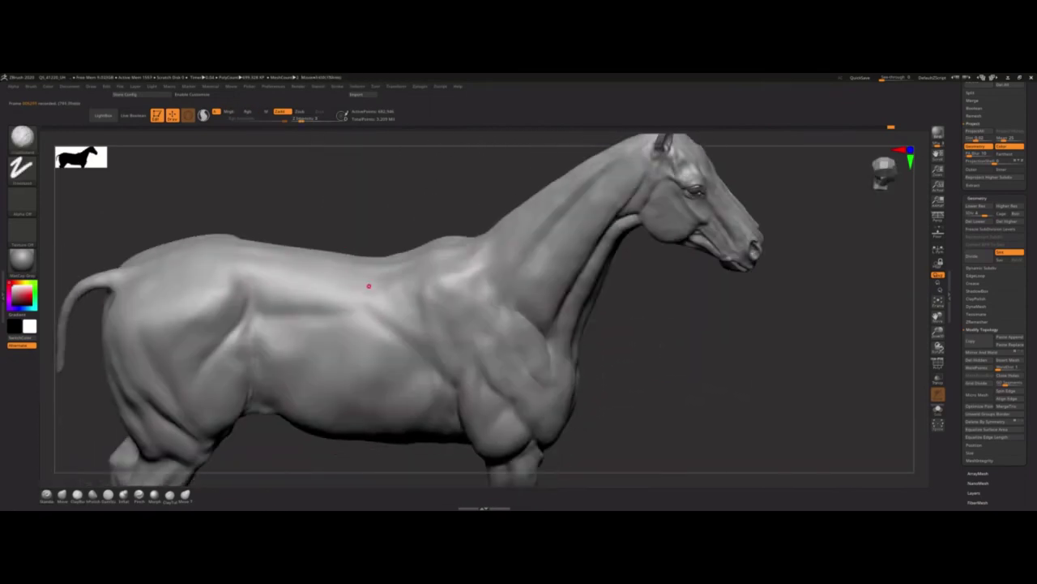
{"action": "right_click_drag", "start_coordinate": [369, 285], "coordinate": [382, 205]}
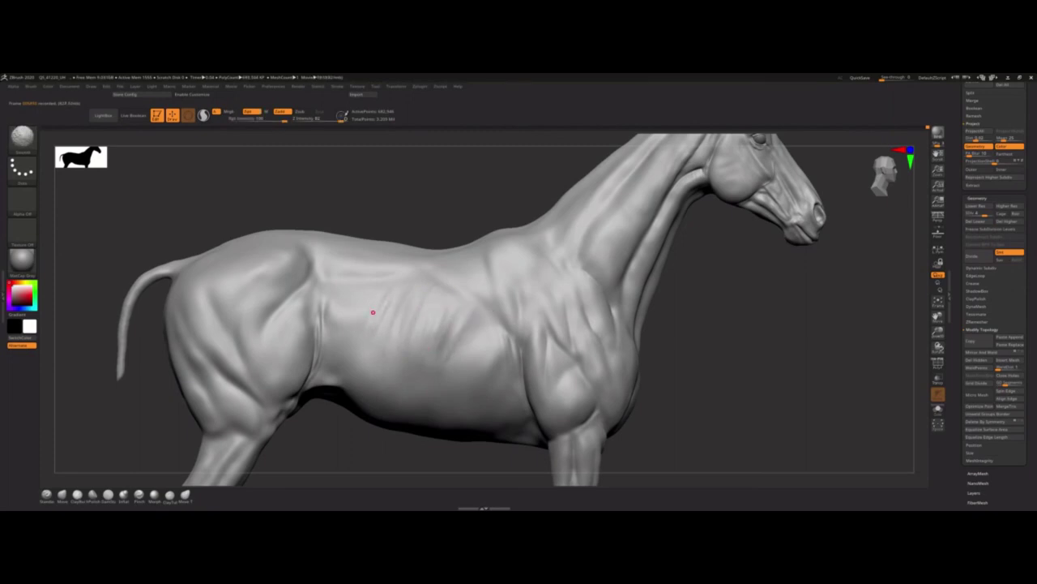
{"action": "mouse_move", "coordinate": [373, 312]}
{"action": "right_mouse_down"}
{"action": "mouse_move", "coordinate": [424, 278]}
{"action": "mouse_move", "coordinate": [401, 332]}
{"action": "mouse_move", "coordinate": [526, 354]}
{"action": "mouse_move", "coordinate": [501, 296]}
{"action": "right_mouse_up"}
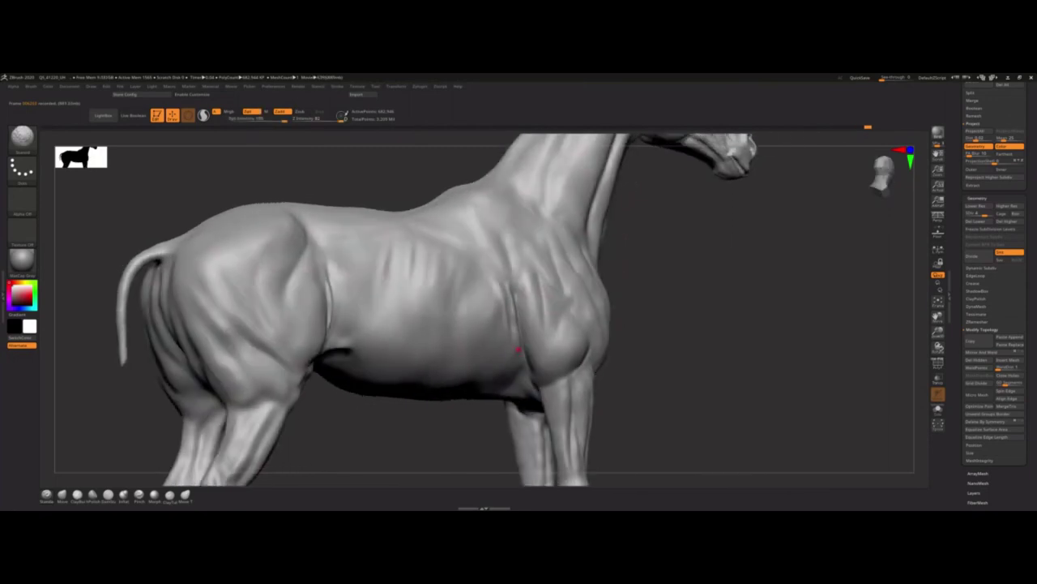
{"action": "mouse_move", "coordinate": [518, 348]}
{"action": "right_mouse_down"}
{"action": "mouse_move", "coordinate": [586, 215]}
{"action": "mouse_move", "coordinate": [560, 252]}
{"action": "right_mouse_up"}
- Smooth out the dark crease near the elbow, then frame the horse and view it from the rear
{"action": "key", "text": "shift"}
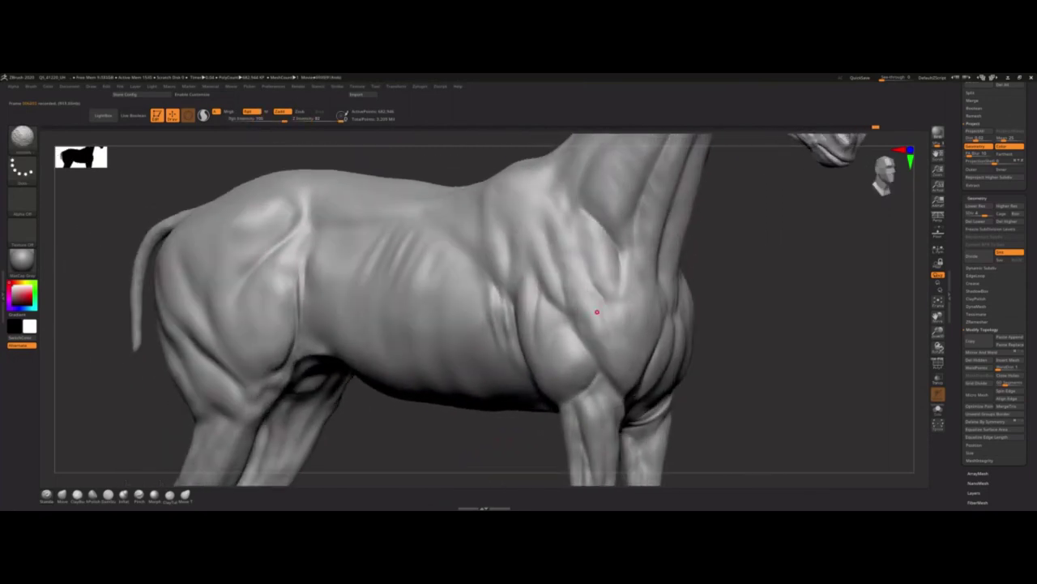
{"action": "right_click_drag", "start_coordinate": [559, 230], "coordinate": [580, 374]}
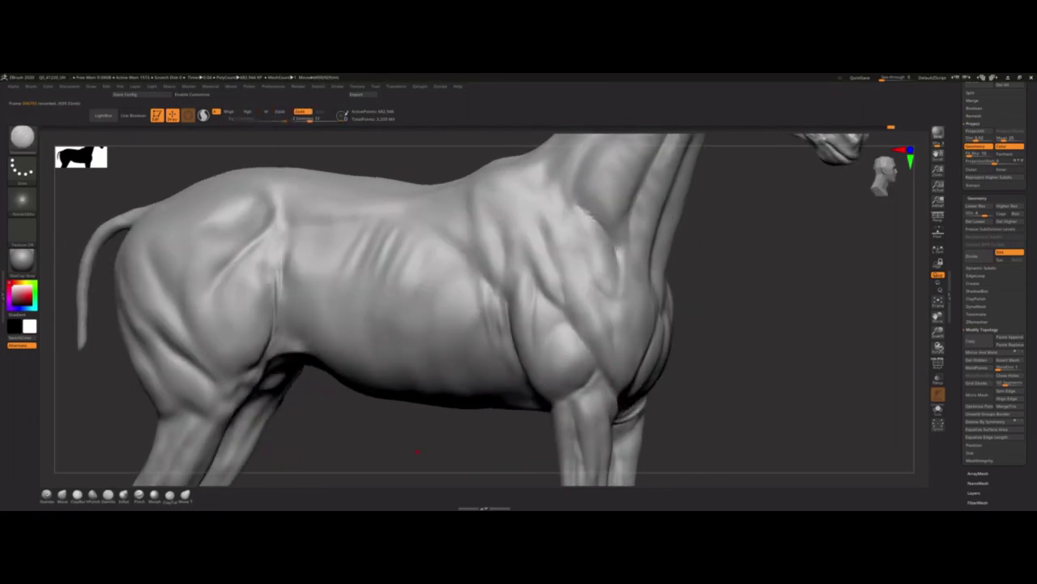
{"action": "left_click_drag", "start_coordinate": [570, 352], "coordinate": [598, 398], "text": "shift"}
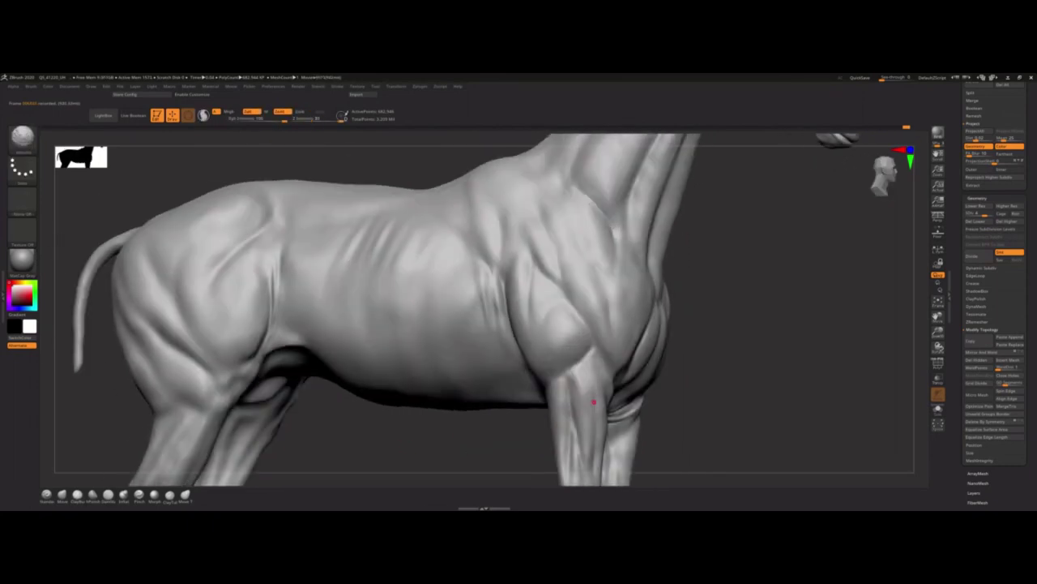
{"action": "right_click_drag", "start_coordinate": [585, 354], "coordinate": [500, 306], "text": "alt"}
{"action": "right_click_drag", "start_coordinate": [497, 350], "coordinate": [556, 273]}
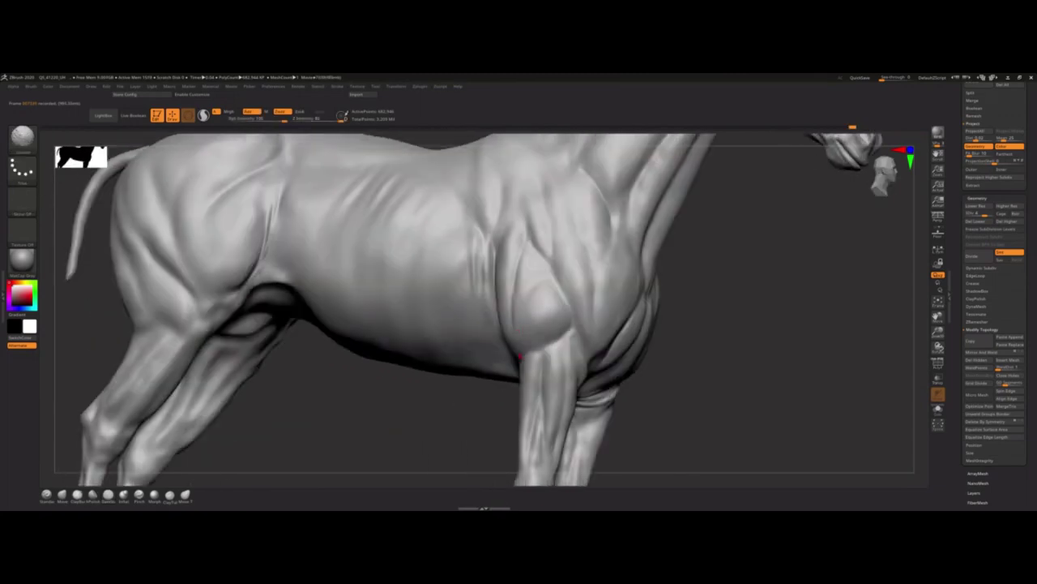
{"action": "key", "text": "f"}
{"action": "right_click_drag", "start_coordinate": [429, 395], "coordinate": [359, 360]}
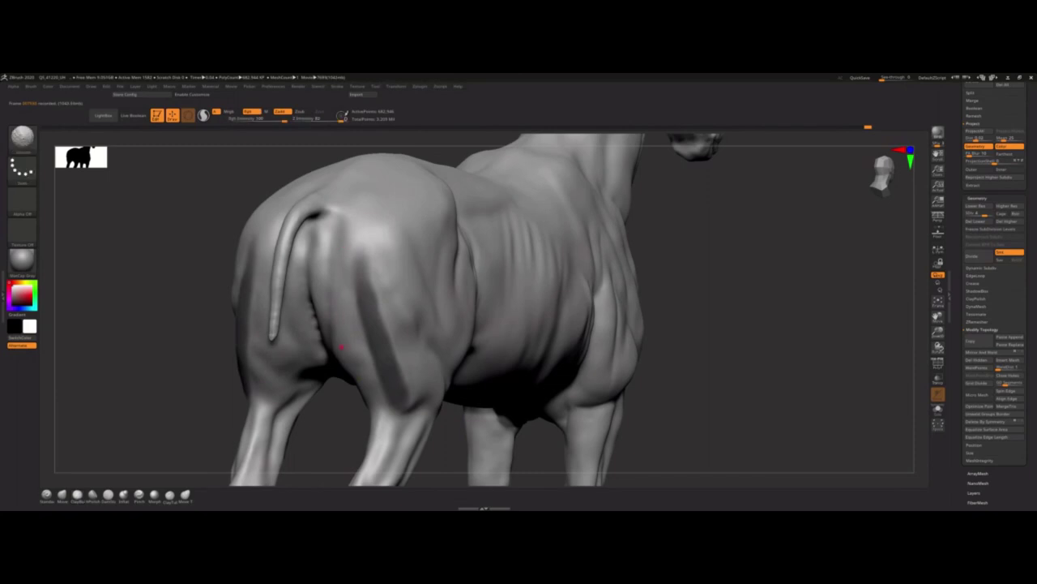
- Carve and deepen a crease along the horse's barrel, seen from behind
{"action": "mouse_move", "coordinate": [262, 341]}
{"action": "right_mouse_down"}
{"action": "mouse_move", "coordinate": [300, 322]}
{"action": "mouse_move", "coordinate": [284, 243]}
{"action": "right_mouse_up"}
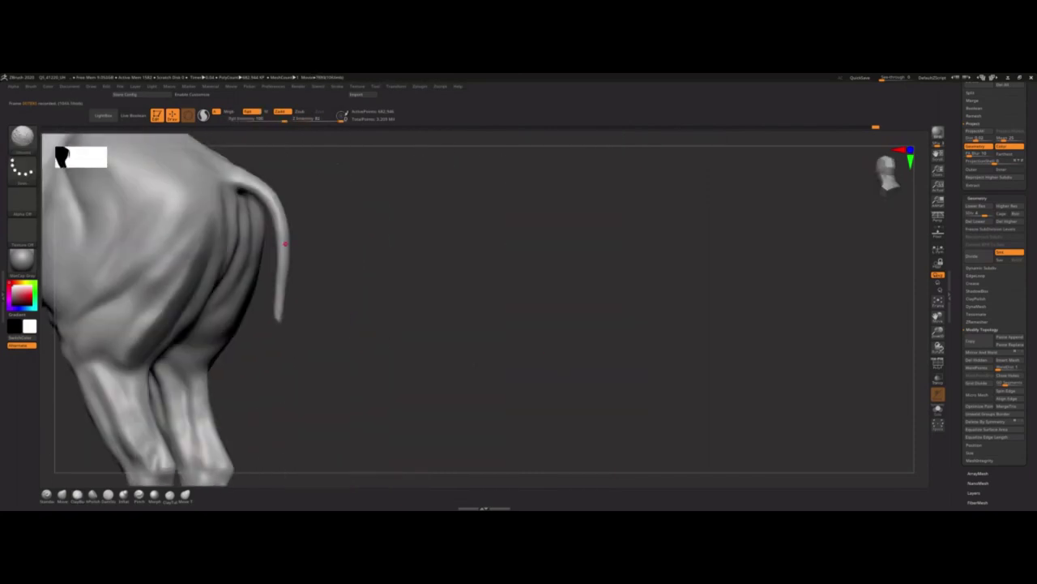
{"action": "right_click_drag", "start_coordinate": [198, 395], "coordinate": [325, 296]}
{"action": "left_click_drag", "start_coordinate": [343, 257], "coordinate": [355, 323]}
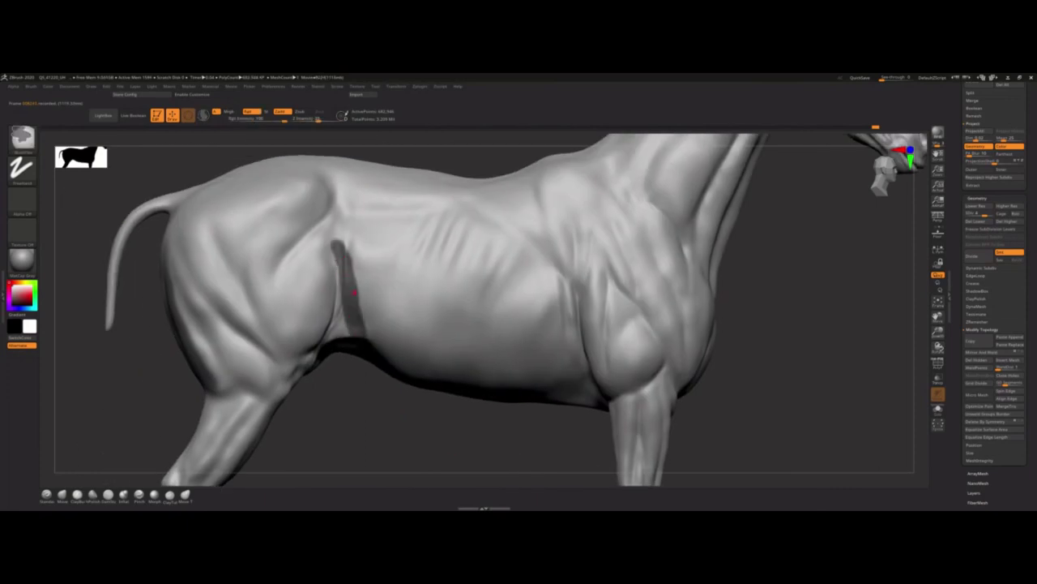
- View the horse from rear and above, return to Freehand stroke and adjust the Draw Size
{"action": "mouse_move", "coordinate": [354, 292]}
{"action": "right_mouse_down"}
{"action": "mouse_move", "coordinate": [359, 343]}
{"action": "mouse_move", "coordinate": [369, 296]}
{"action": "right_mouse_up"}
{"action": "mouse_move", "coordinate": [383, 368]}
{"action": "right_mouse_down"}
{"action": "mouse_move", "coordinate": [343, 262]}
{"action": "mouse_move", "coordinate": [375, 346]}
{"action": "mouse_move", "coordinate": [357, 332]}
{"action": "mouse_move", "coordinate": [352, 292]}
{"action": "mouse_move", "coordinate": [412, 398]}
{"action": "mouse_move", "coordinate": [364, 328]}
{"action": "mouse_move", "coordinate": [341, 341]}
{"action": "mouse_move", "coordinate": [484, 300]}
{"action": "right_mouse_up"}
{"action": "key", "text": "shift"}
{"action": "key", "text": "shift"}
{"action": "key", "text": "s"}
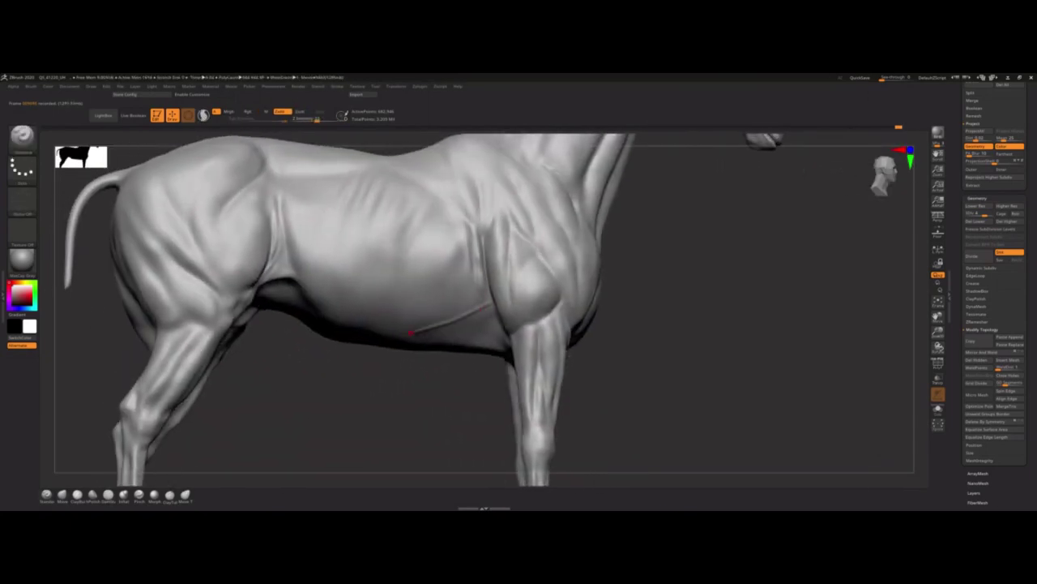
{"action": "left_click_drag", "start_coordinate": [379, 315], "coordinate": [450, 316]}
{"action": "mouse_move", "coordinate": [484, 306]}
{"action": "right_mouse_down"}
{"action": "mouse_move", "coordinate": [406, 316]}
{"action": "mouse_move", "coordinate": [440, 416]}
{"action": "mouse_move", "coordinate": [340, 367]}
{"action": "mouse_move", "coordinate": [361, 344]}
{"action": "right_mouse_up"}
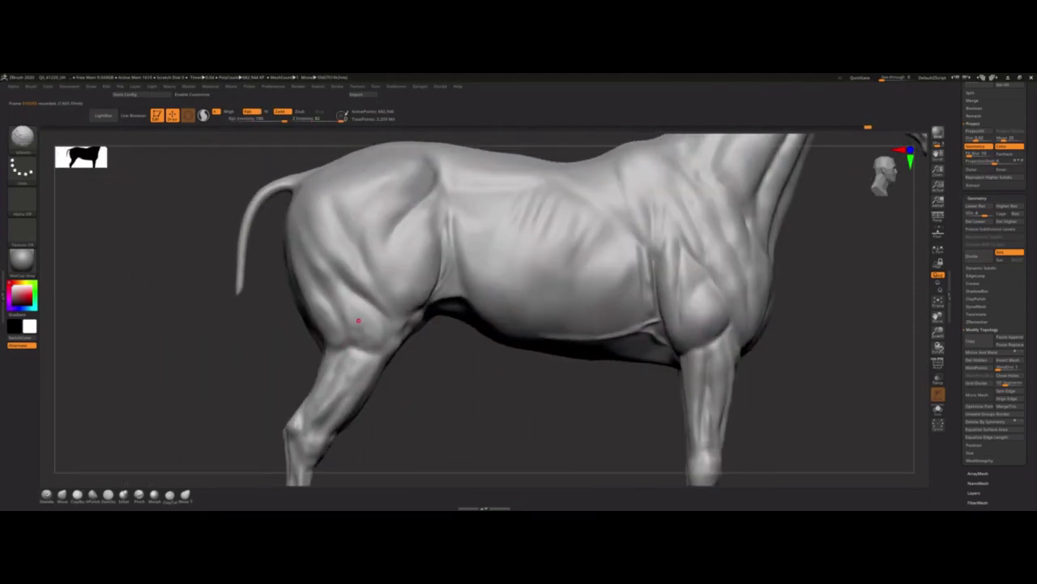
{"action": "key", "text": "b"}
{"action": "key", "text": "c"}
{"action": "key", "text": "b"}
{"action": "key", "text": "b"}
{"action": "key", "text": "s"}
{"action": "key", "text": "t"}
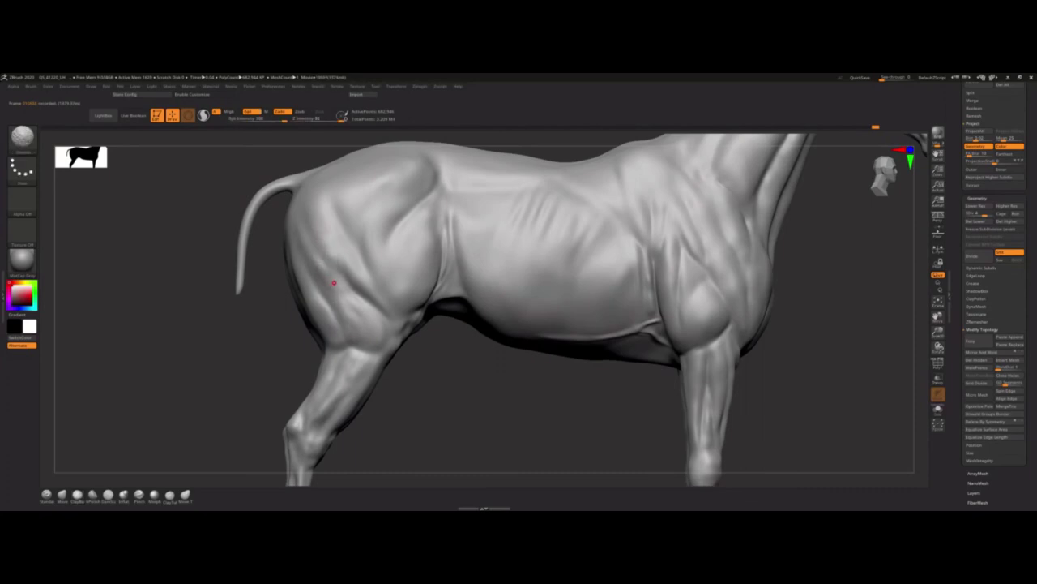
{"action": "key", "text": "b"}
{"action": "key", "text": "d"}
{"action": "key", "text": "s"}
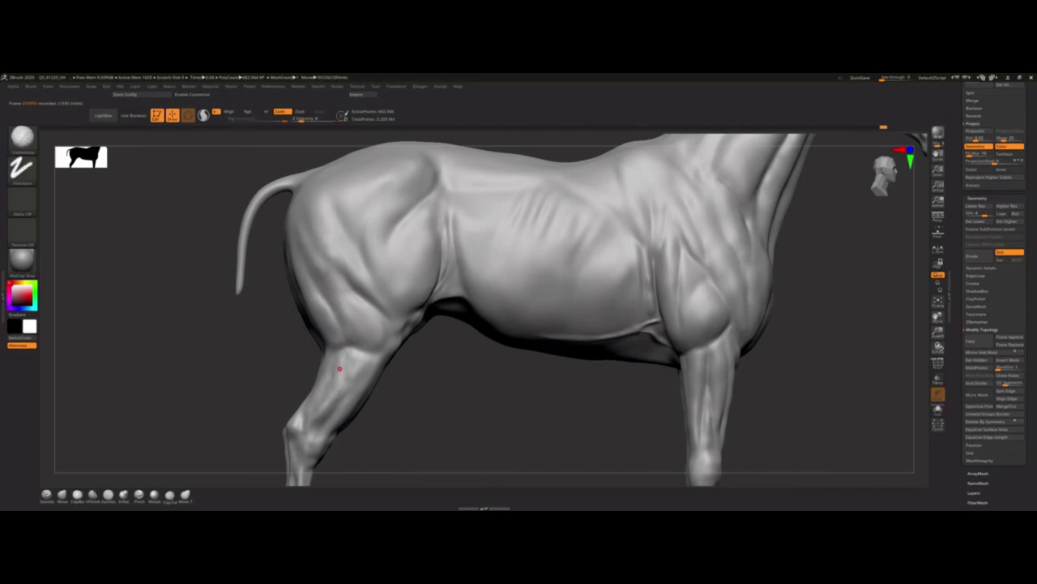
{"action": "left_click_drag", "start_coordinate": [356, 347], "coordinate": [372, 341]}
{"action": "key", "text": "b"}
{"action": "key", "text": "s"}
{"action": "key", "text": "t"}
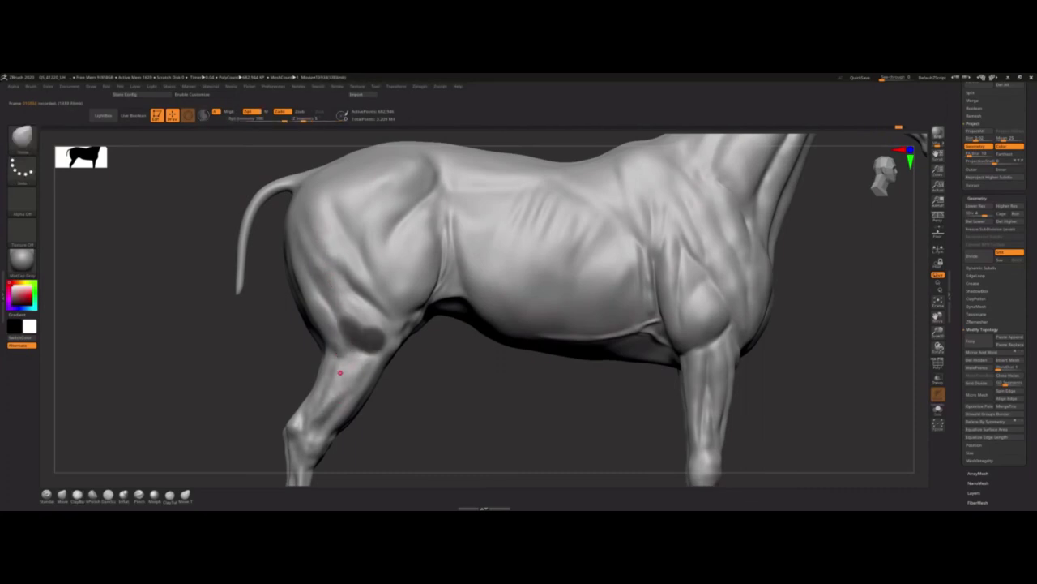
{"action": "key", "text": "ctrl+z"}
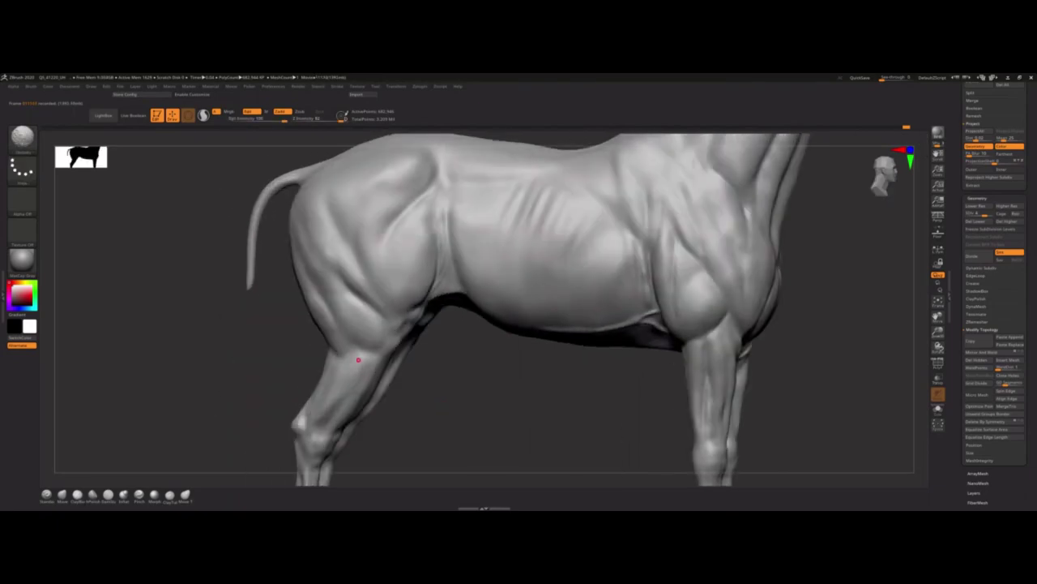
{"action": "key", "text": "f"}
- Carve a thin vein line on the upper foreleg and reframe the whole horse
{"action": "scroll", "coordinate": [423, 343], "scroll_direction": "up", "scroll_amount": 5}
{"action": "scroll", "coordinate": [427, 325], "scroll_direction": "up", "scroll_amount": 3}
{"action": "left_click_drag", "start_coordinate": [413, 313], "coordinate": [452, 339]}
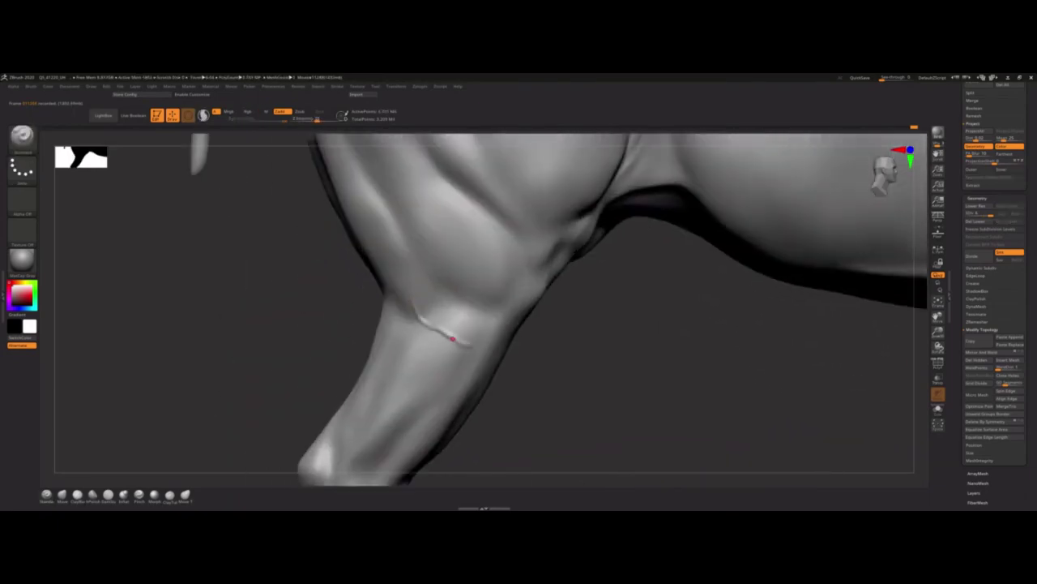
{"action": "key", "text": "f"}
{"action": "scroll", "coordinate": [472, 314], "scroll_direction": "up", "scroll_amount": 3}
{"action": "scroll", "coordinate": [473, 315], "scroll_direction": "down", "scroll_amount": 3}
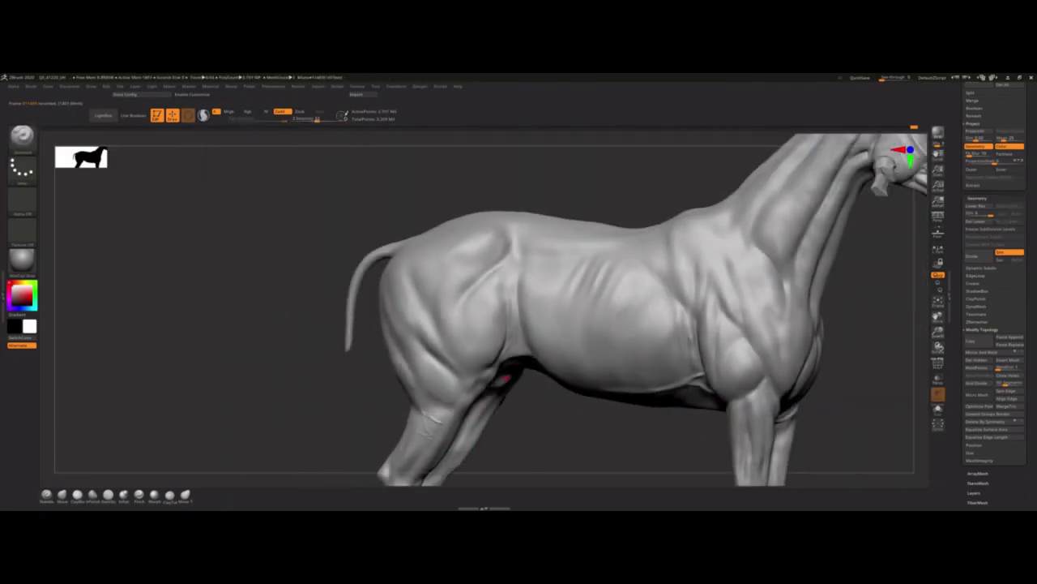
{"action": "scroll", "coordinate": [472, 314], "scroll_direction": "up", "scroll_amount": 5}
{"action": "scroll", "coordinate": [475, 435], "scroll_direction": "down", "scroll_amount": 3}
{"action": "scroll", "coordinate": [479, 371], "scroll_direction": "up", "scroll_amount": 2}
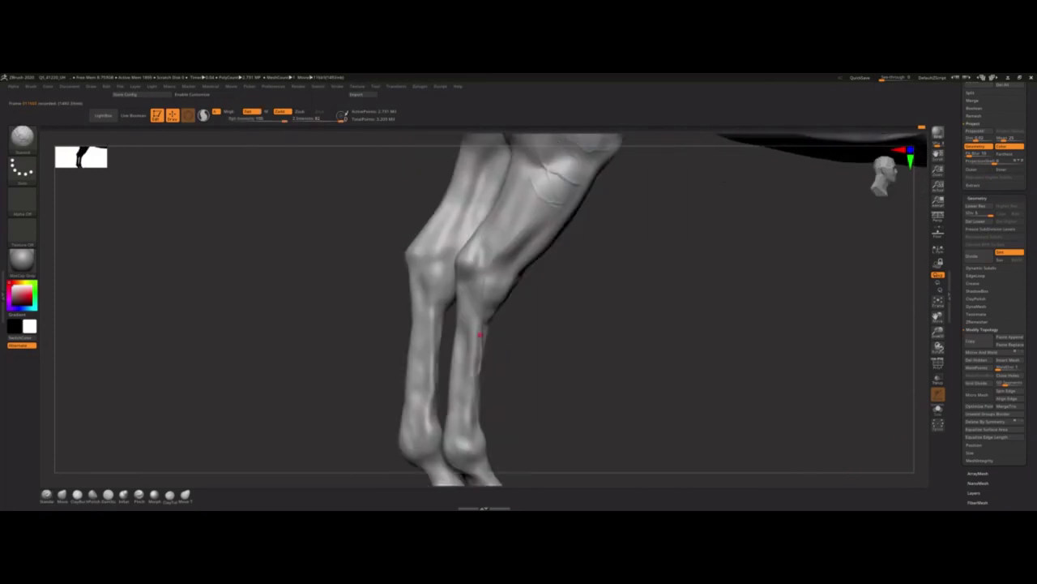
{"action": "scroll", "coordinate": [458, 347], "scroll_direction": "up", "scroll_amount": 3}
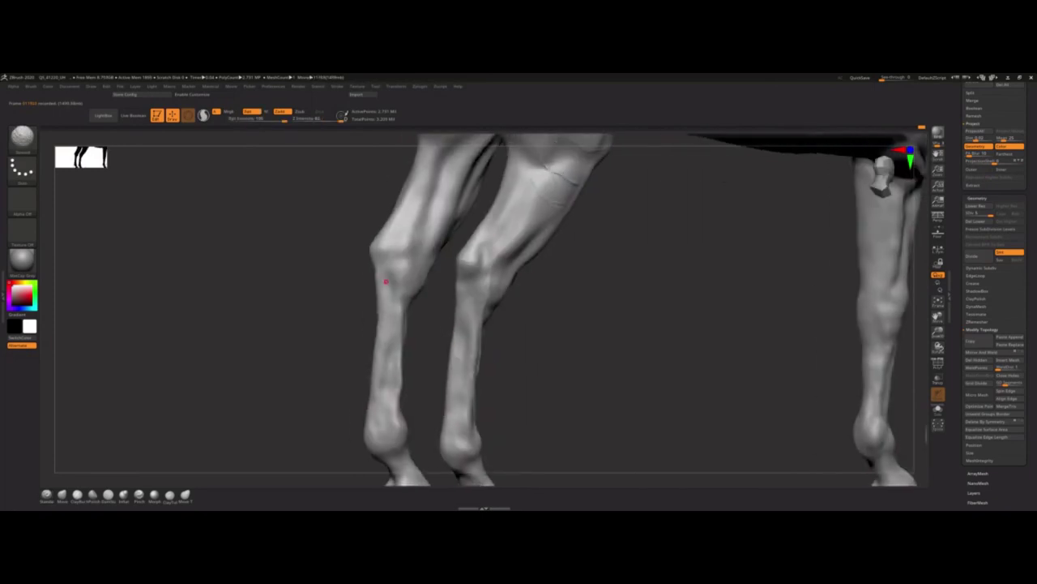
- Isolate the foreleg polygroup with Ctrl+Shift-click, then unhide the whole horse
{"action": "right_click_drag", "start_coordinate": [385, 281], "coordinate": [398, 365]}
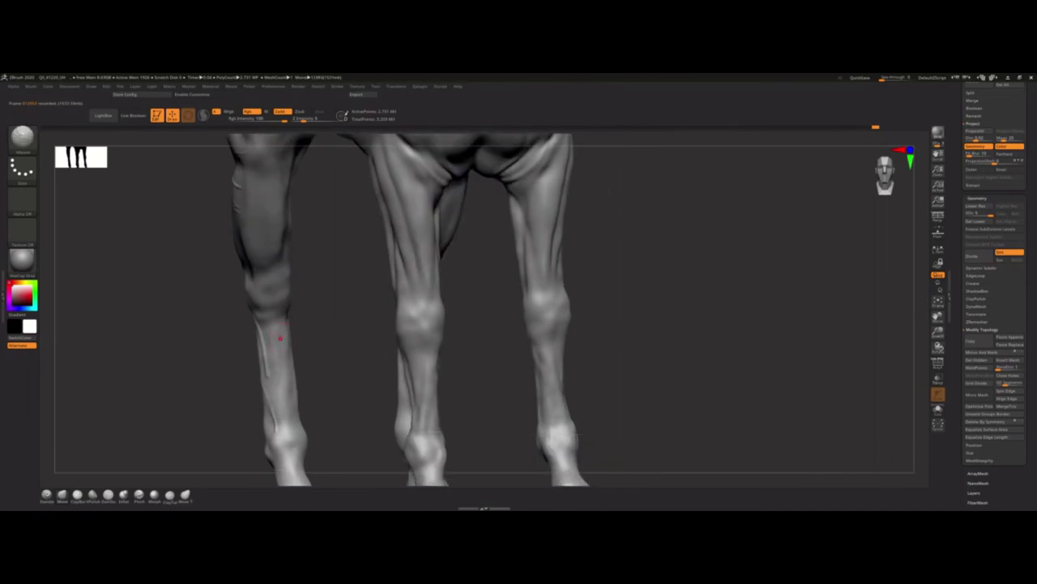
{"action": "right_click_drag", "start_coordinate": [279, 337], "coordinate": [508, 309]}
{"action": "mouse_move", "coordinate": [511, 356]}
{"action": "right_mouse_down"}
{"action": "mouse_move", "coordinate": [537, 426]}
{"action": "mouse_move", "coordinate": [243, 405]}
{"action": "mouse_move", "coordinate": [596, 423]}
{"action": "mouse_move", "coordinate": [424, 378]}
{"action": "mouse_move", "coordinate": [288, 375]}
{"action": "mouse_move", "coordinate": [271, 348]}
{"action": "mouse_move", "coordinate": [243, 365]}
{"action": "mouse_move", "coordinate": [353, 360]}
{"action": "right_mouse_up"}
{"action": "left_click", "coordinate": [353, 360], "text": "ctrl+shift"}
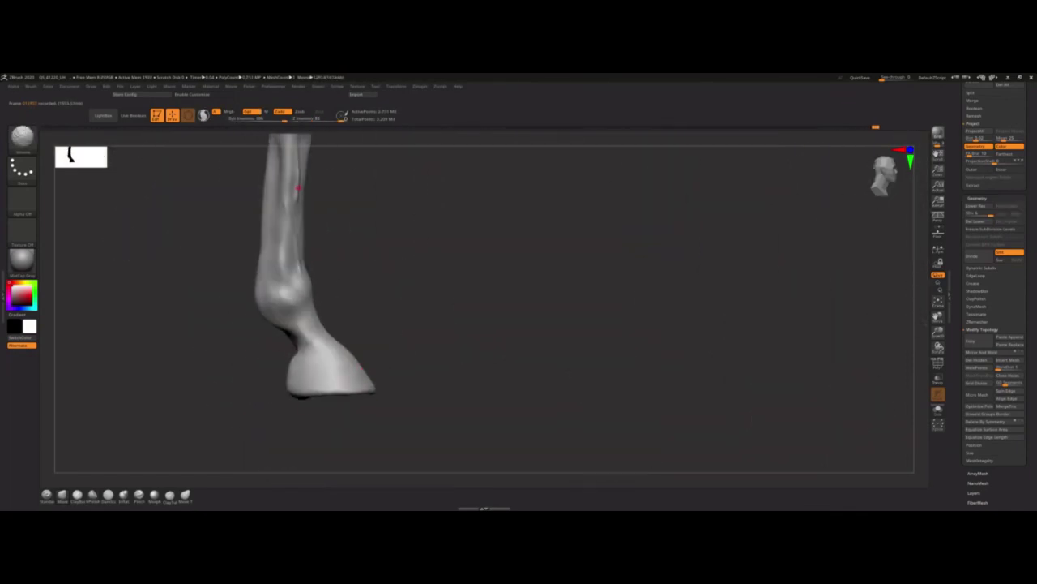
{"action": "left_click", "coordinate": [341, 196], "text": "ctrl+shift"}
{"action": "mouse_move", "coordinate": [345, 222]}
{"action": "right_mouse_down", "text": "alt"}
{"action": "mouse_move", "coordinate": [381, 343]}
{"action": "mouse_move", "coordinate": [371, 341]}
{"action": "mouse_move", "coordinate": [374, 360]}
{"action": "right_mouse_up", "text": "alt"}
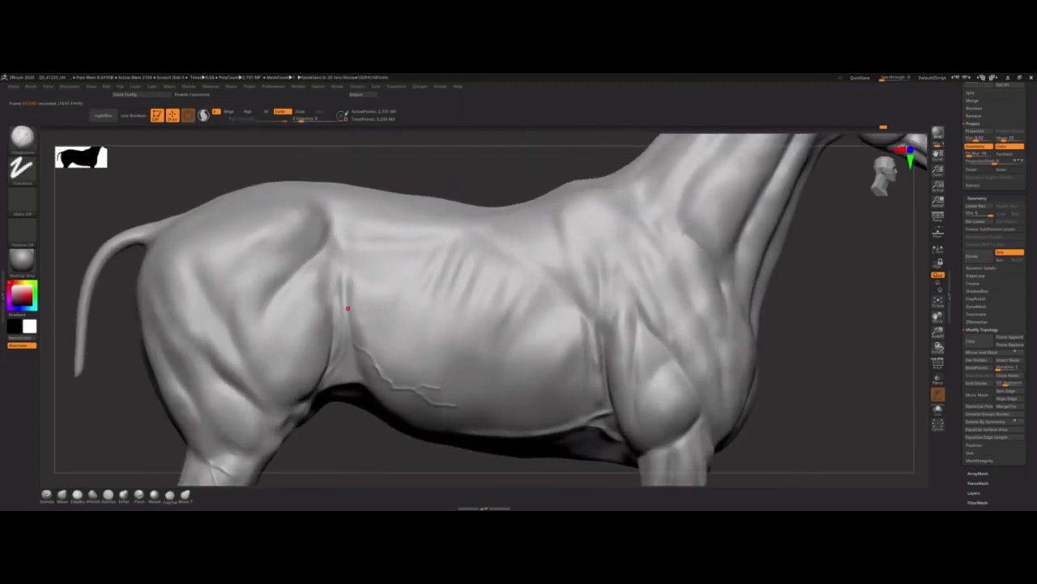
- Draw a faint vein on the body, frame the horse, and smooth the lower foreleg
{"action": "left_click_drag", "start_coordinate": [371, 301], "coordinate": [385, 270]}
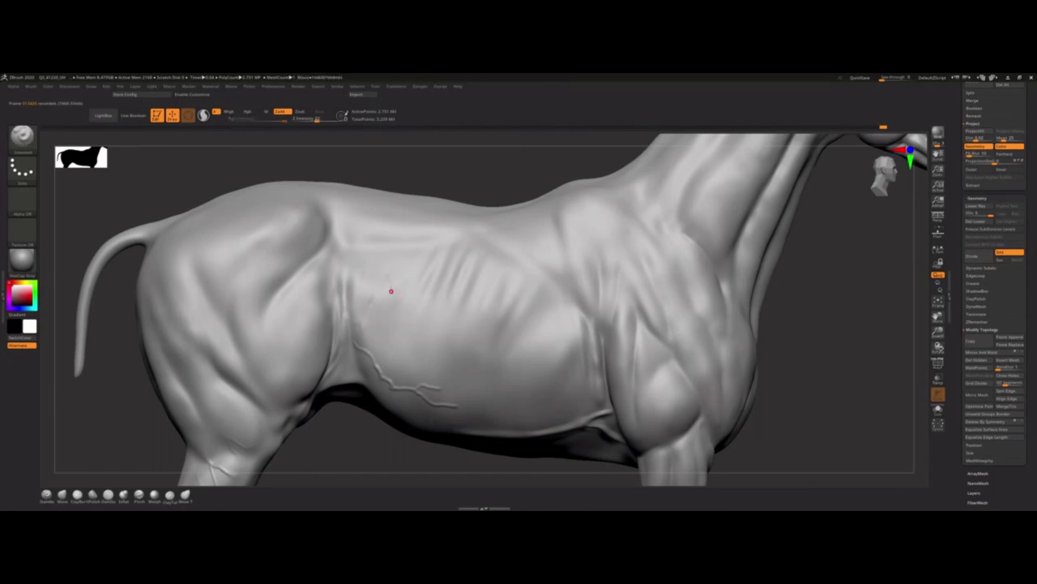
{"action": "key", "text": "f"}
{"action": "mouse_move", "coordinate": [414, 435]}
{"action": "right_mouse_down"}
{"action": "mouse_move", "coordinate": [492, 308]}
{"action": "mouse_move", "coordinate": [497, 331]}
{"action": "right_mouse_up"}
{"action": "mouse_move", "coordinate": [425, 368]}
{"action": "right_mouse_down", "text": "ctrl"}
{"action": "mouse_move", "coordinate": [505, 277]}
{"action": "mouse_move", "coordinate": [493, 364]}
{"action": "mouse_move", "coordinate": [510, 365]}
{"action": "right_mouse_up", "text": "ctrl"}
{"action": "key", "text": "shift"}
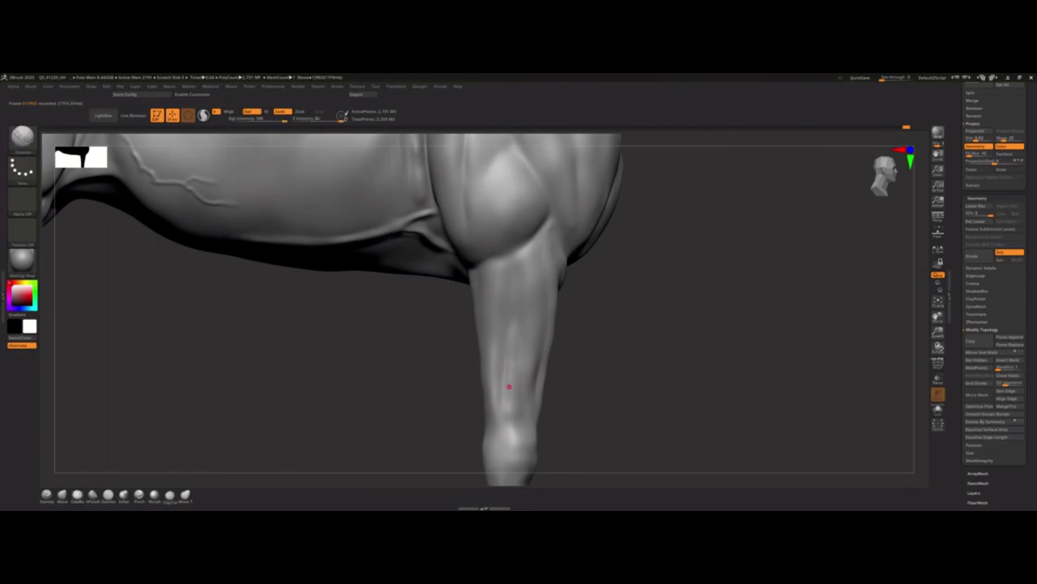
{"action": "left_click_drag", "start_coordinate": [510, 413], "coordinate": [509, 350], "text": "shift"}
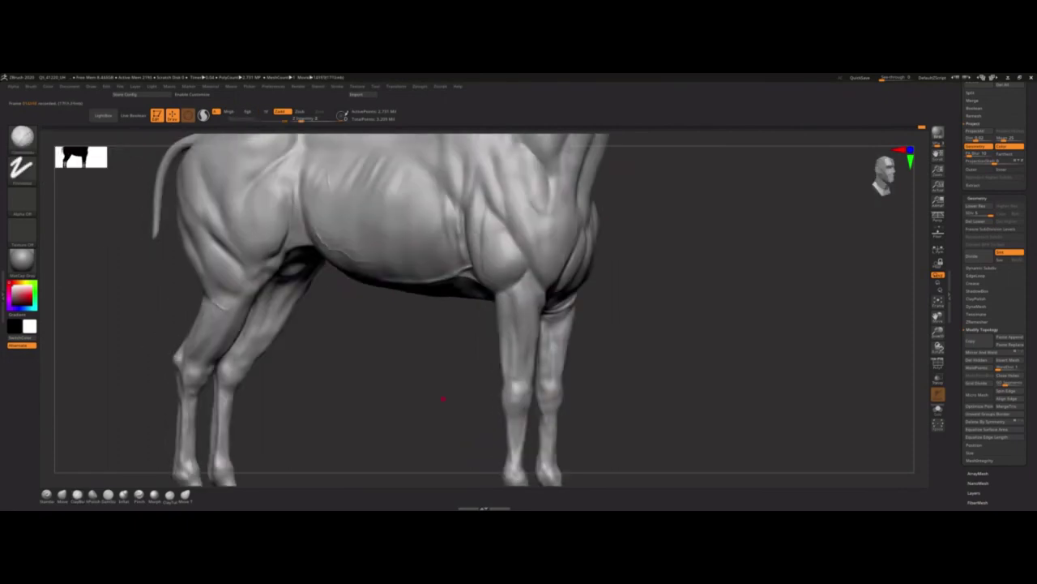